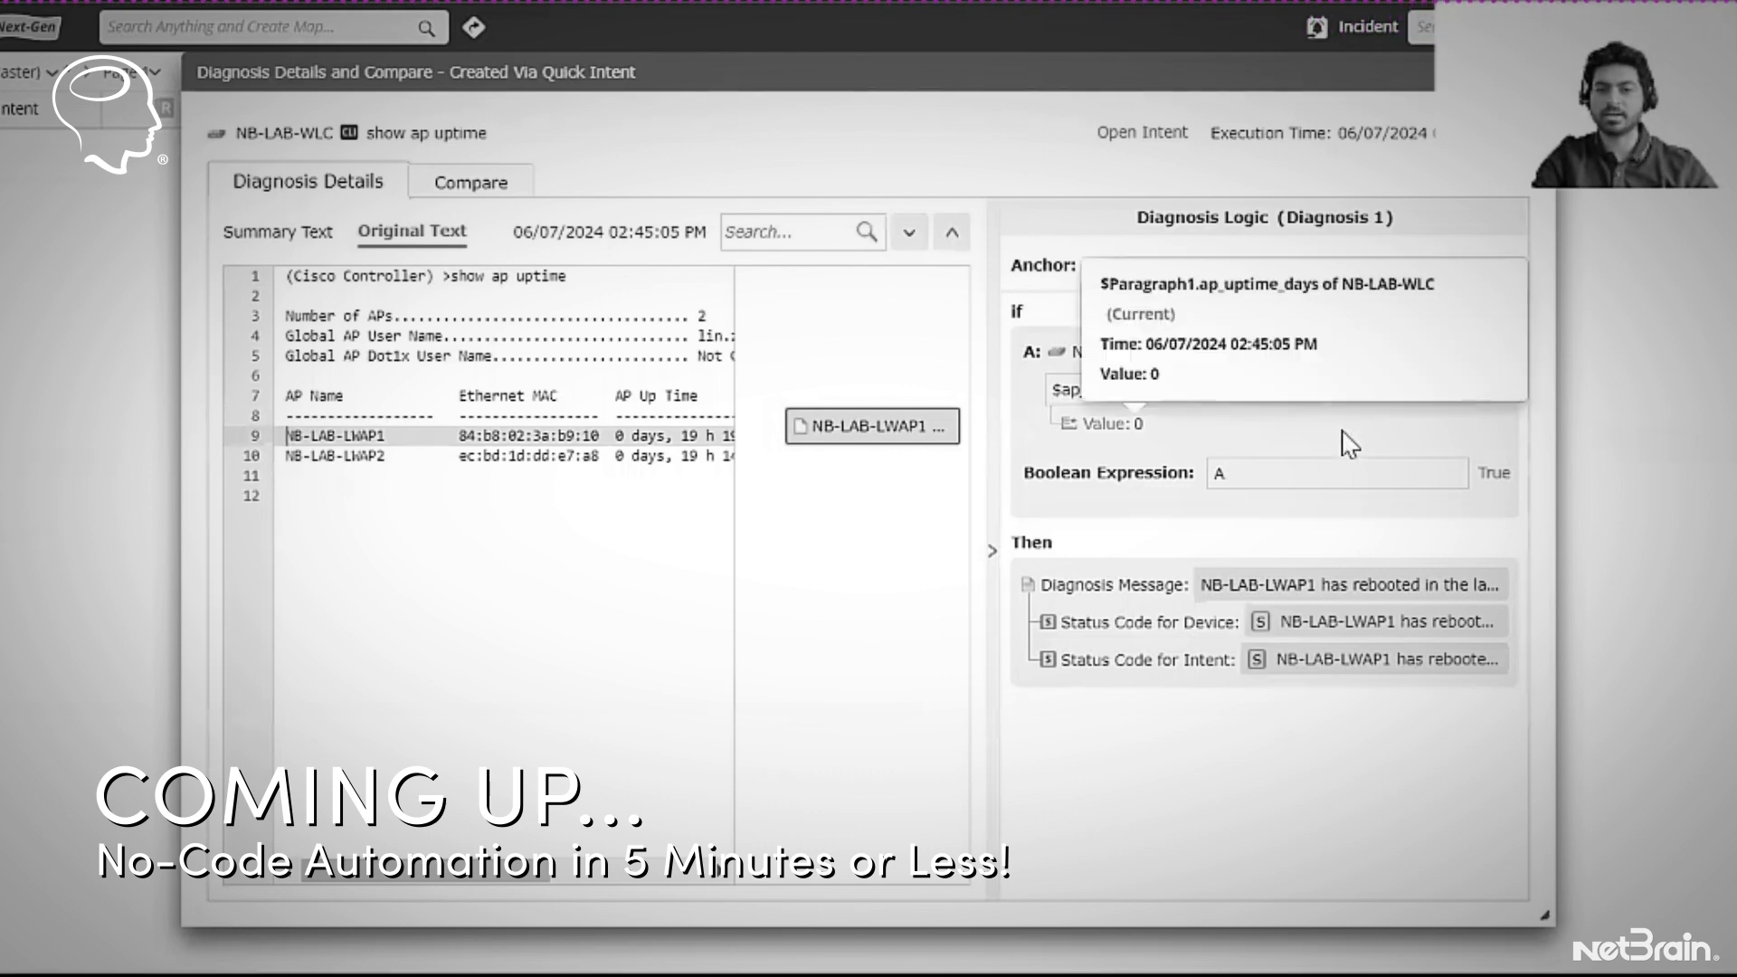
mouse_move(489, 869)
left_mouse_down()
mouse_move(514, 878)
mouse_move(472, 877)
mouse_move(511, 876)
left_mouse_up()
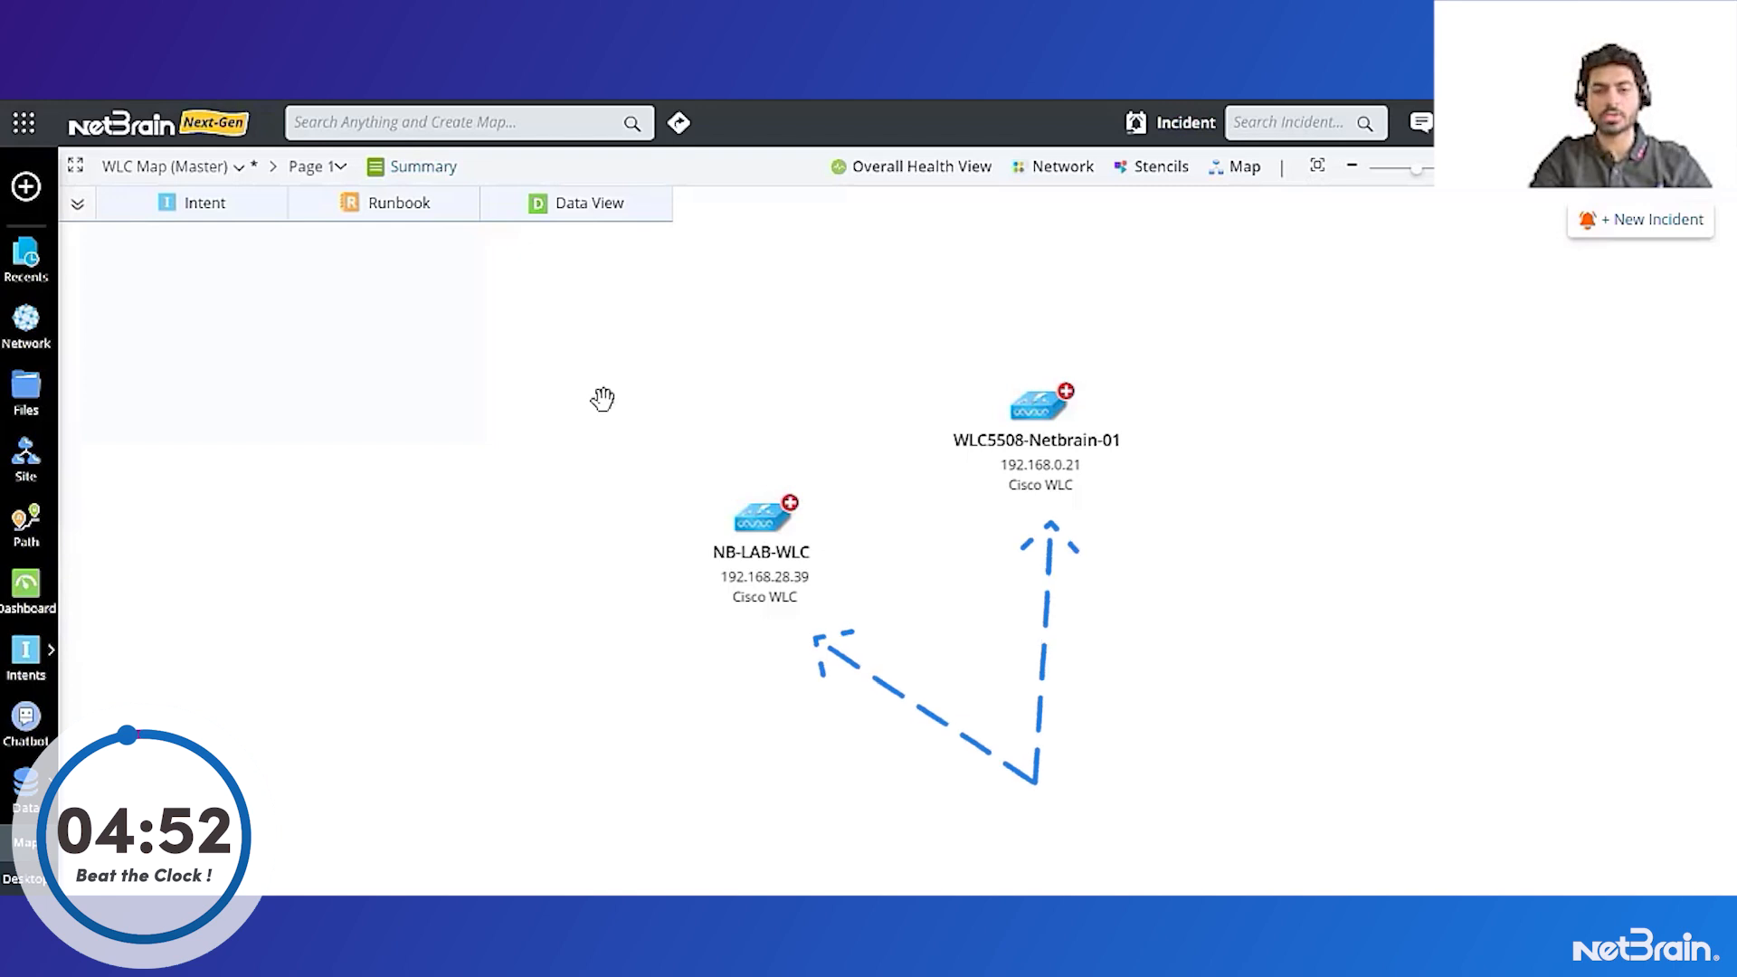
- Open a Quick Intent for the WLC map and retrieve the "show ap uptime" command output from the 2 devices
left_click(190, 204)
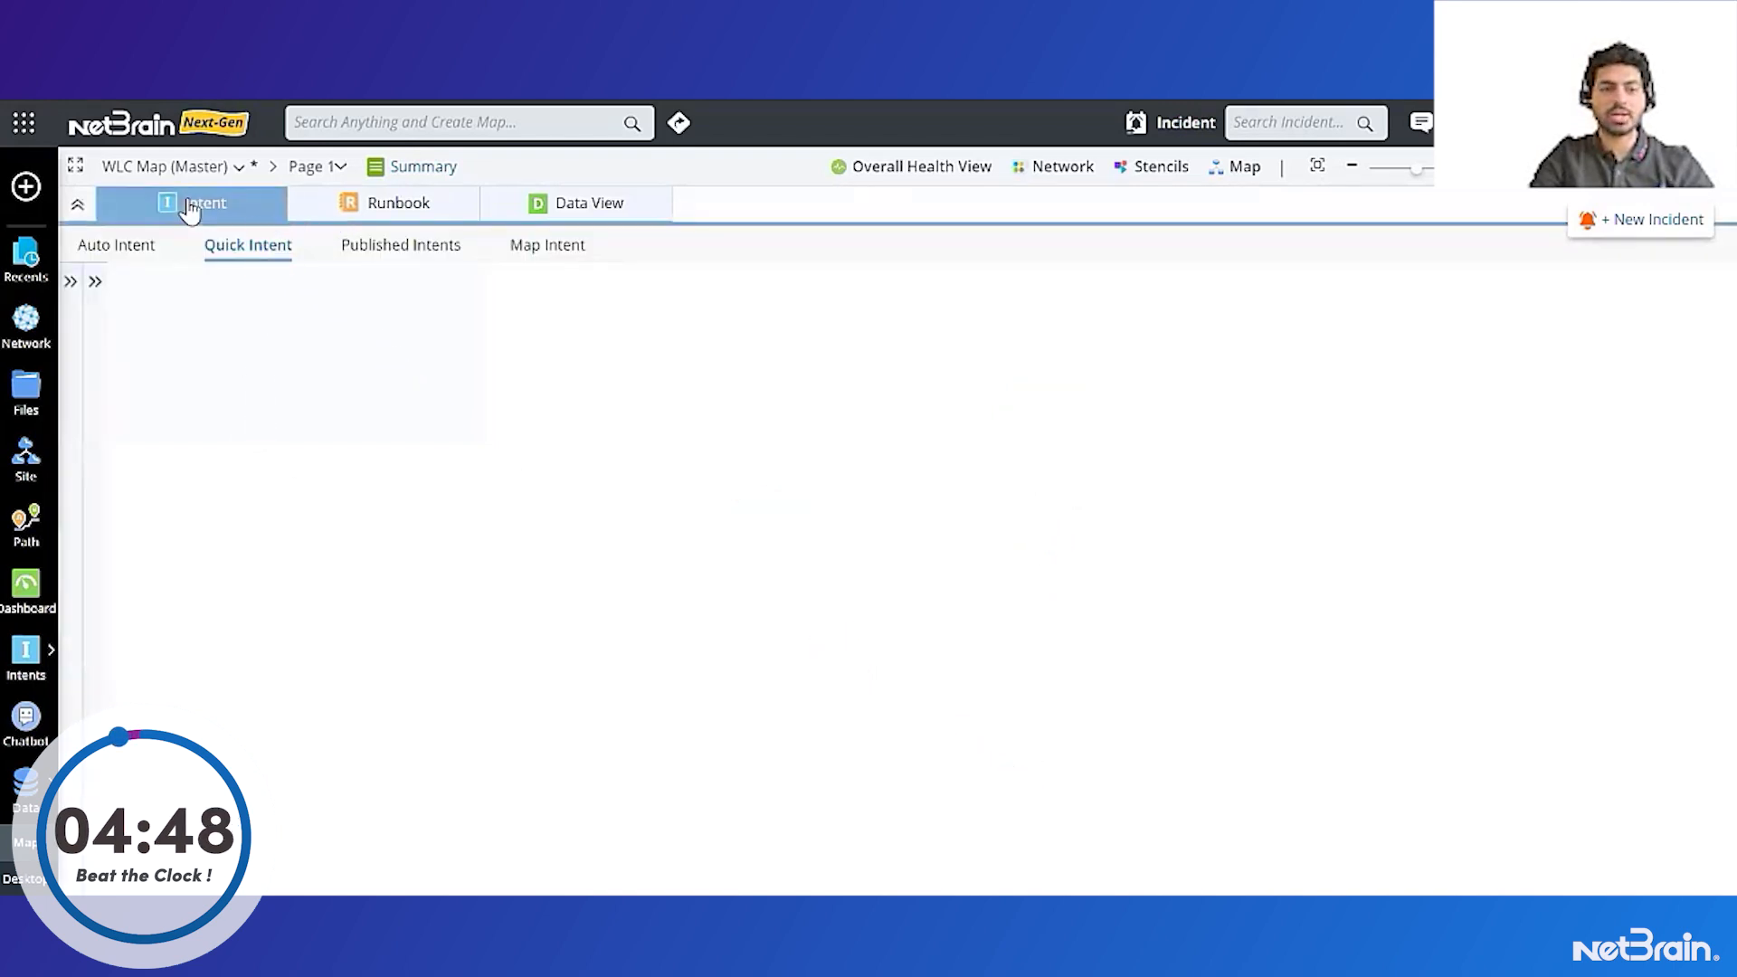
left_click(95, 282)
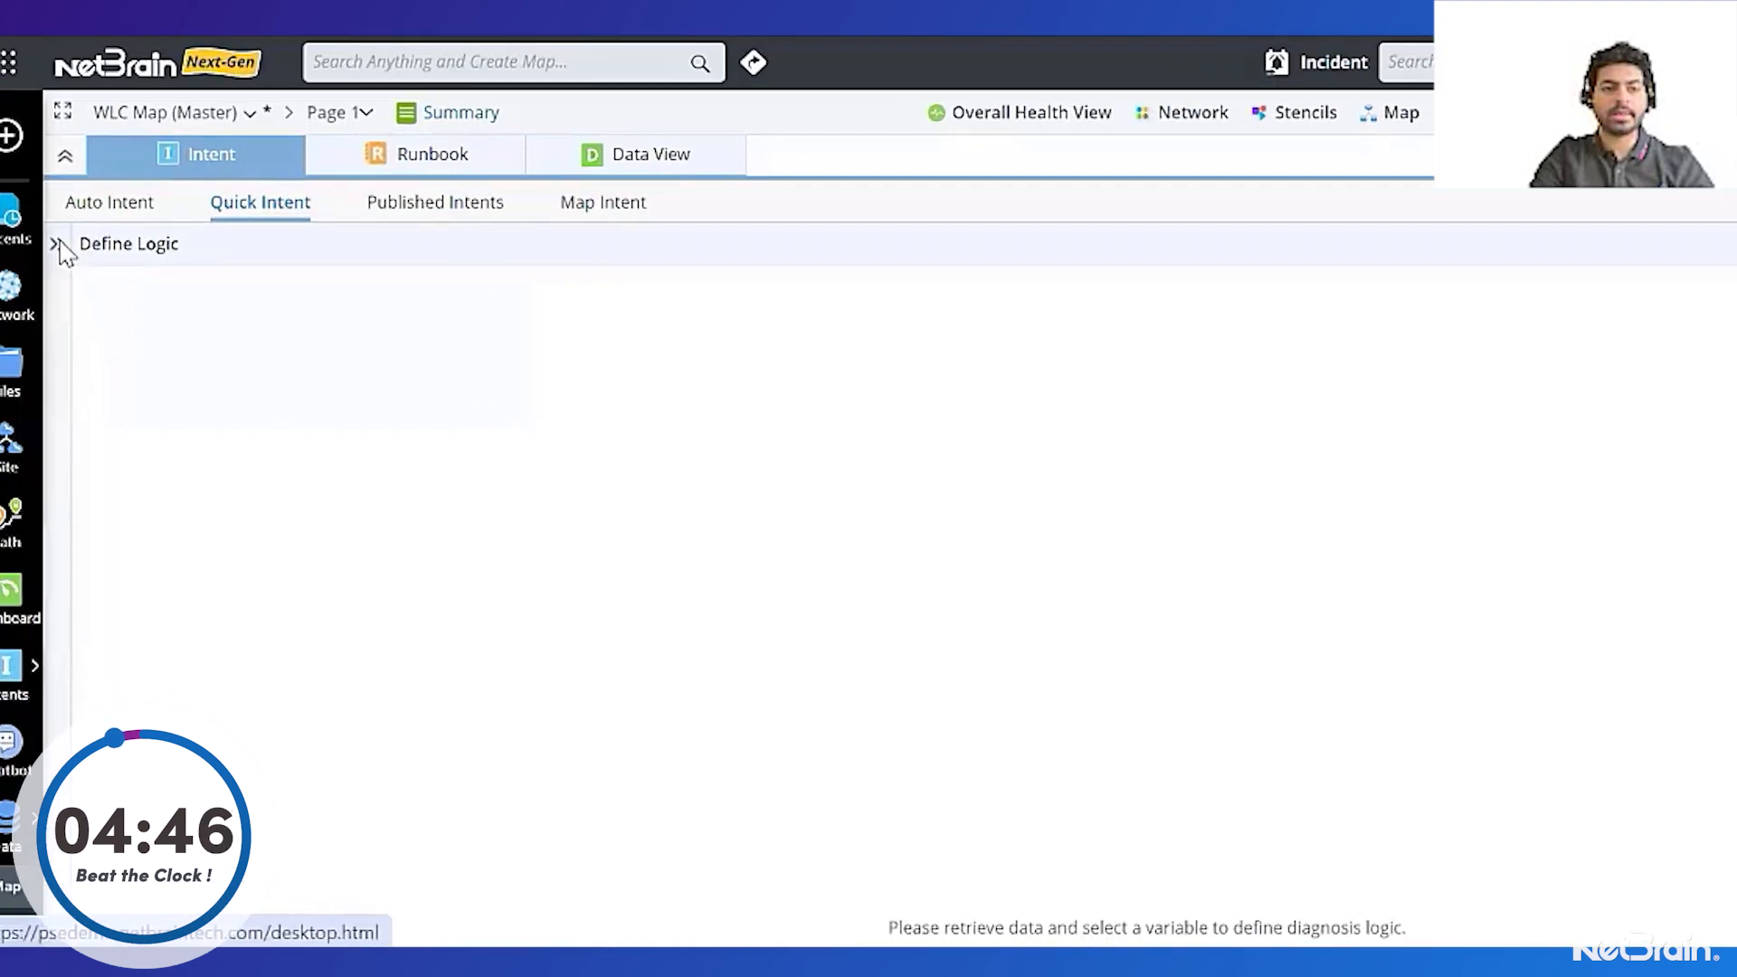
left_click(59, 244)
left_click(206, 305)
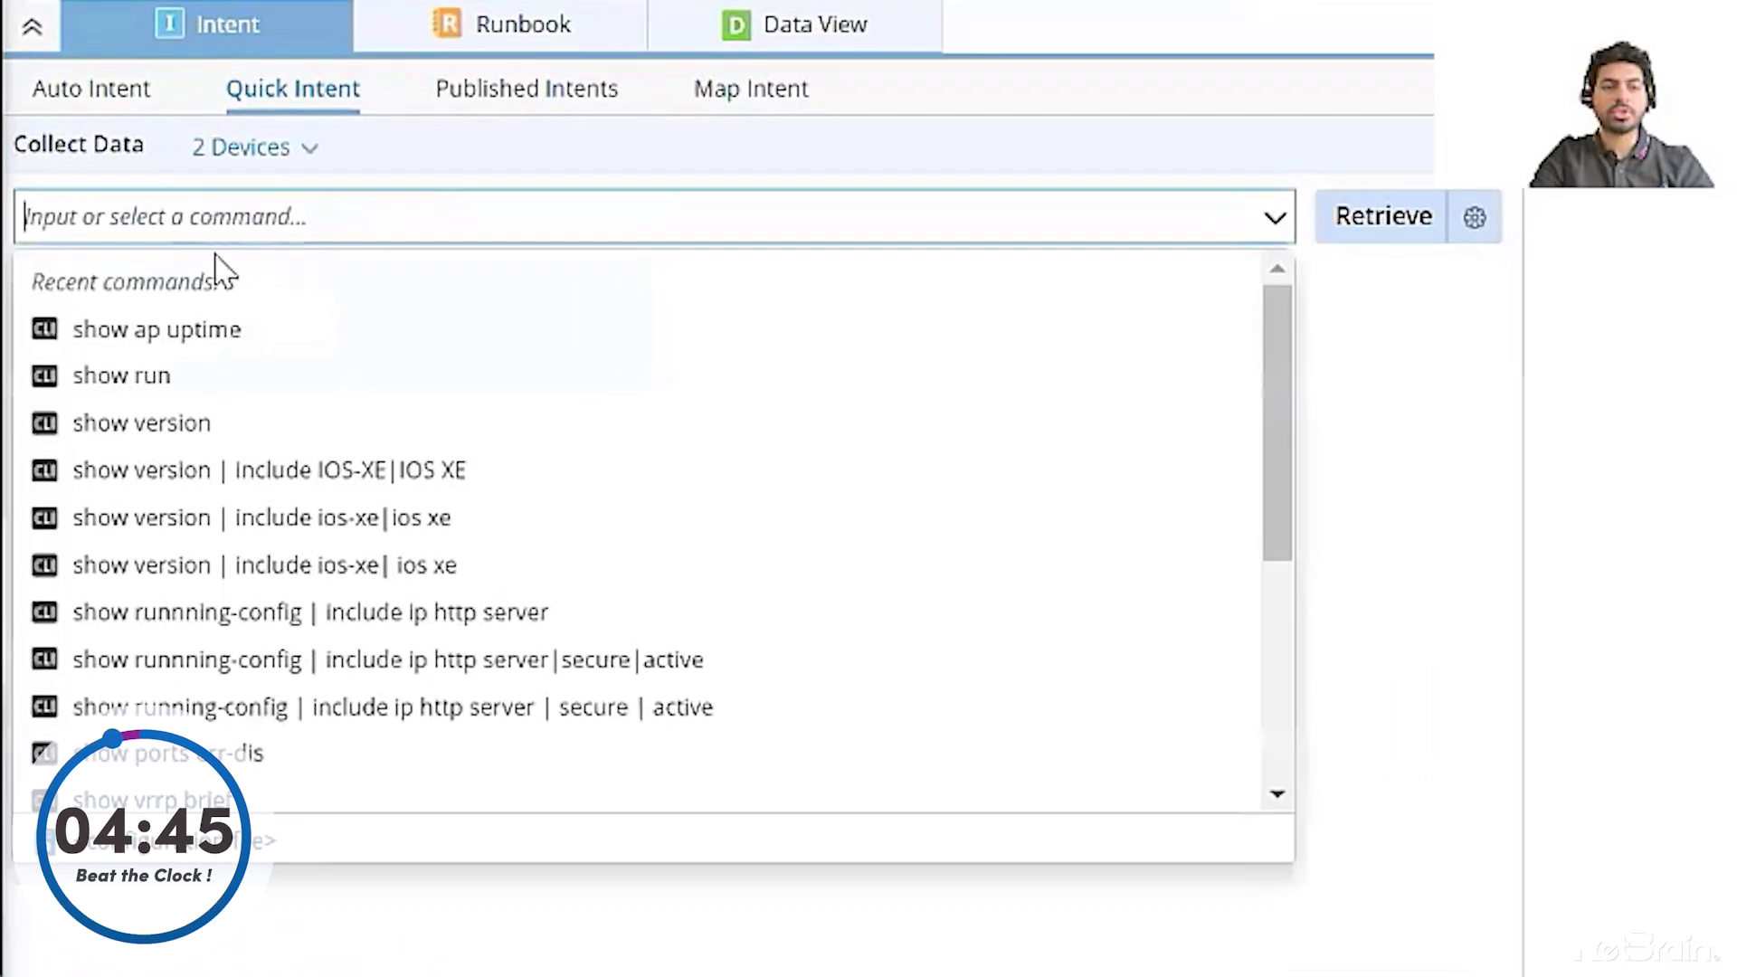
left_click(196, 338)
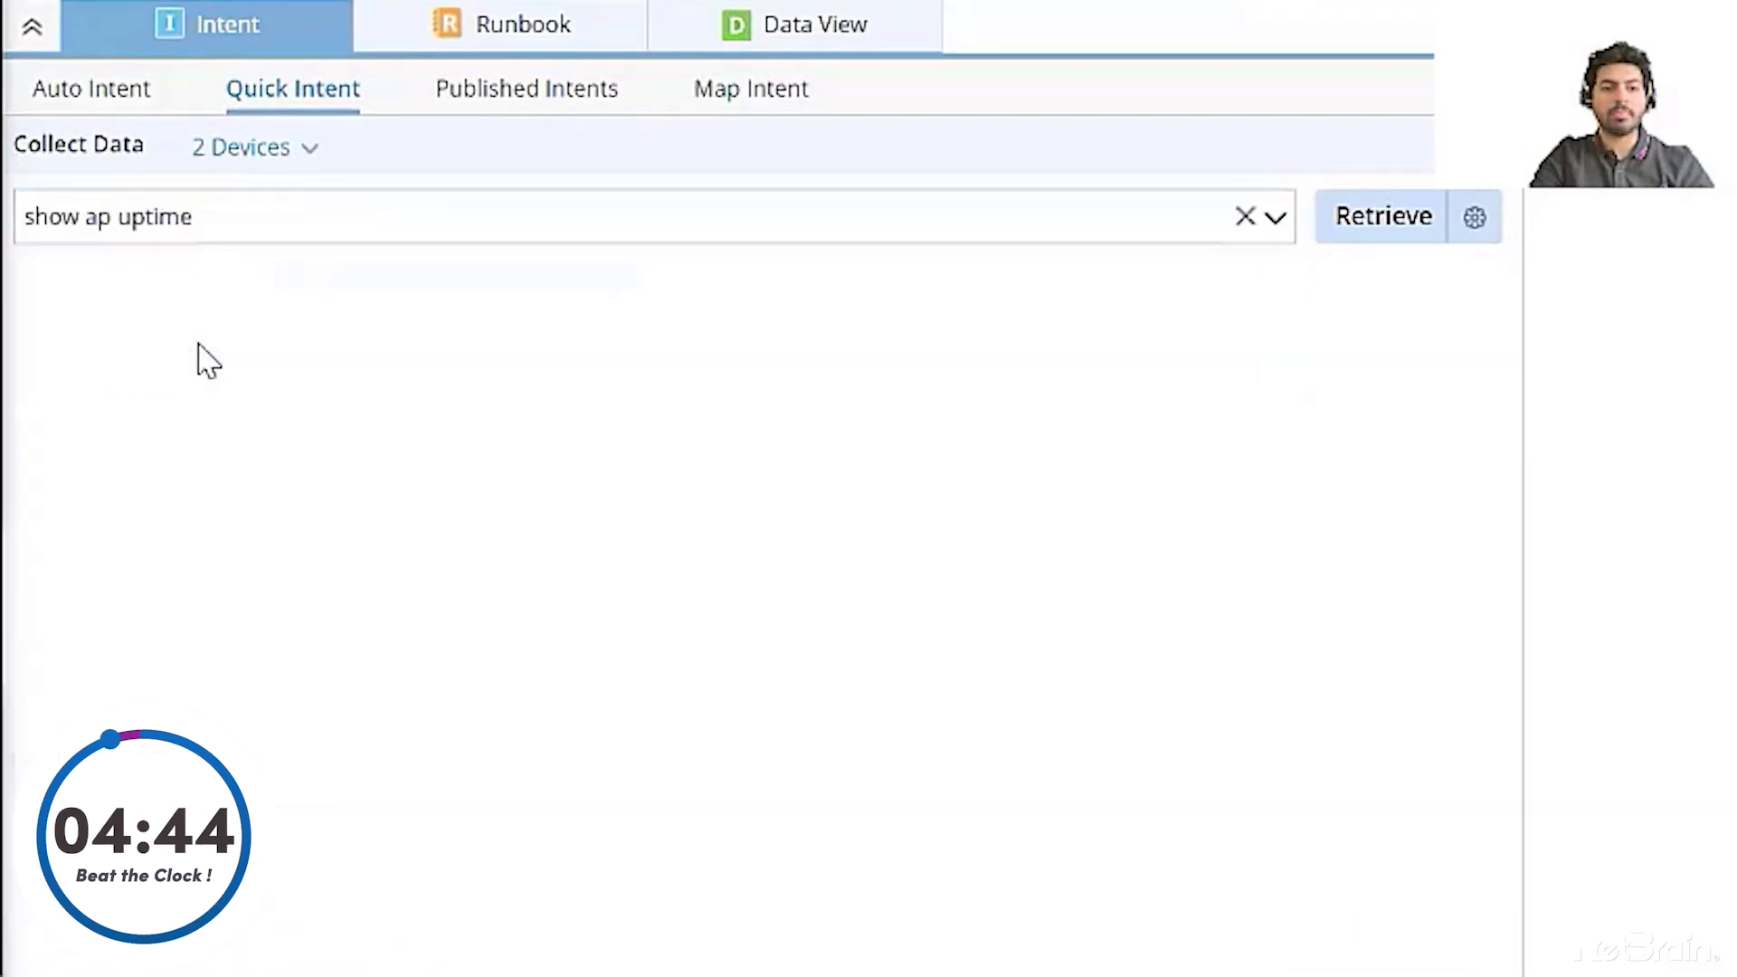
left_click(1341, 230)
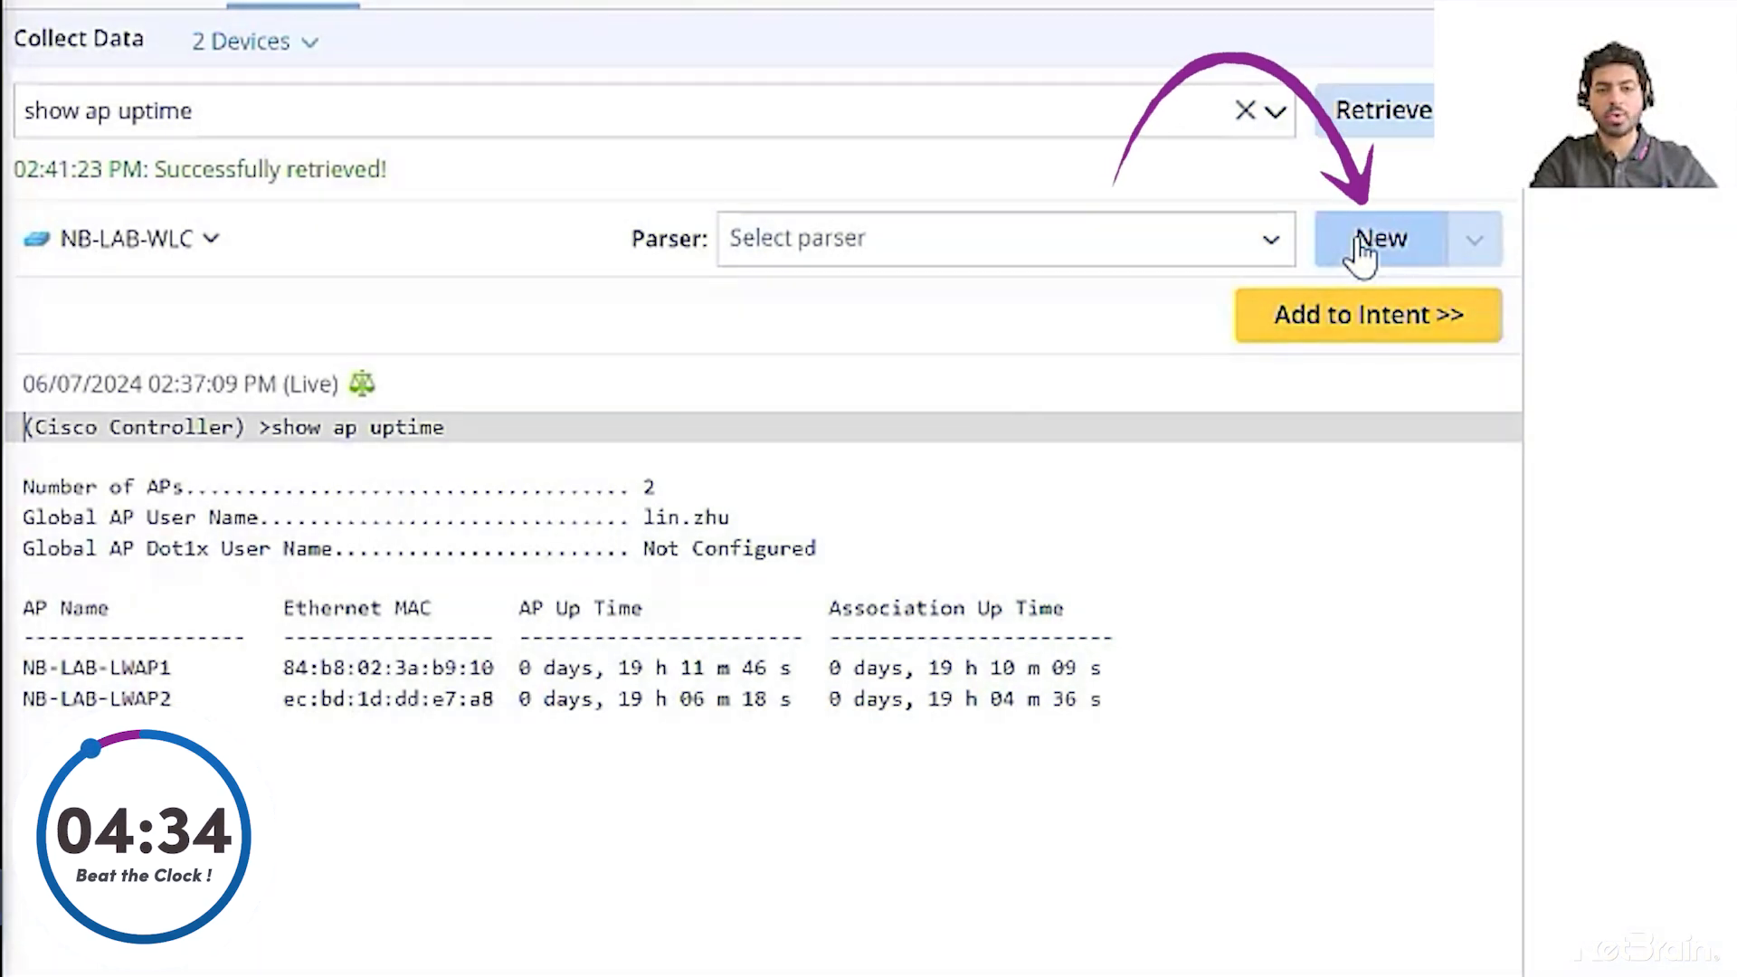
- Start a new parser for the "show ap uptime" output with a Paragraph pattern
left_click(1384, 244)
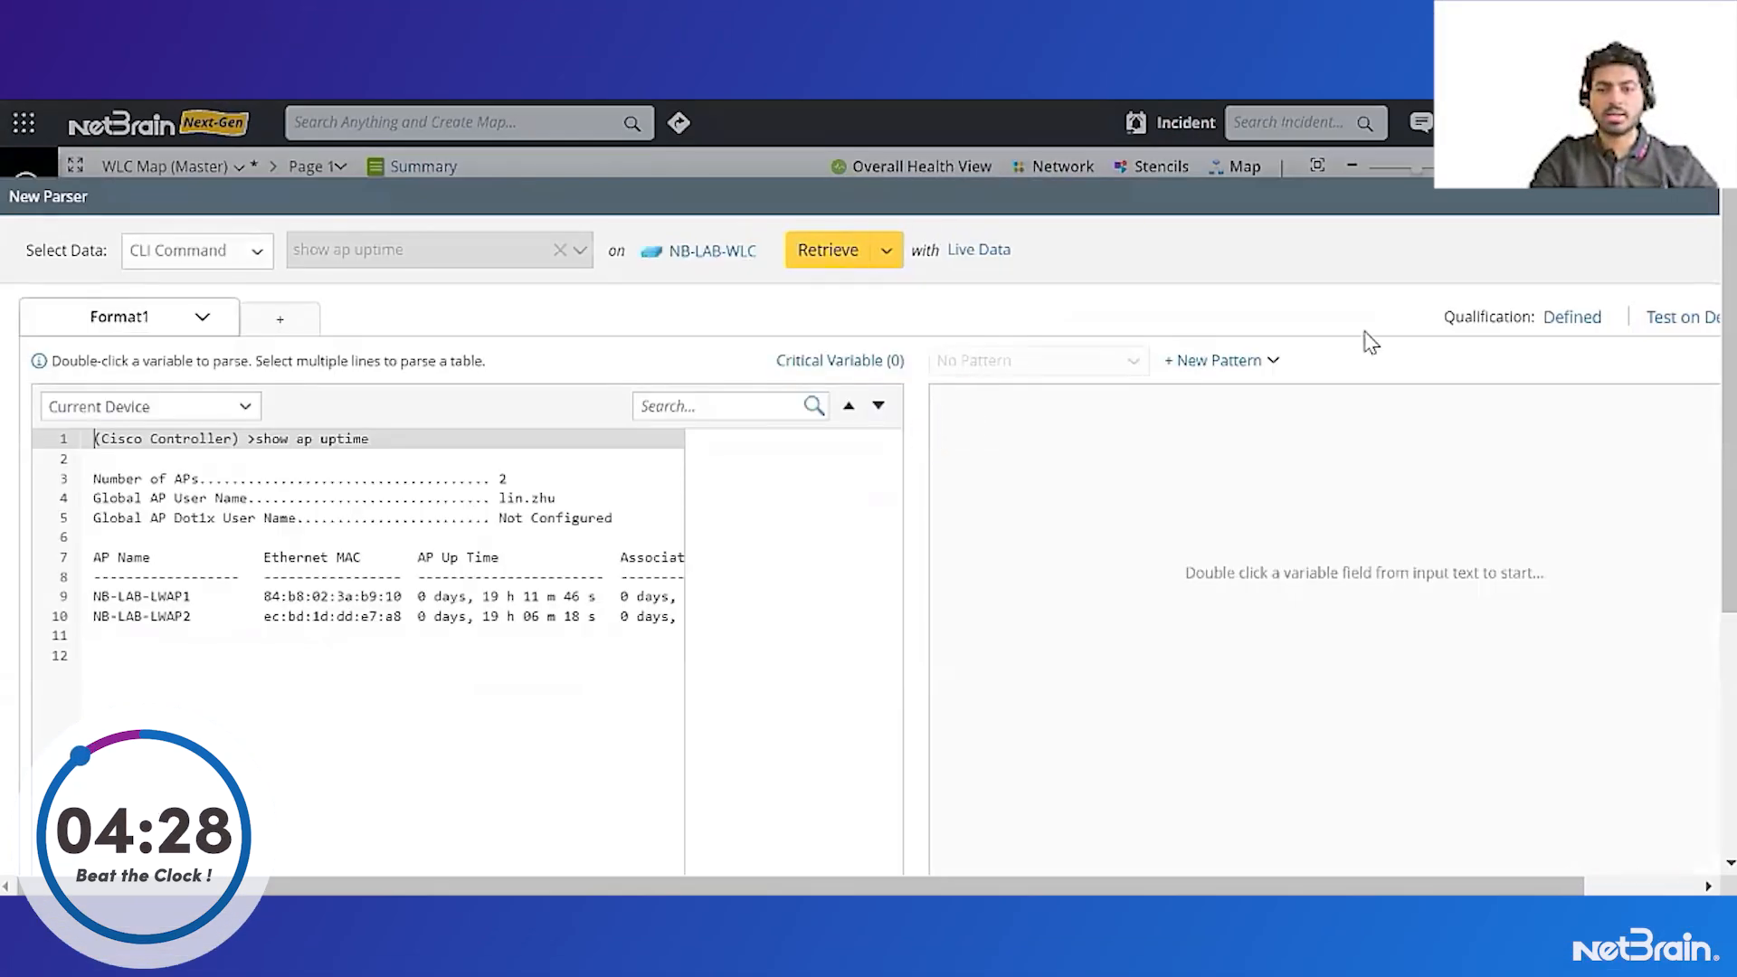
left_click(1264, 378)
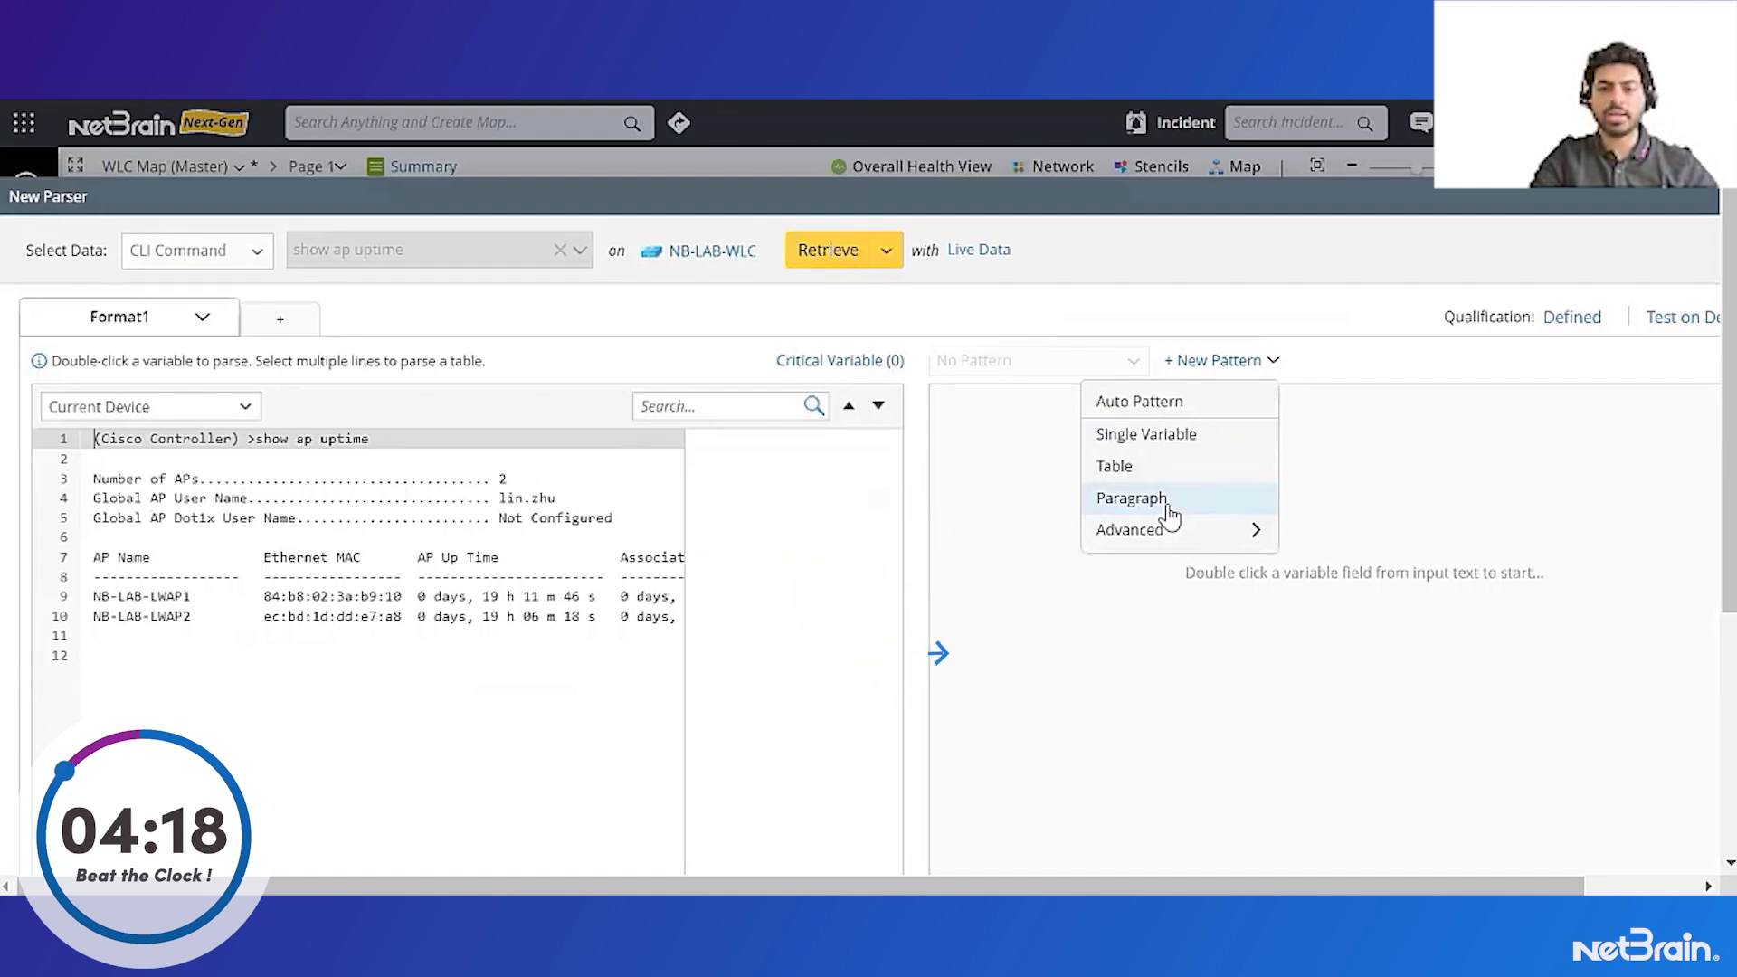
left_click(1170, 512)
- Define ID Line A as "$ap_name $ap_mac $int:ap_uptime_days days," and save the parser
left_click(1097, 418)
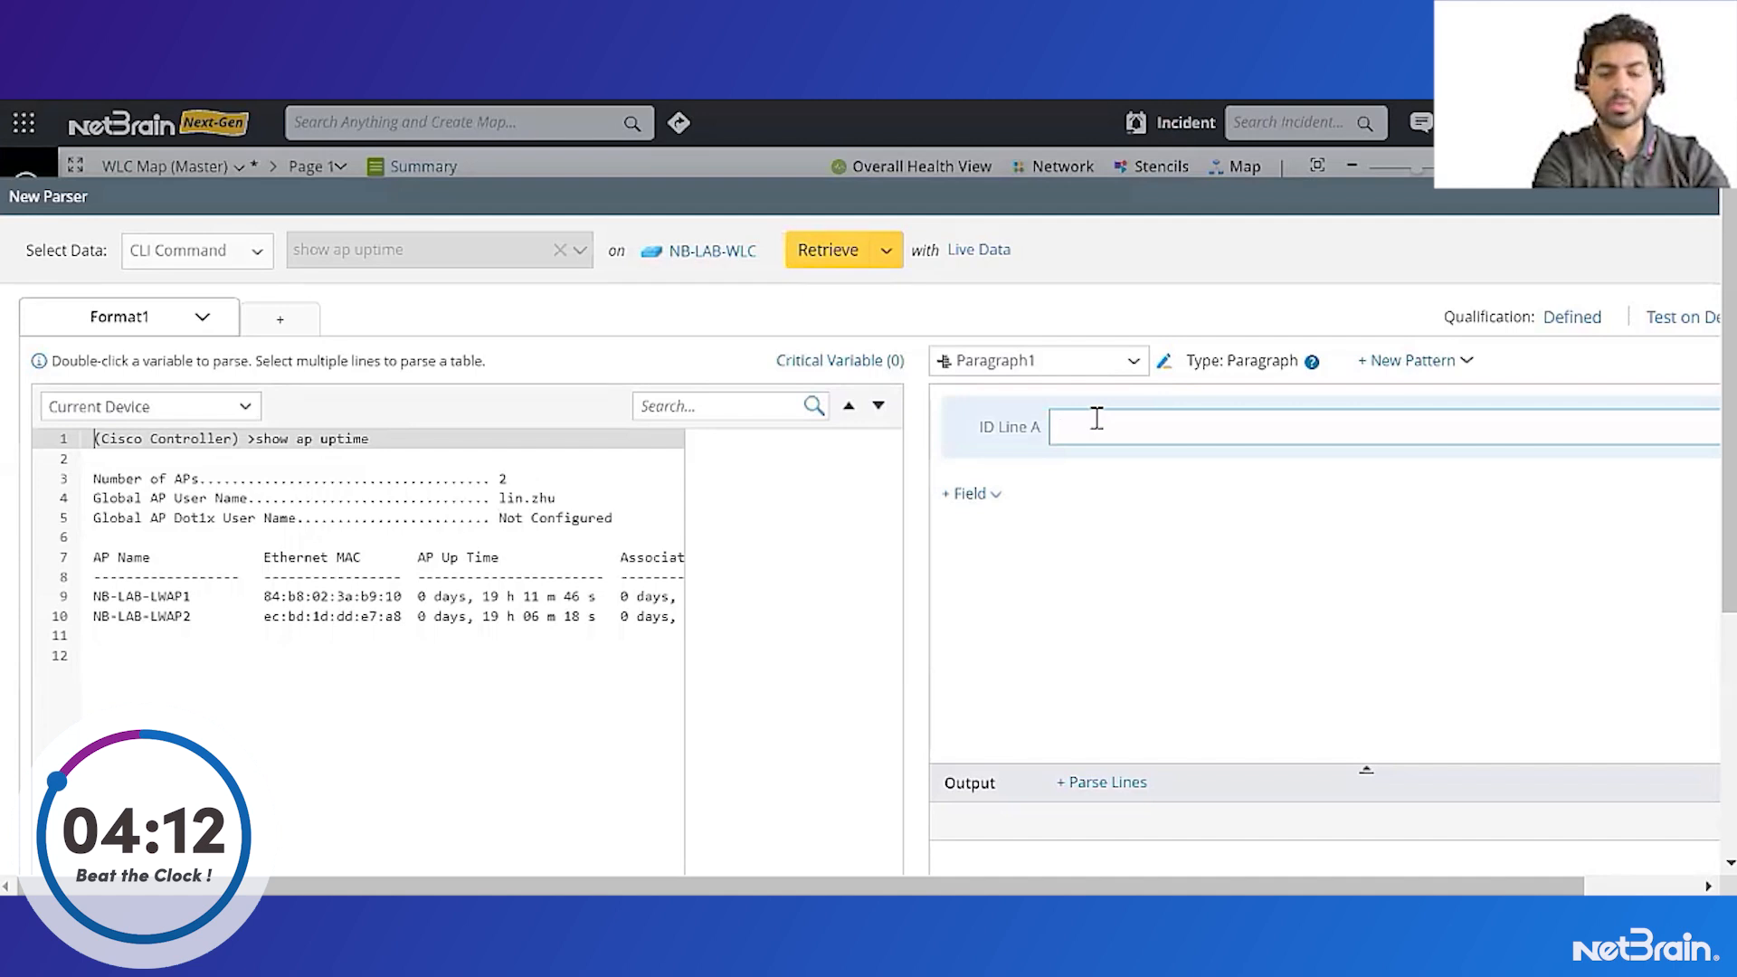
type("$ap_")
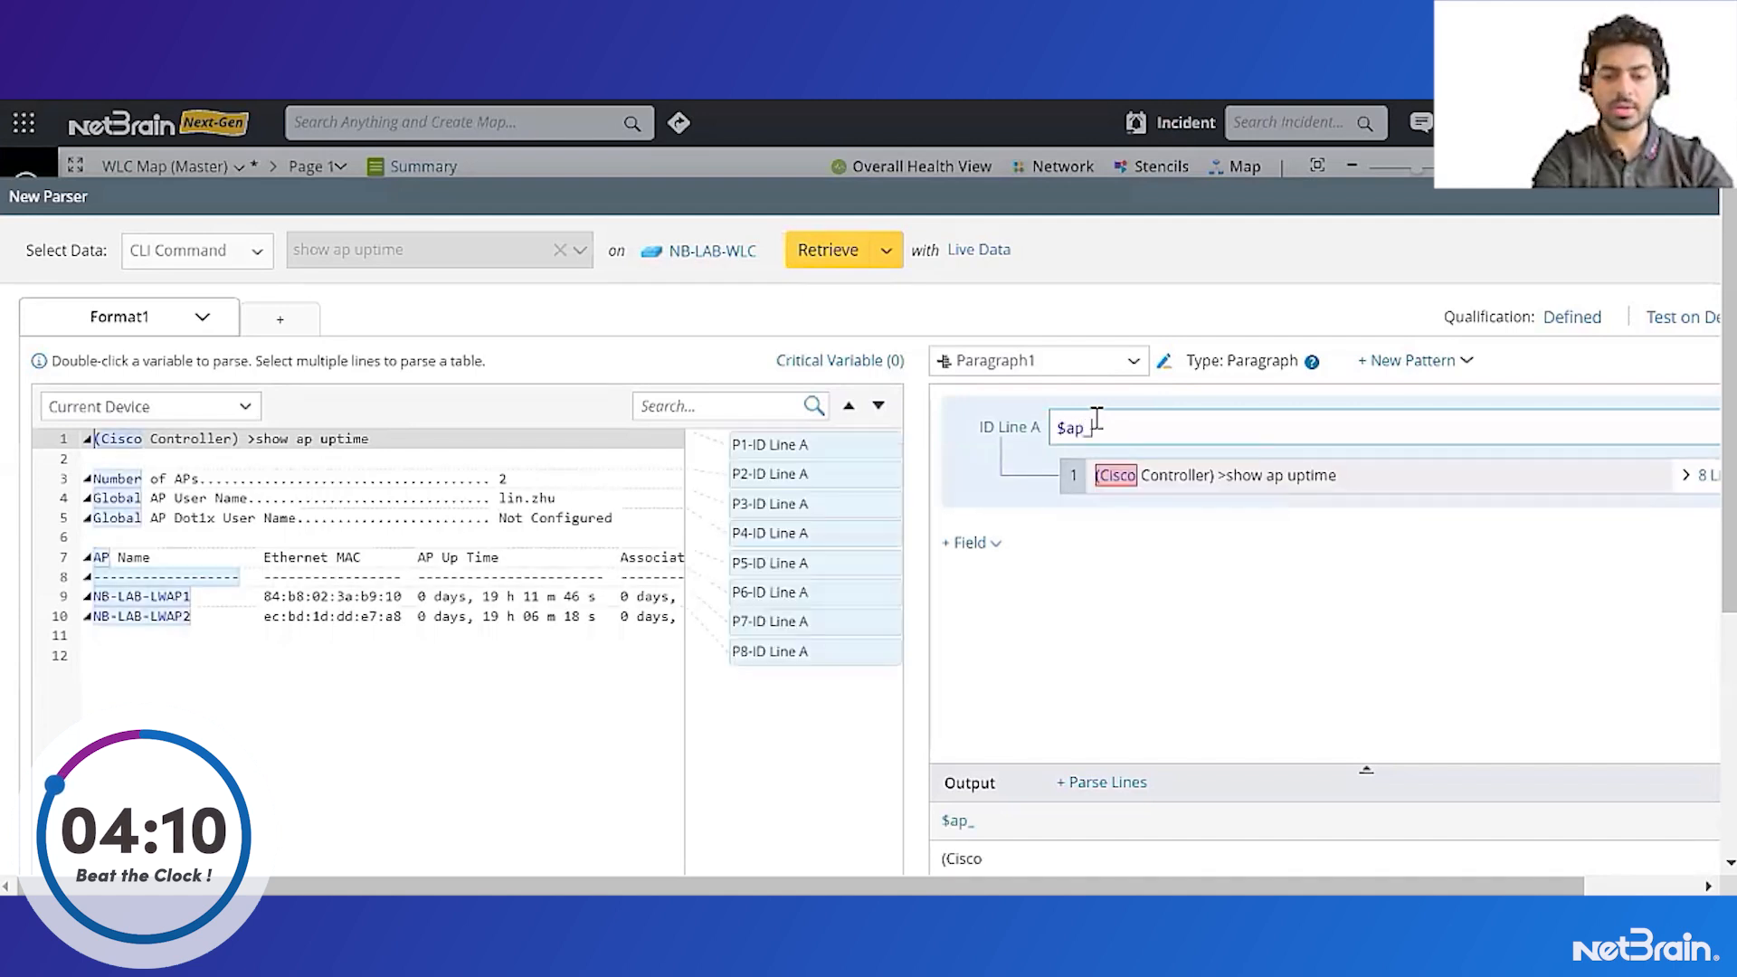
type("name ")
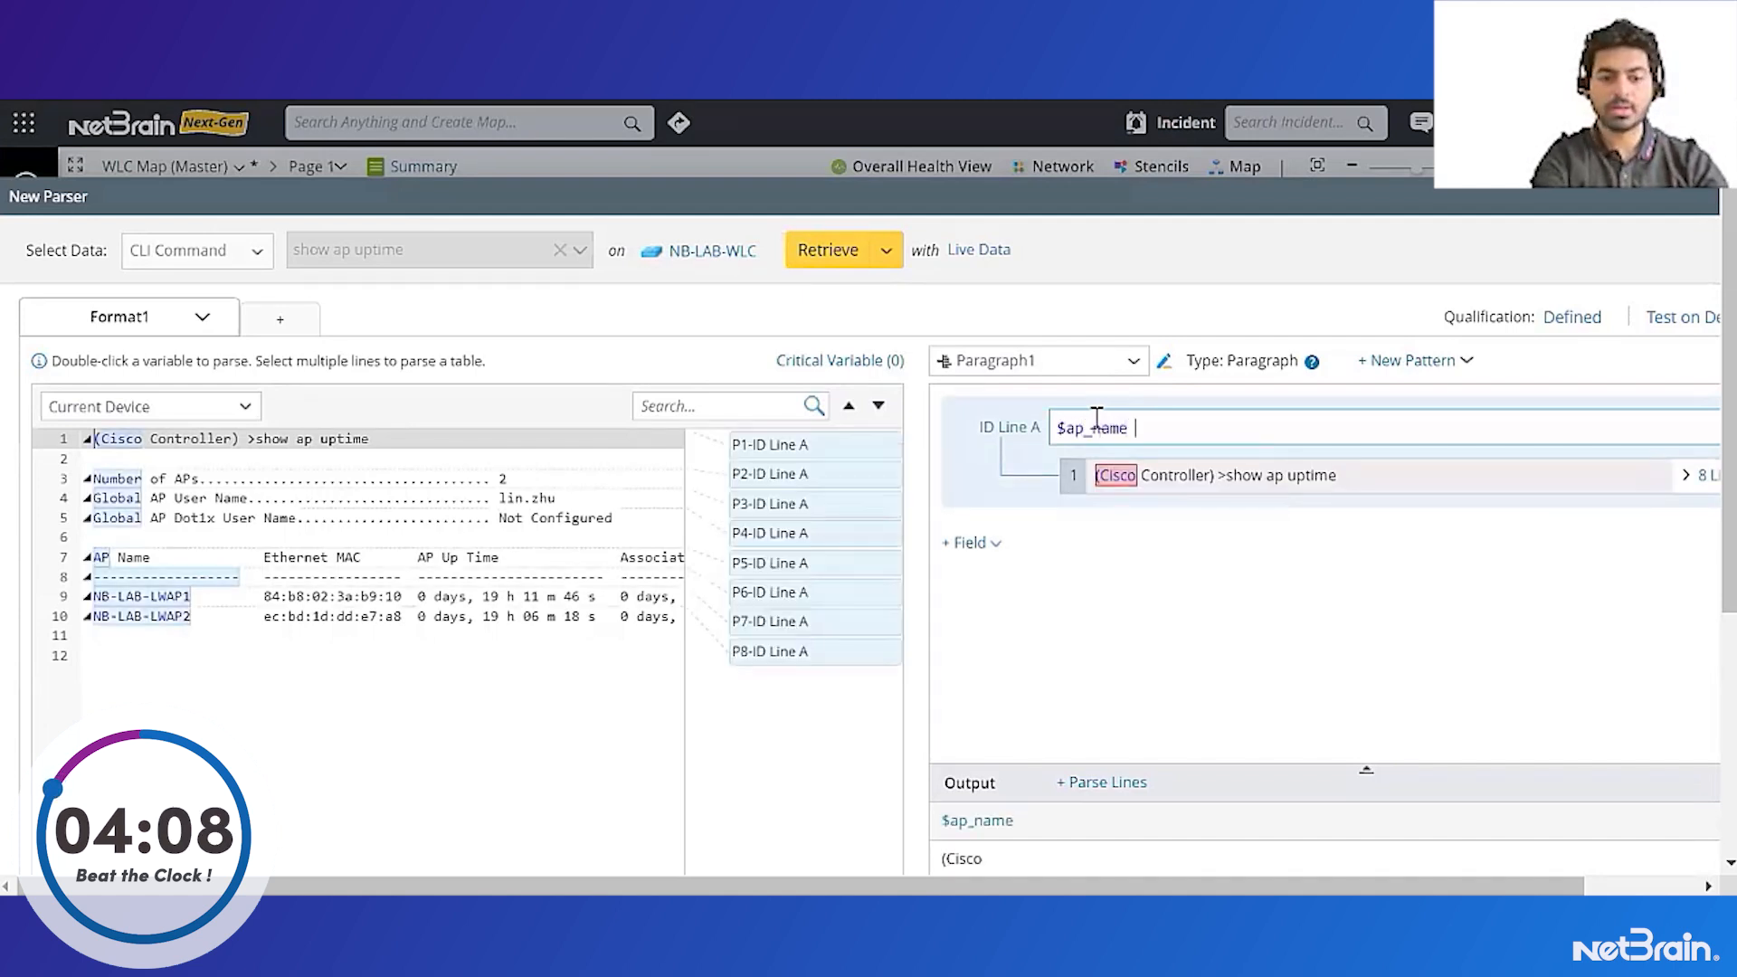
type("$ap_mac ")
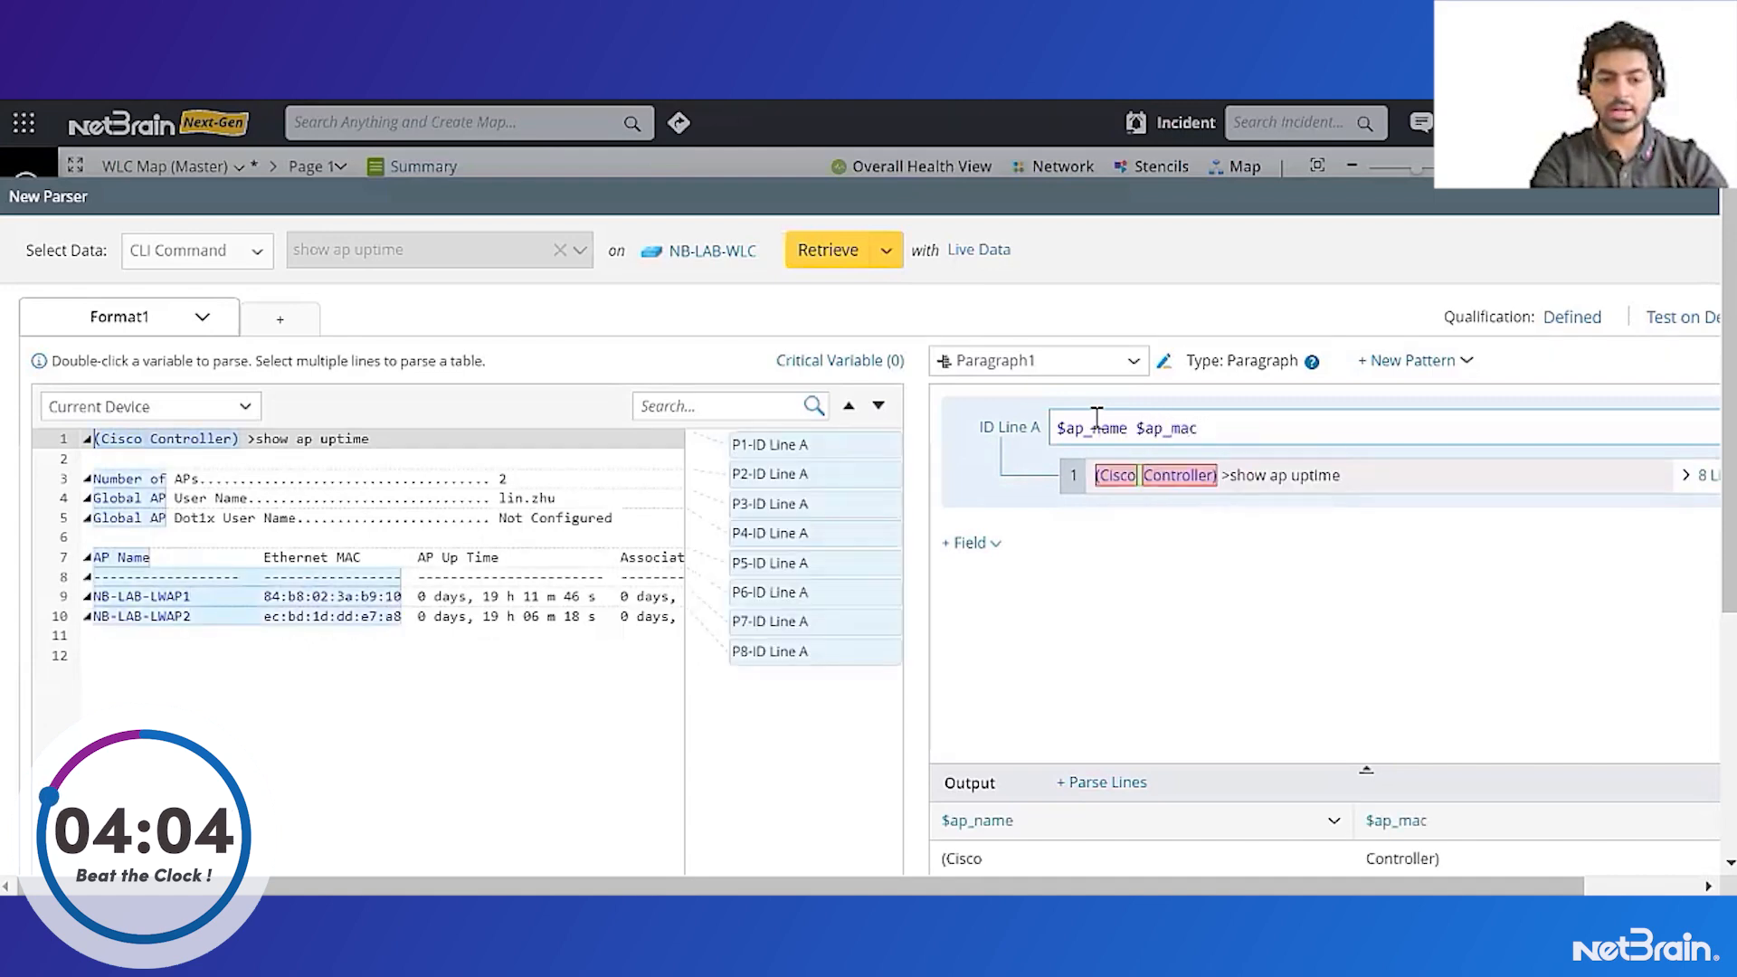
type("$")
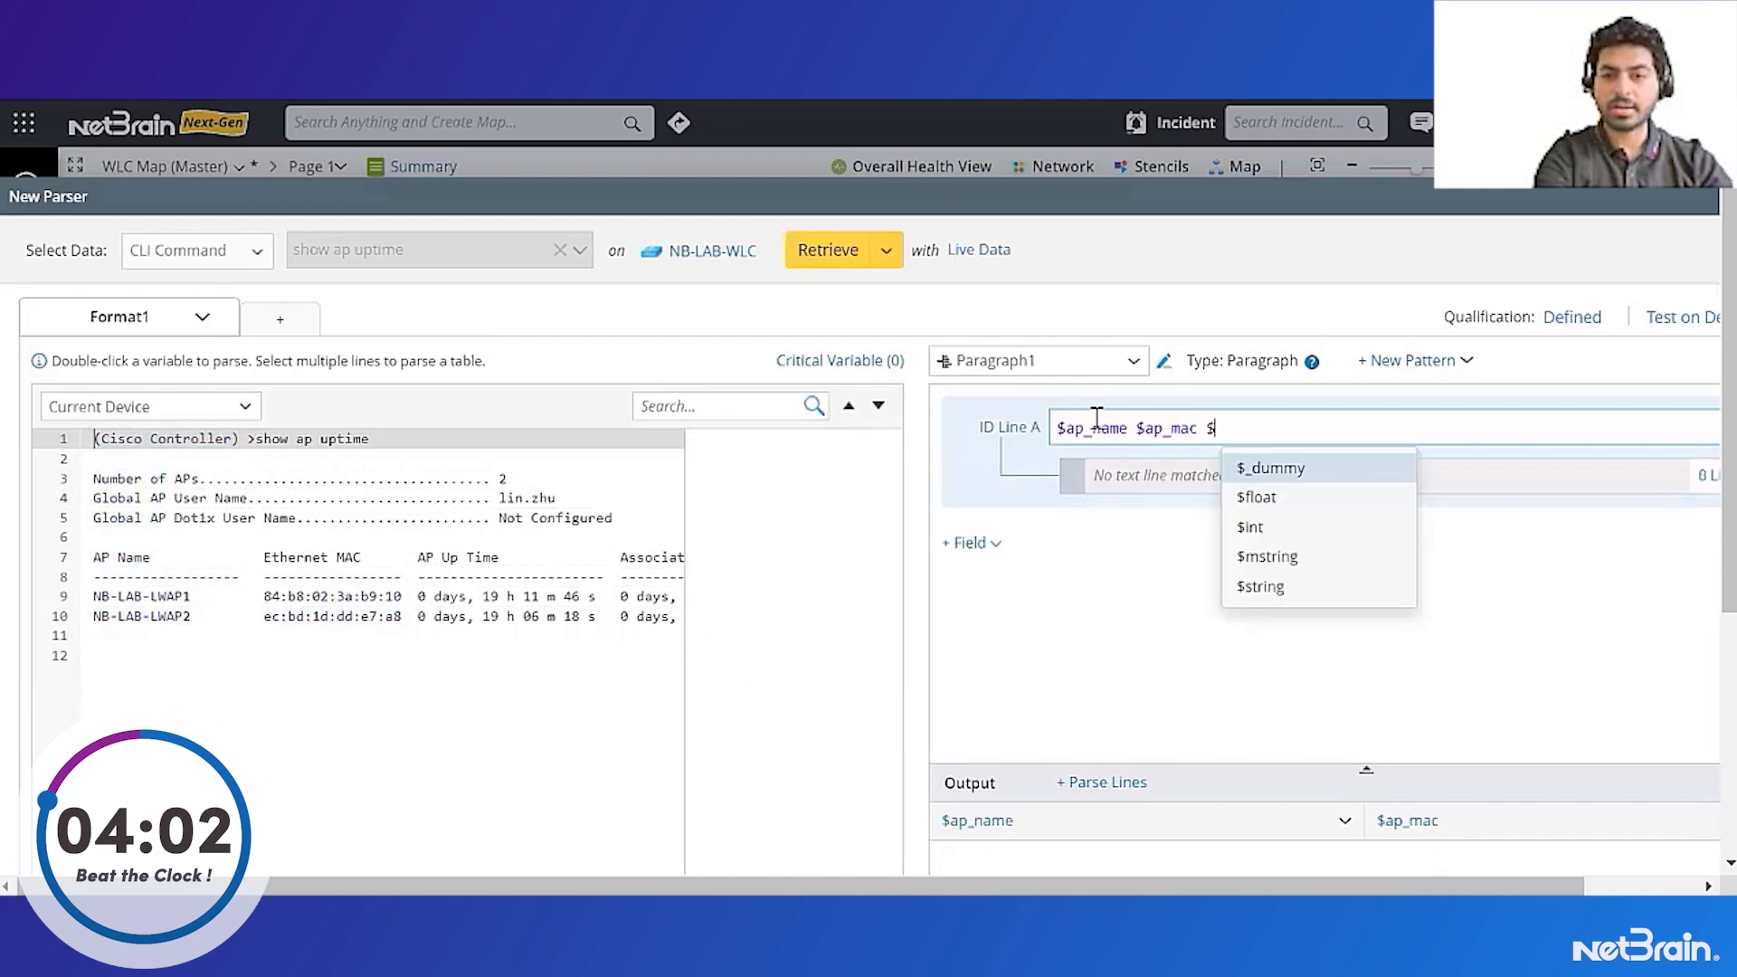
type("int")
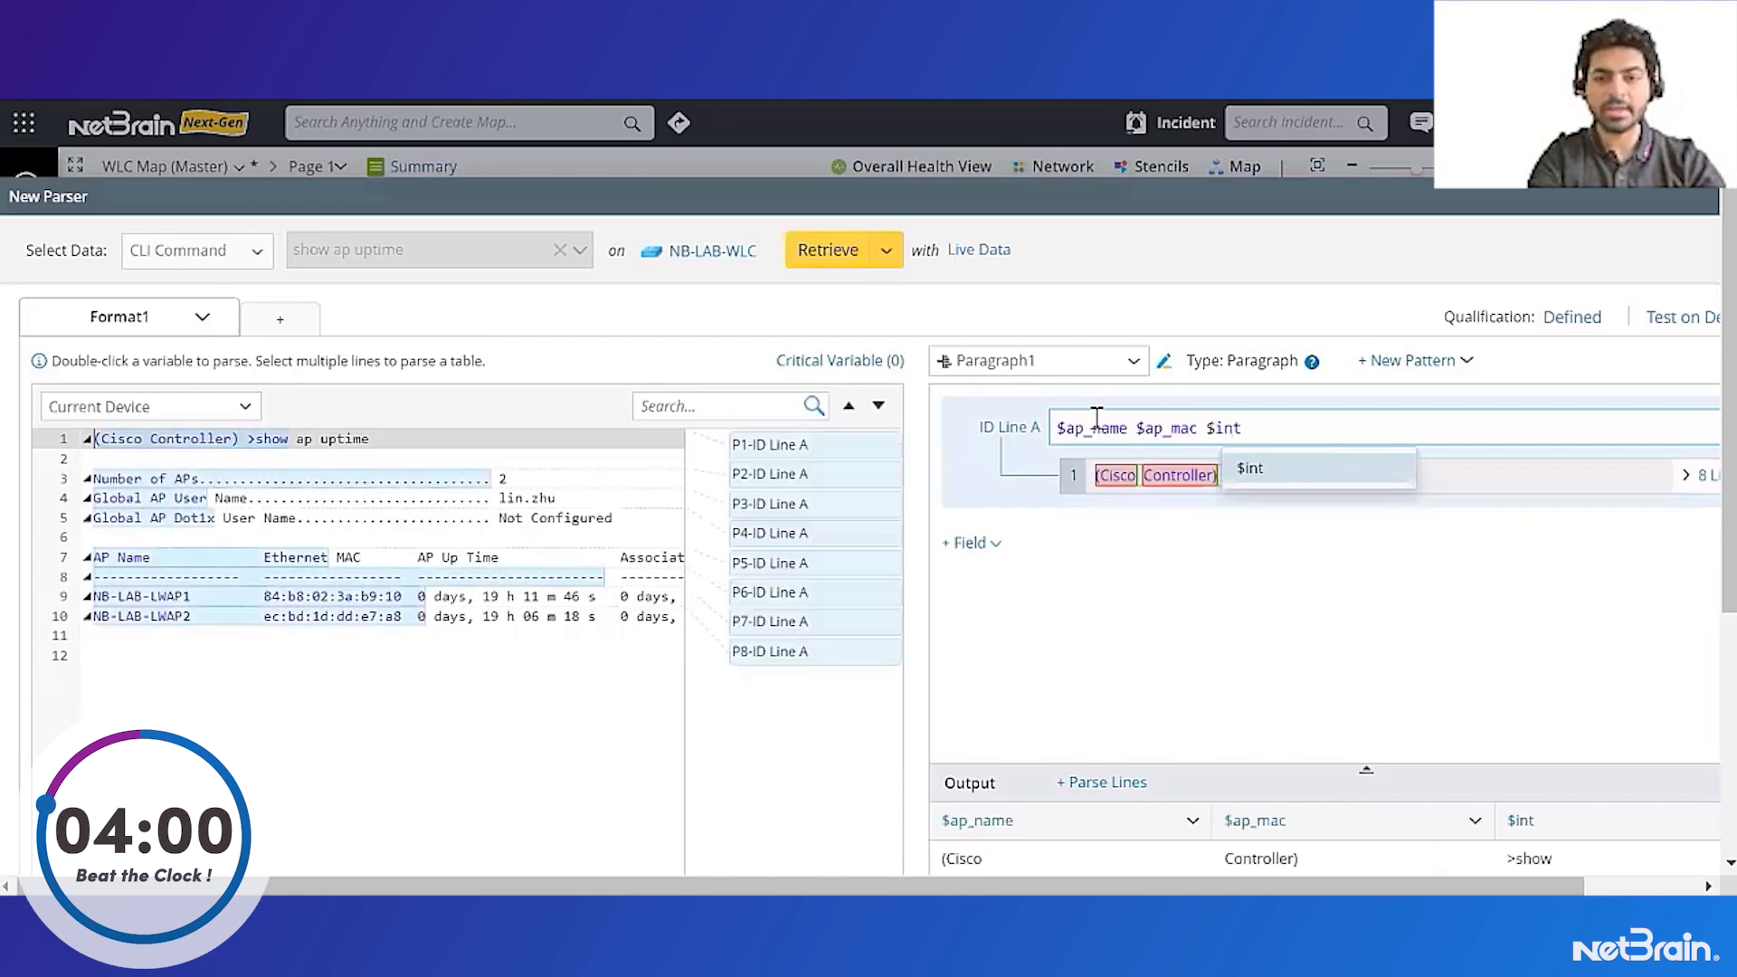
type(":ap_")
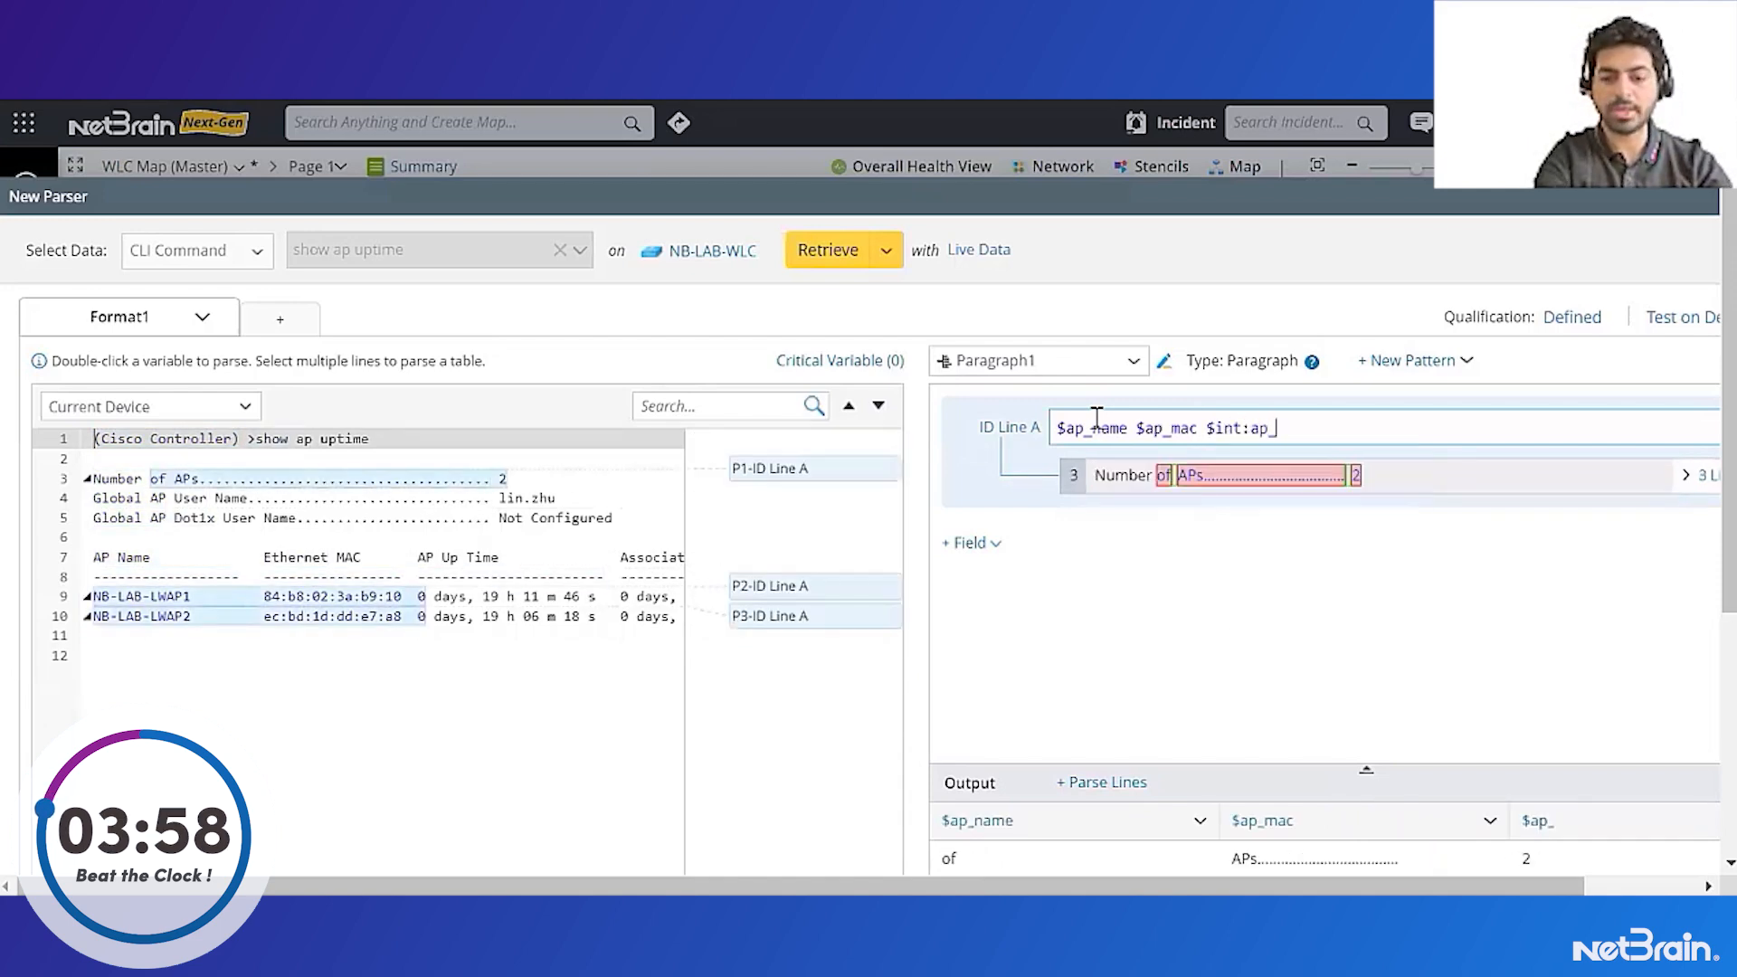
type("uptime")
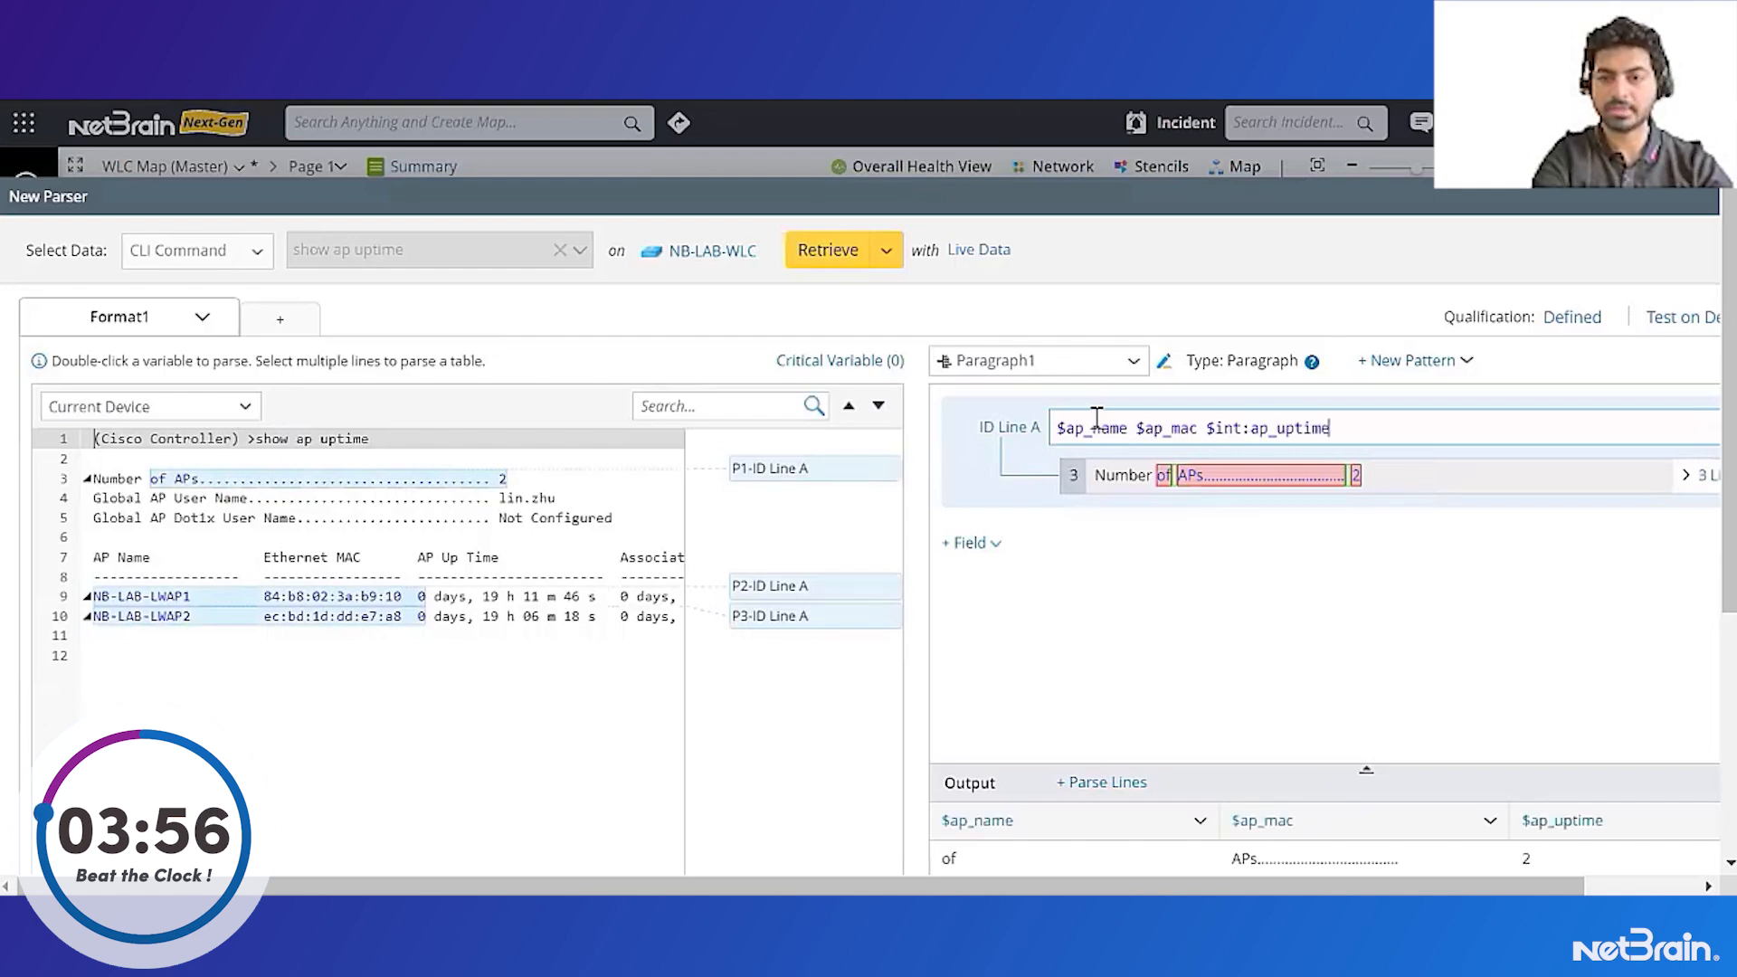
type("_days days,")
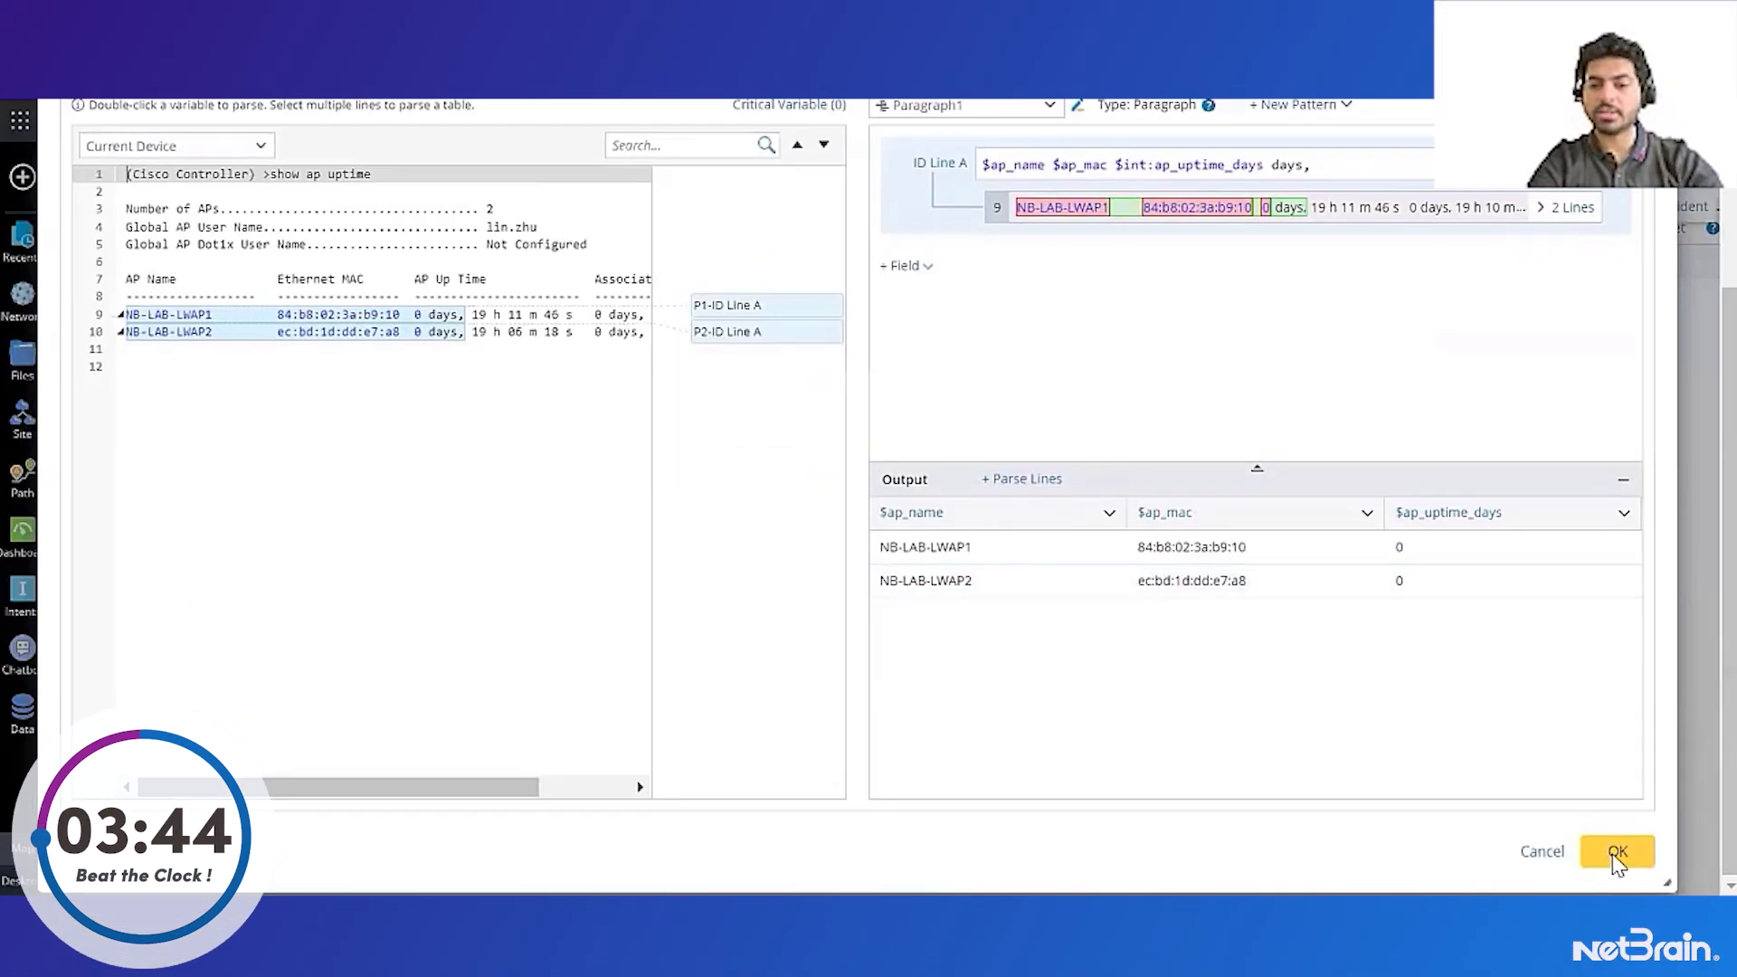
left_click(1618, 853)
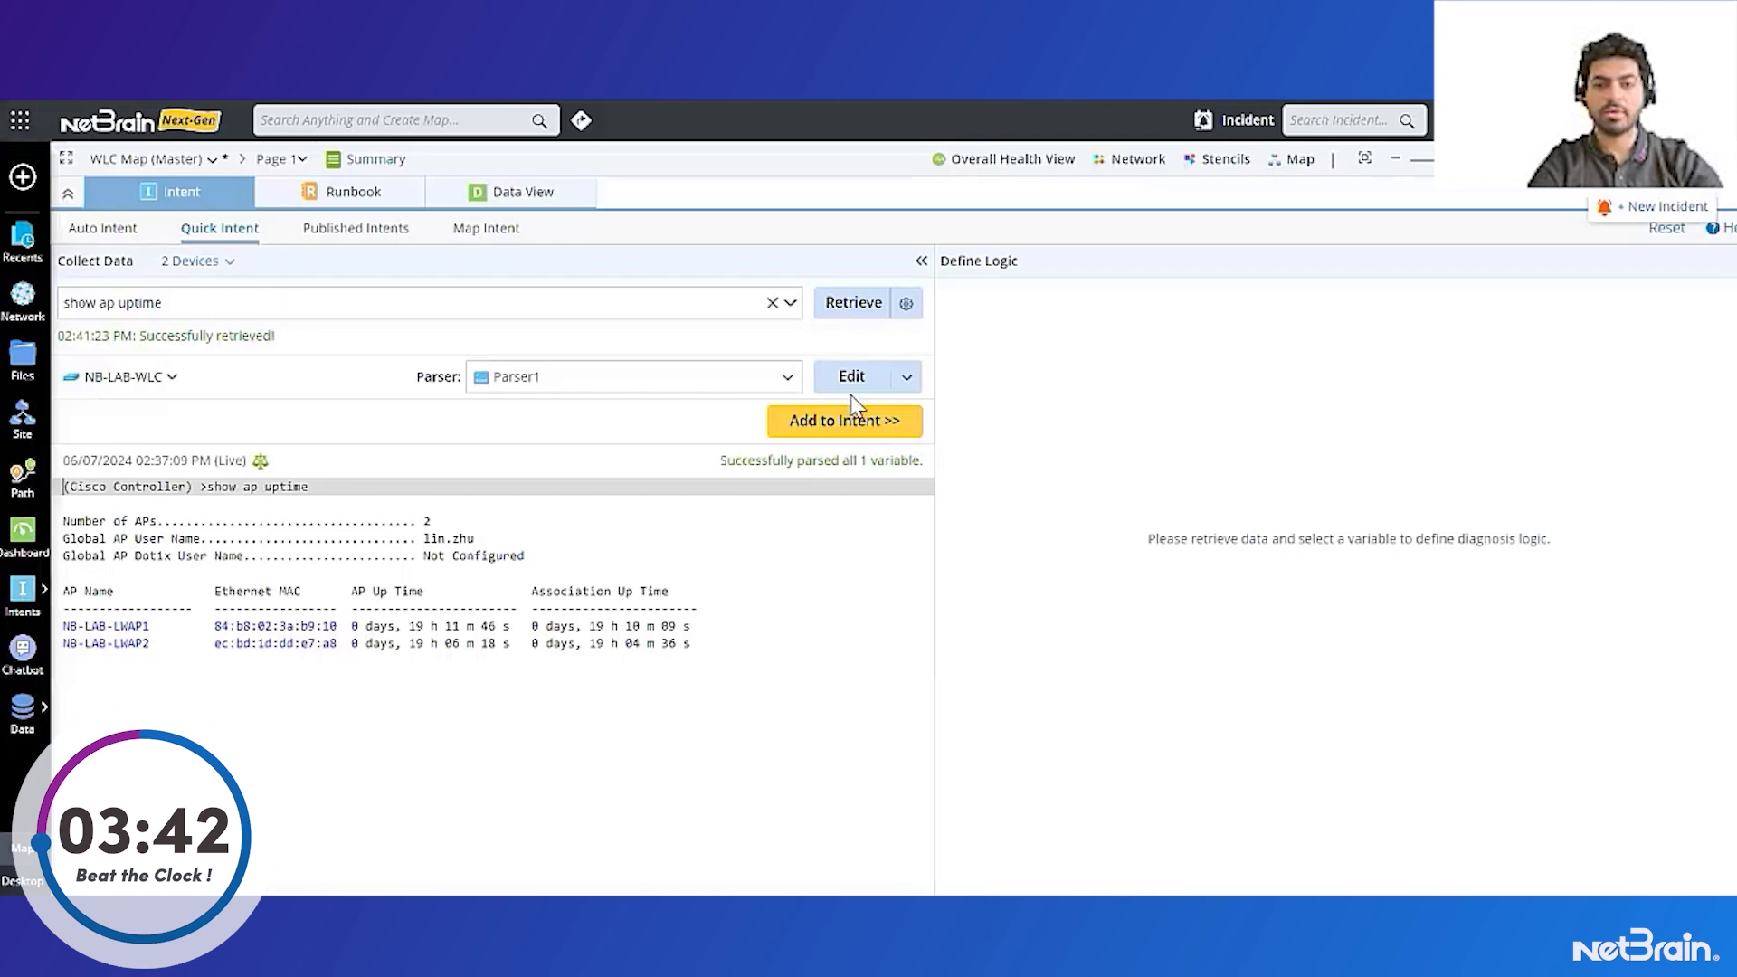
- Add the parsed data to the intent and make Diagnosis 1 loop over the Paragraph1 table rows with ap_mac as table key
left_click(848, 422)
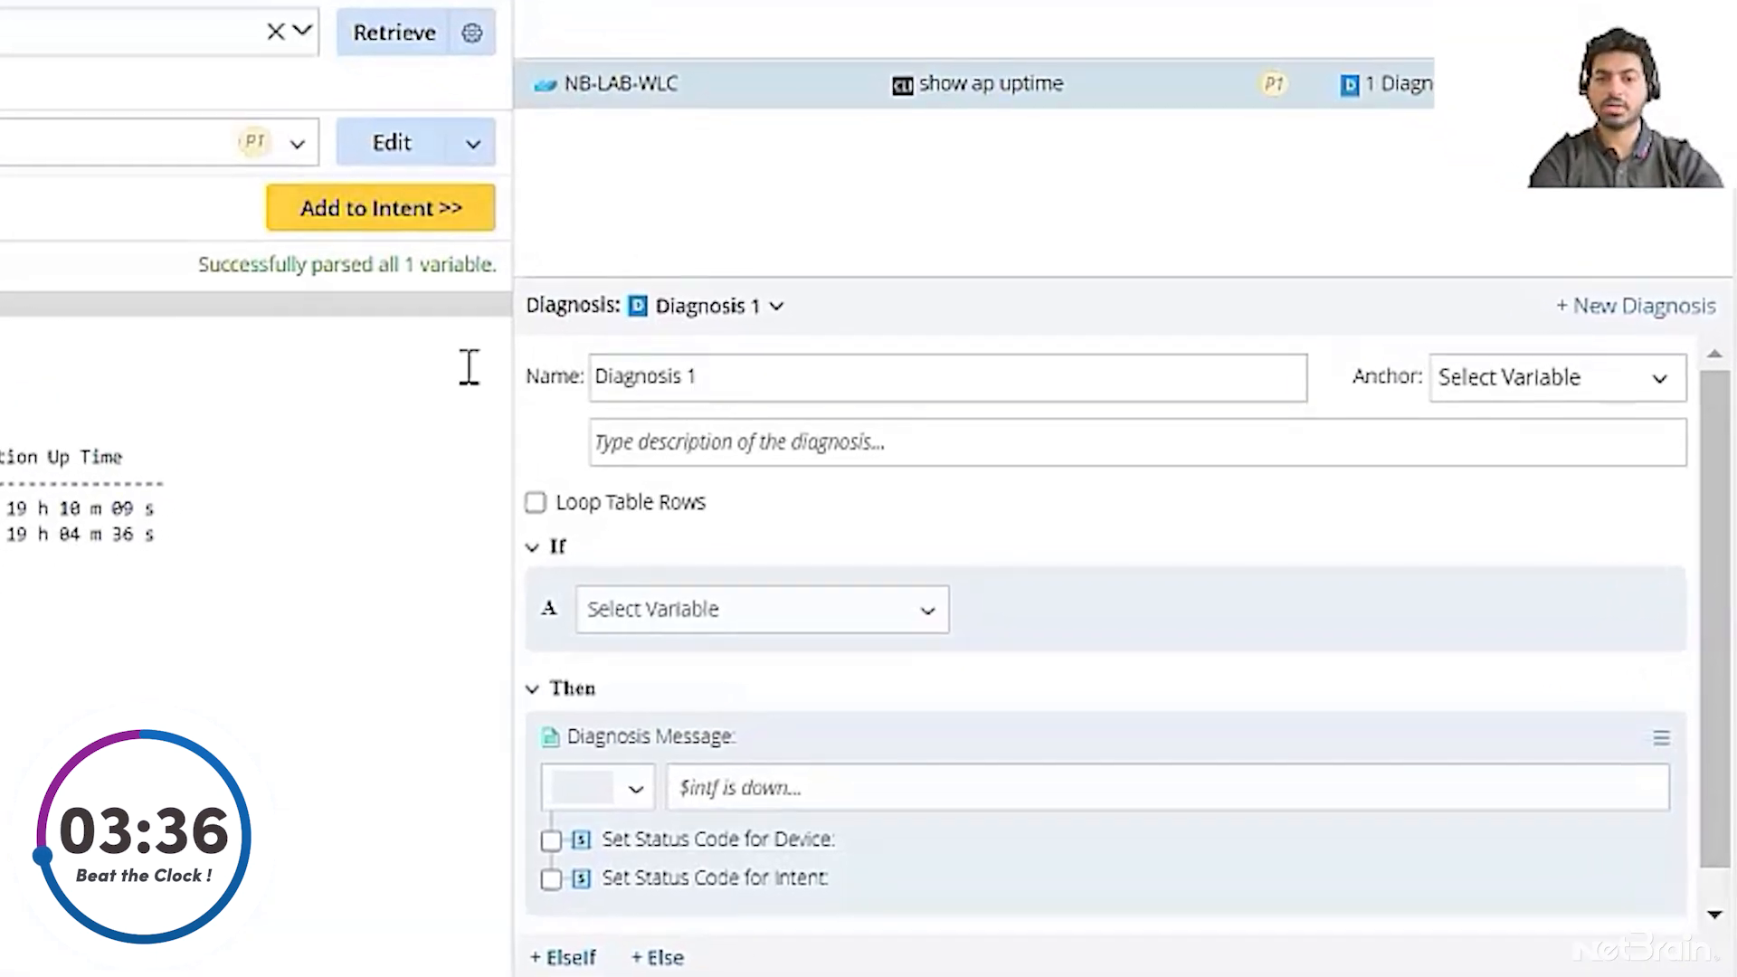
left_click(535, 504)
left_click(819, 503)
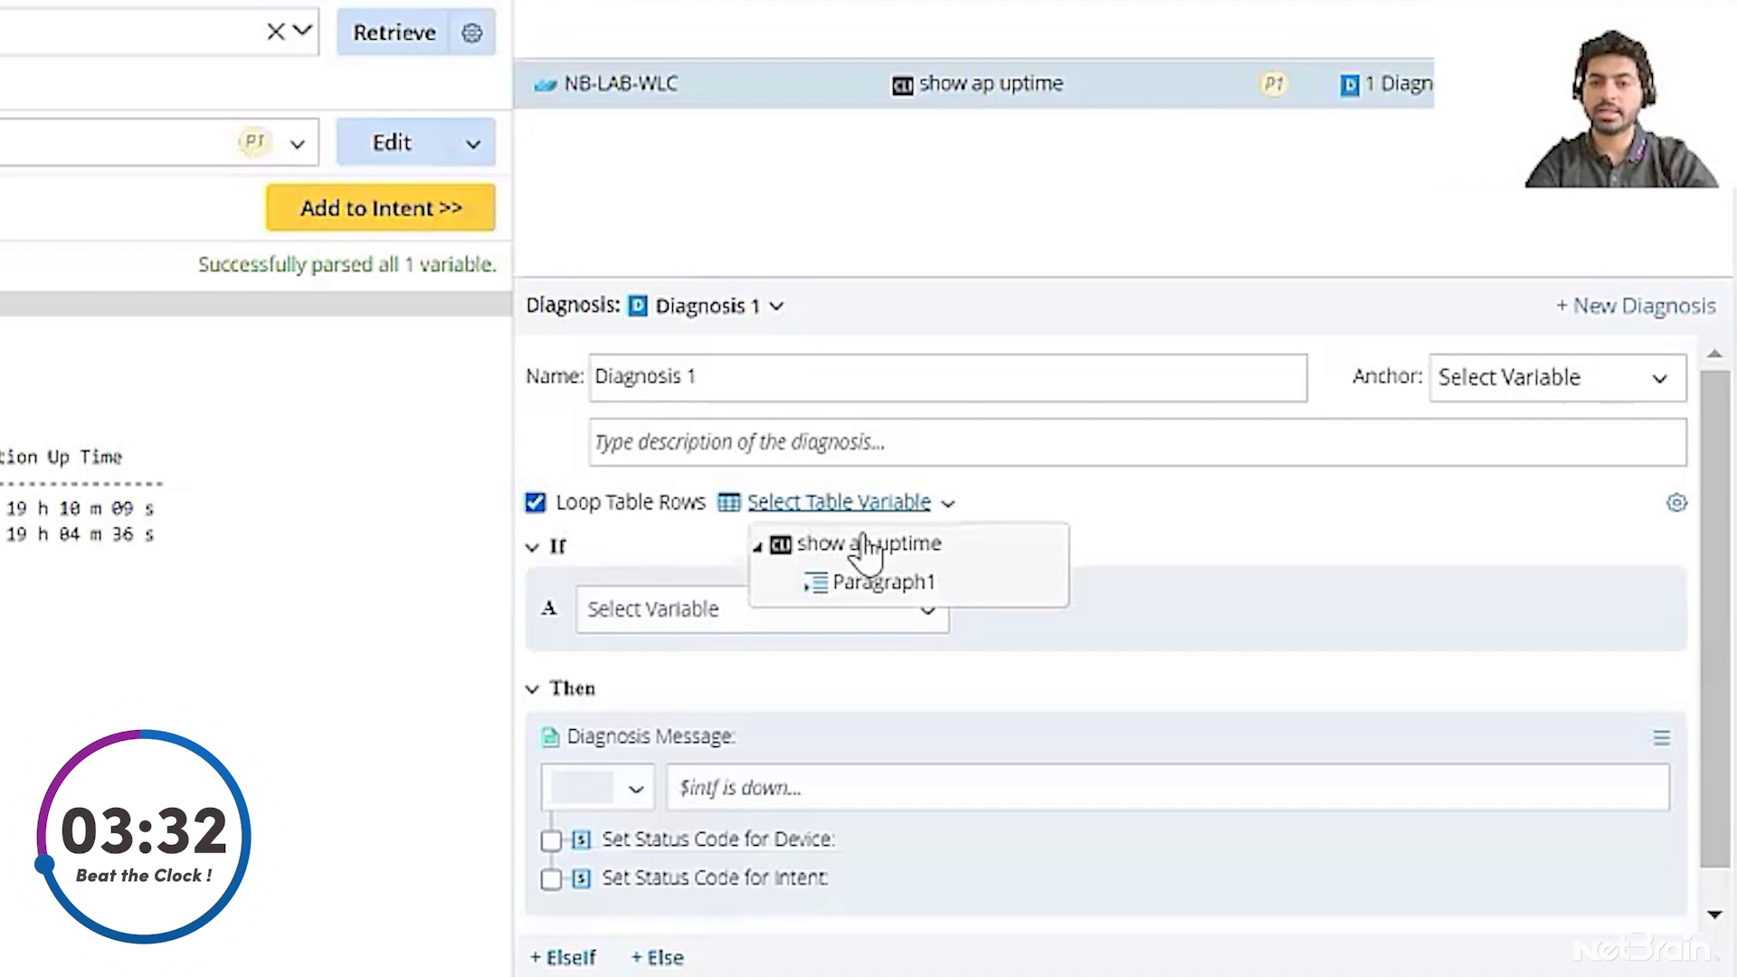
left_click(883, 583)
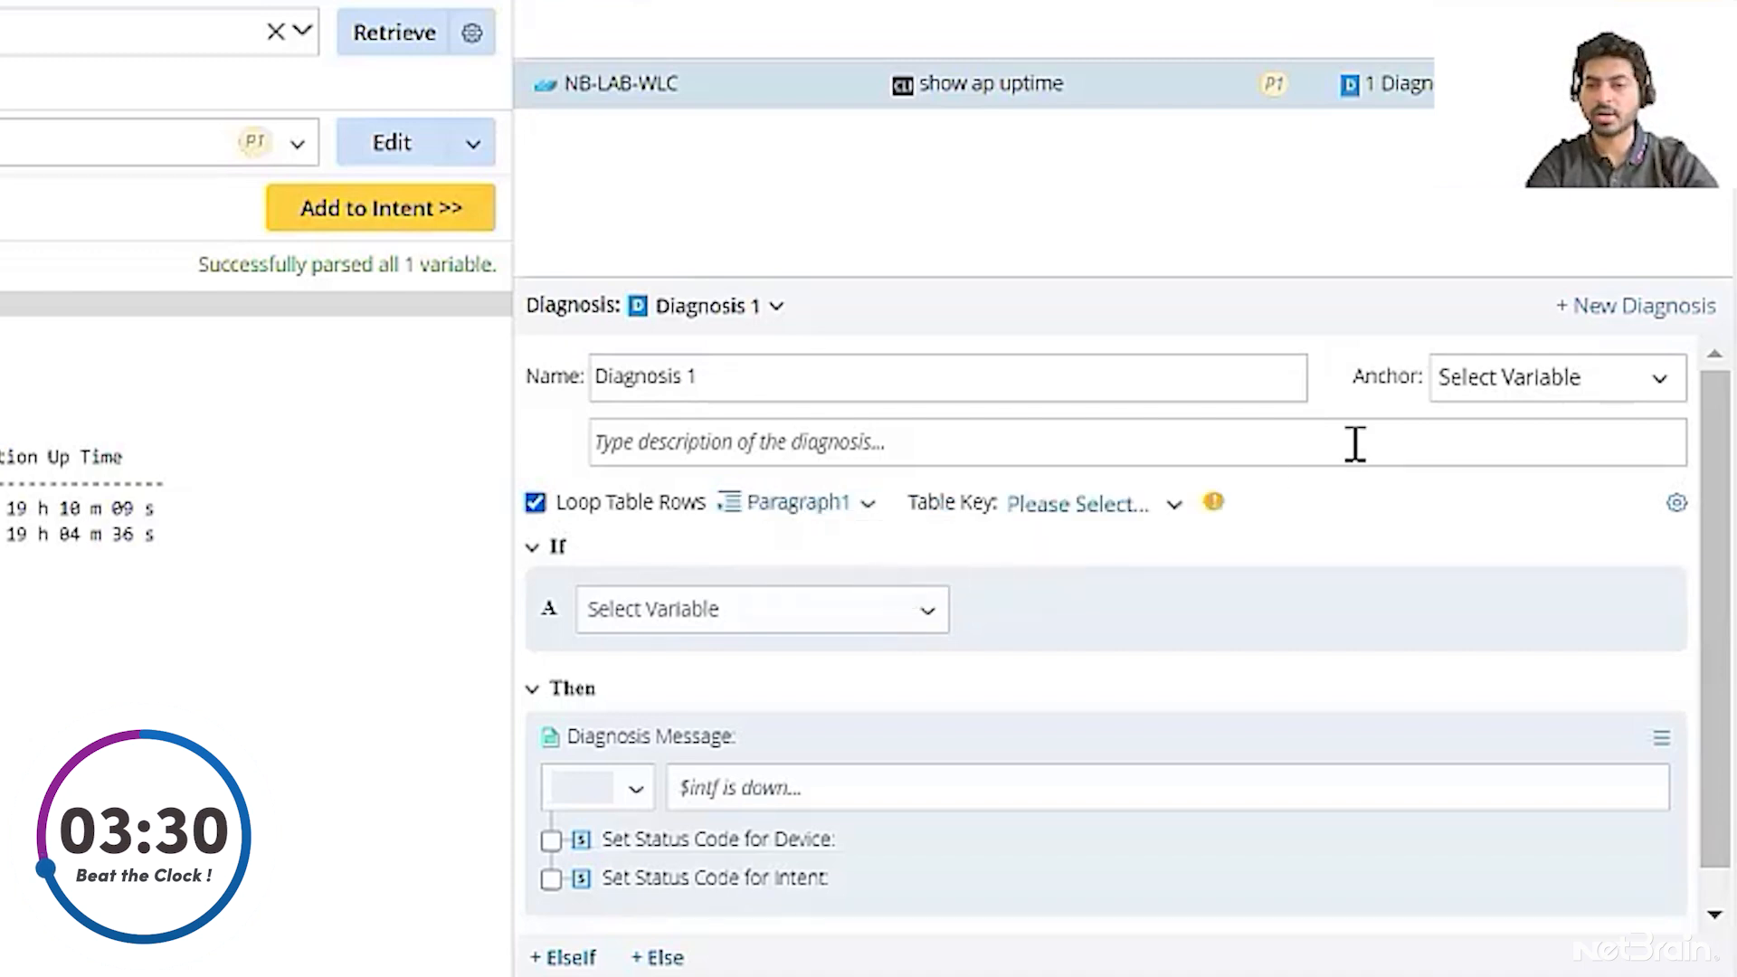
left_click(1174, 506)
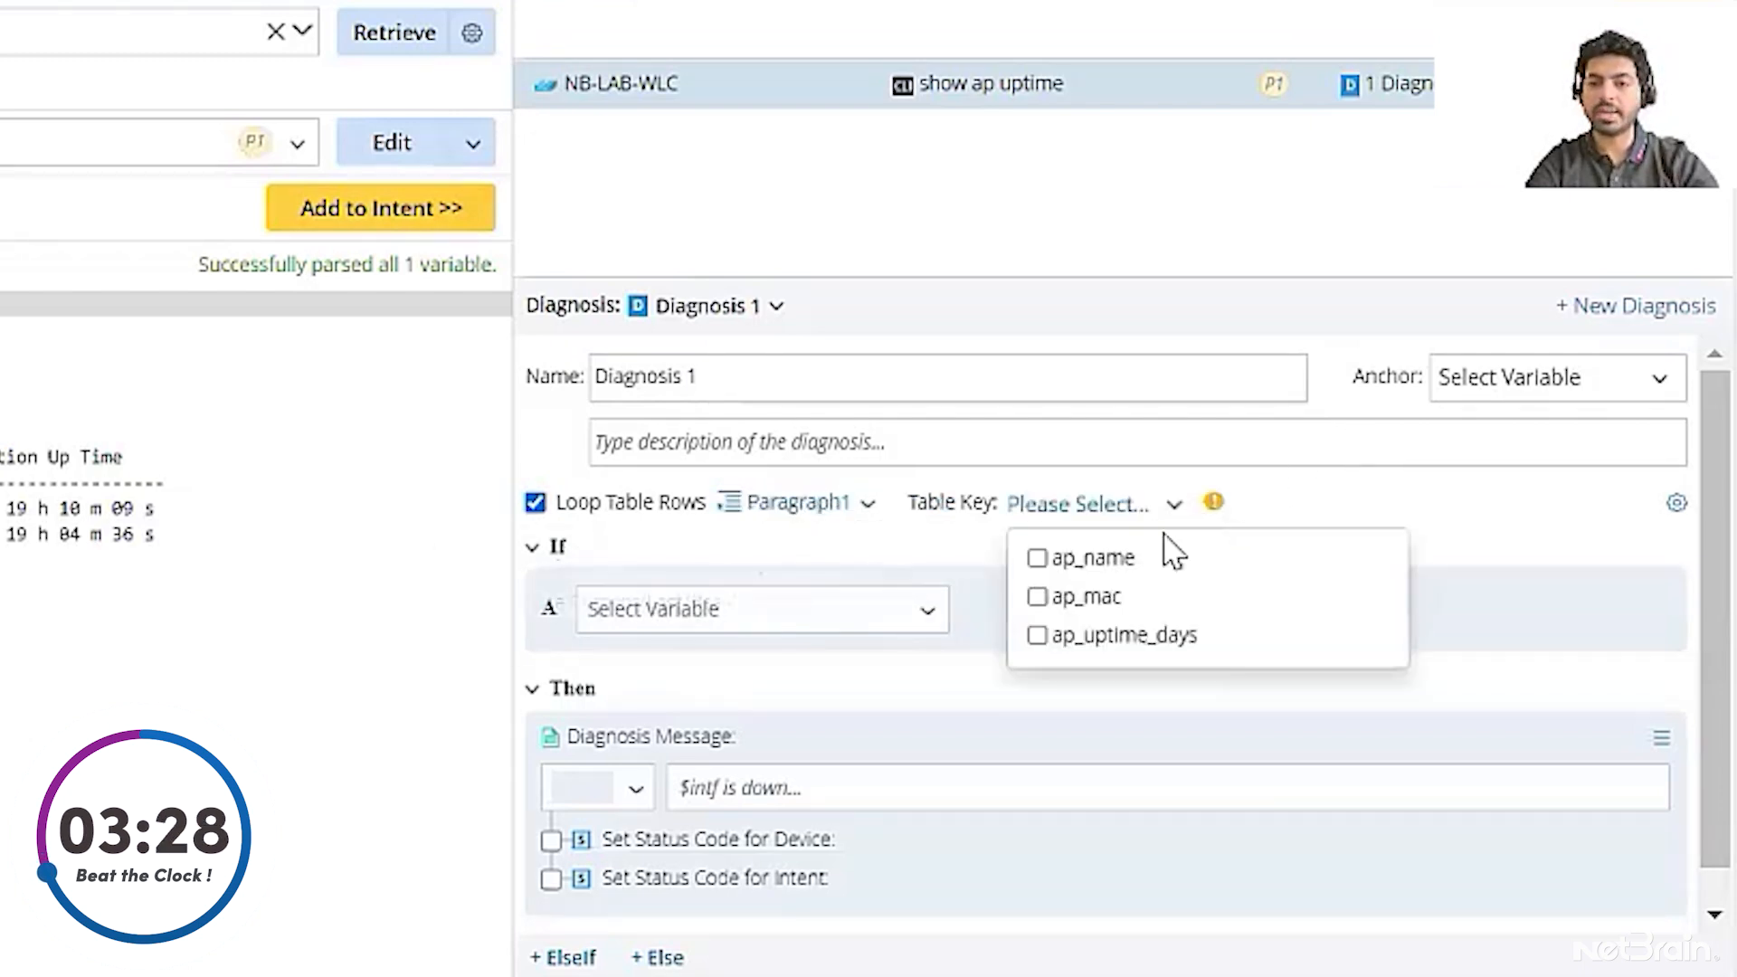
left_click(1106, 599)
left_click(1343, 510)
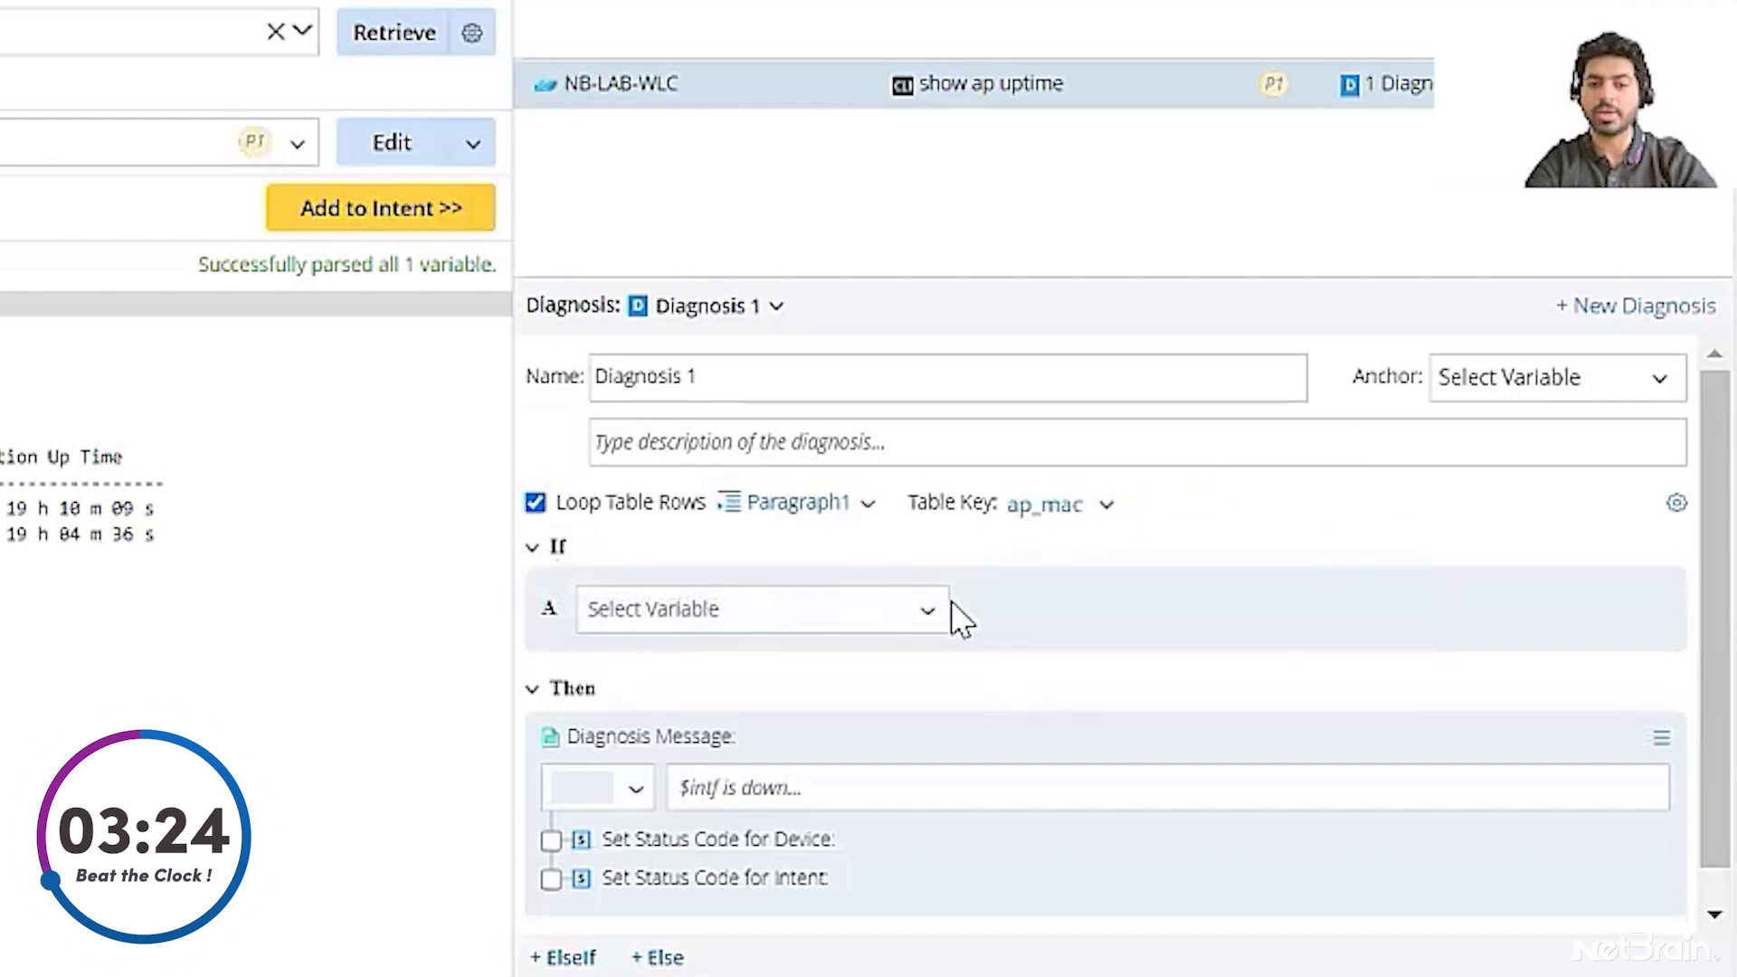
- Set condition A of Diagnosis 1 to ap_uptime_days Equals 0
left_click(665, 621)
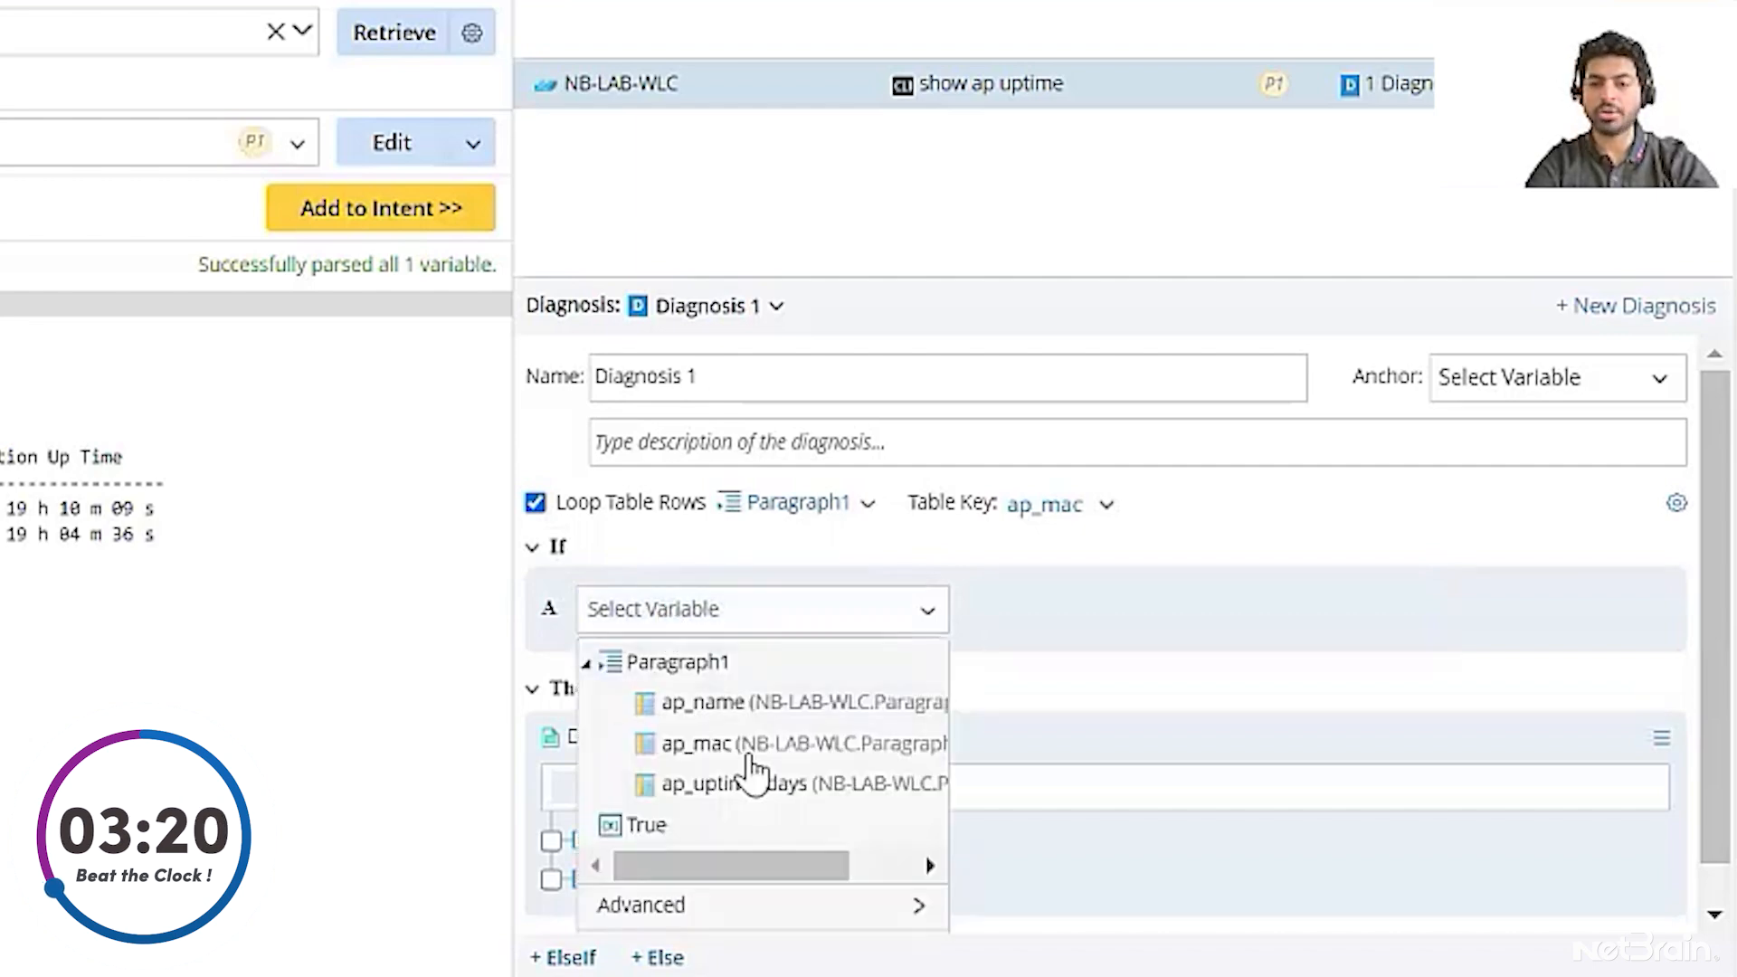
left_click(760, 781)
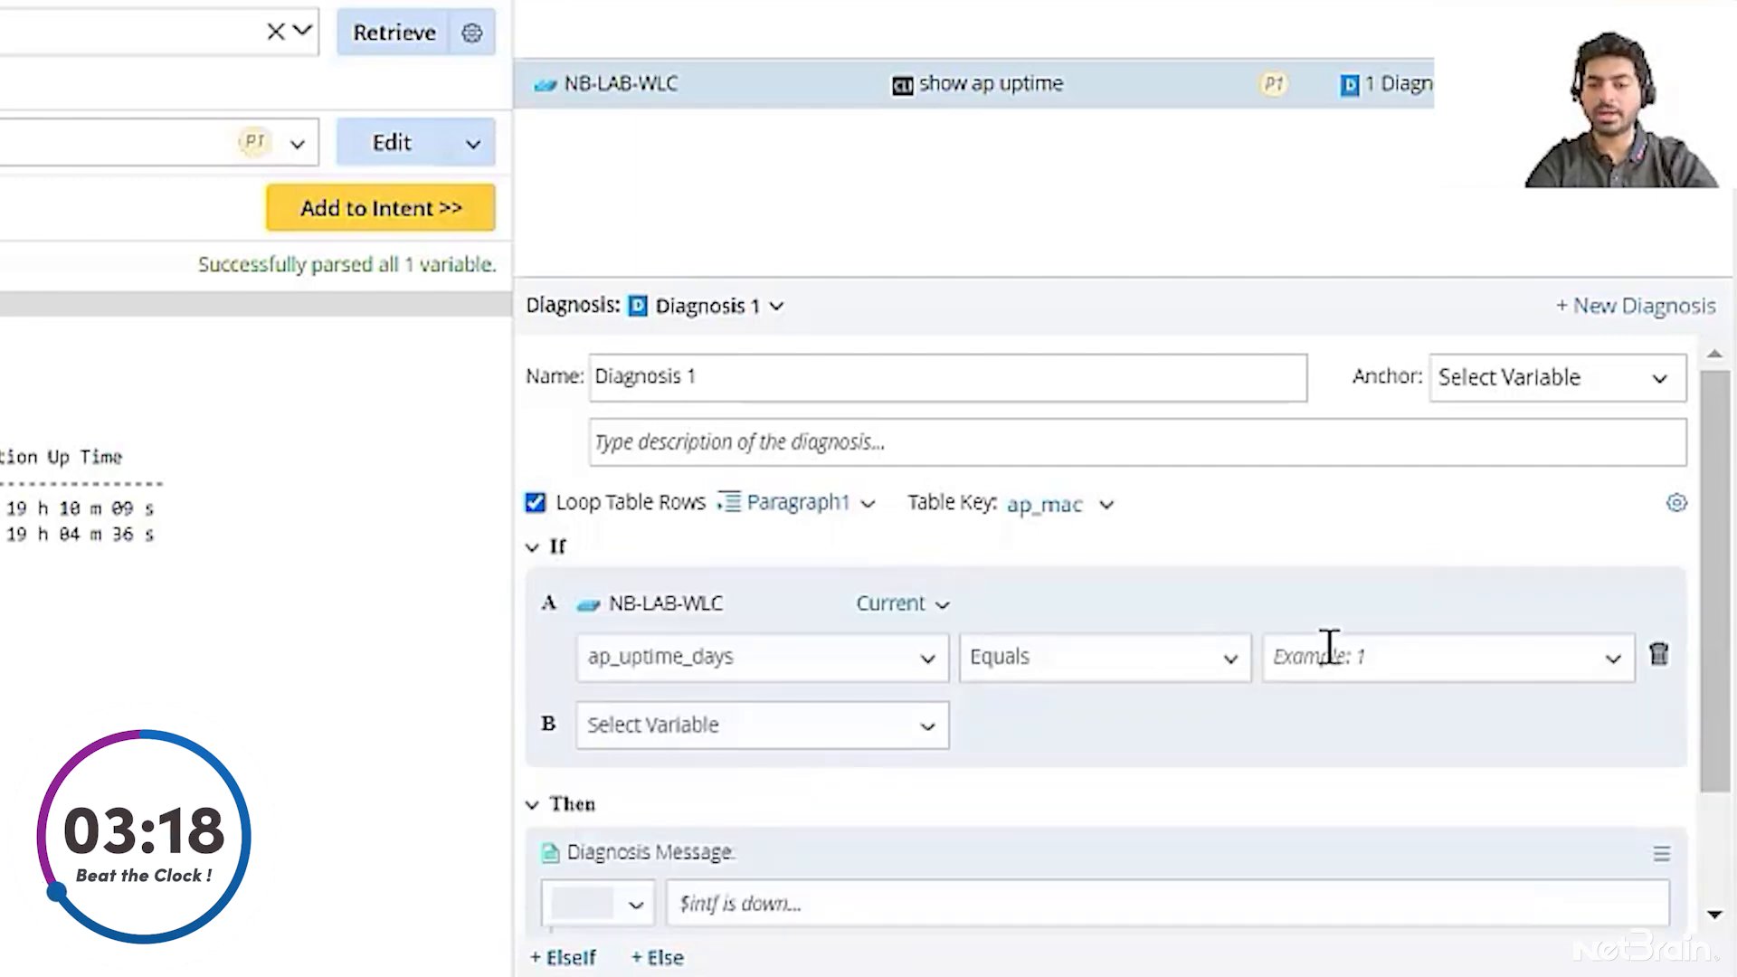
left_click(1329, 646)
type("0")
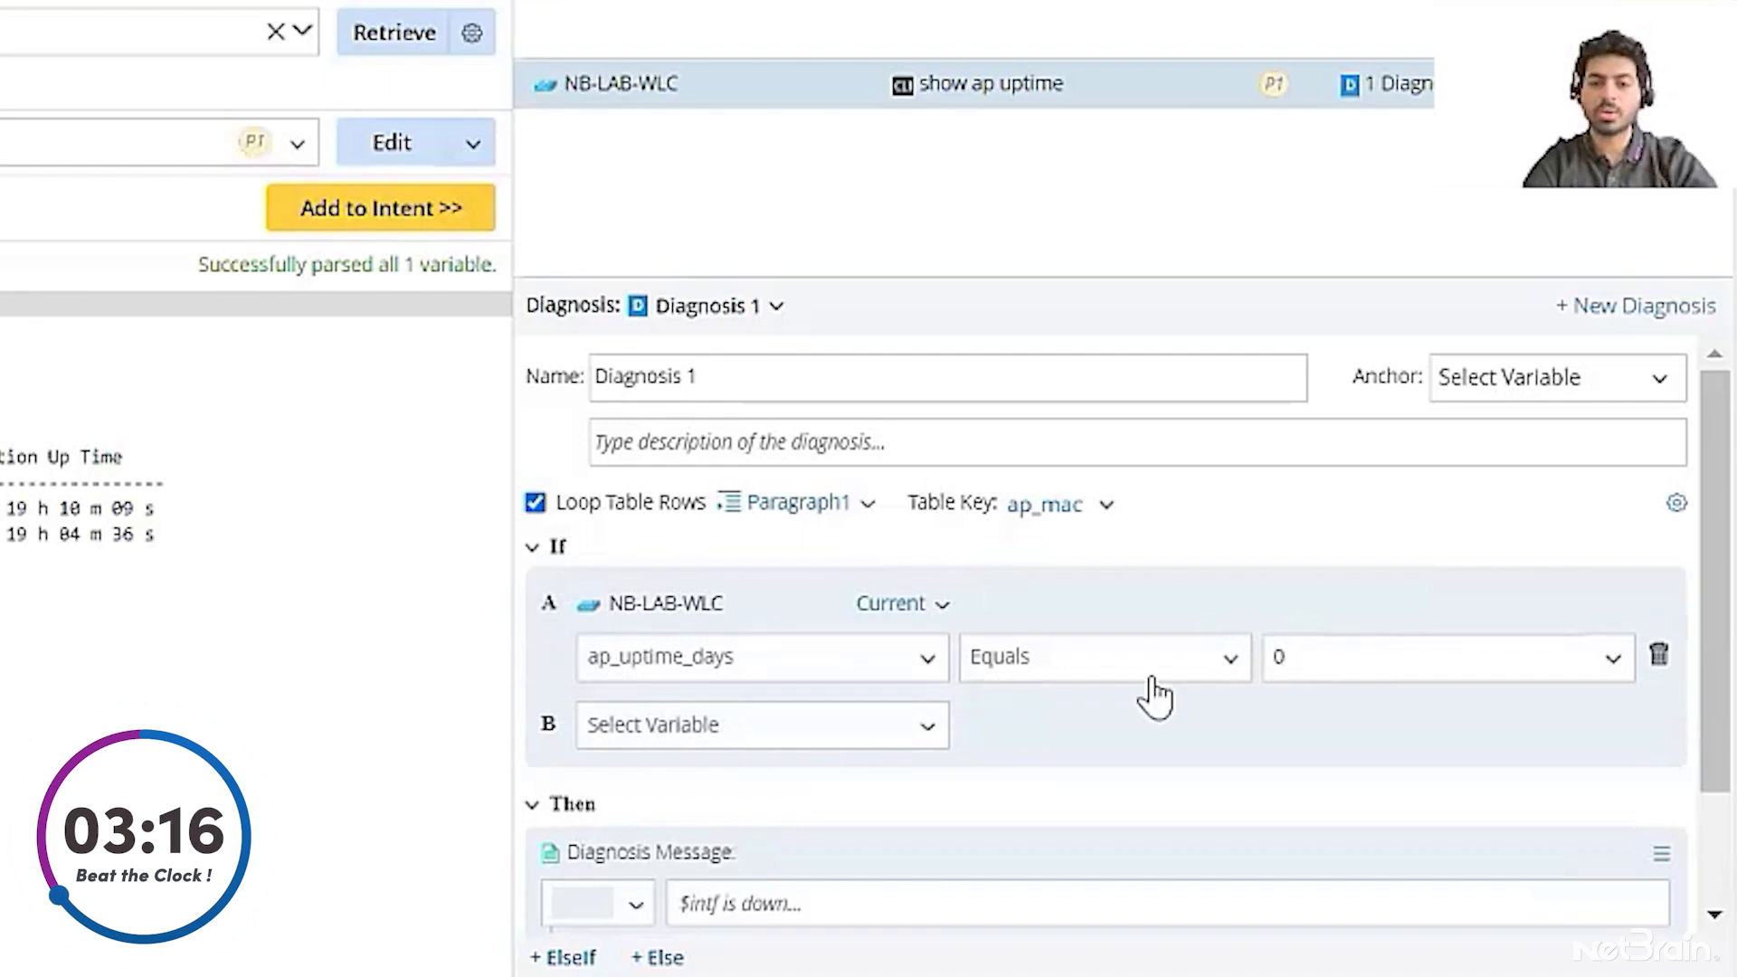
- Set the Diagnosis Message colour to pink and its text to "$ap_name has rebooted in the last 24 hours GetTimeString(0,0)"
scroll(680, 895, "down", 2)
left_click(600, 751)
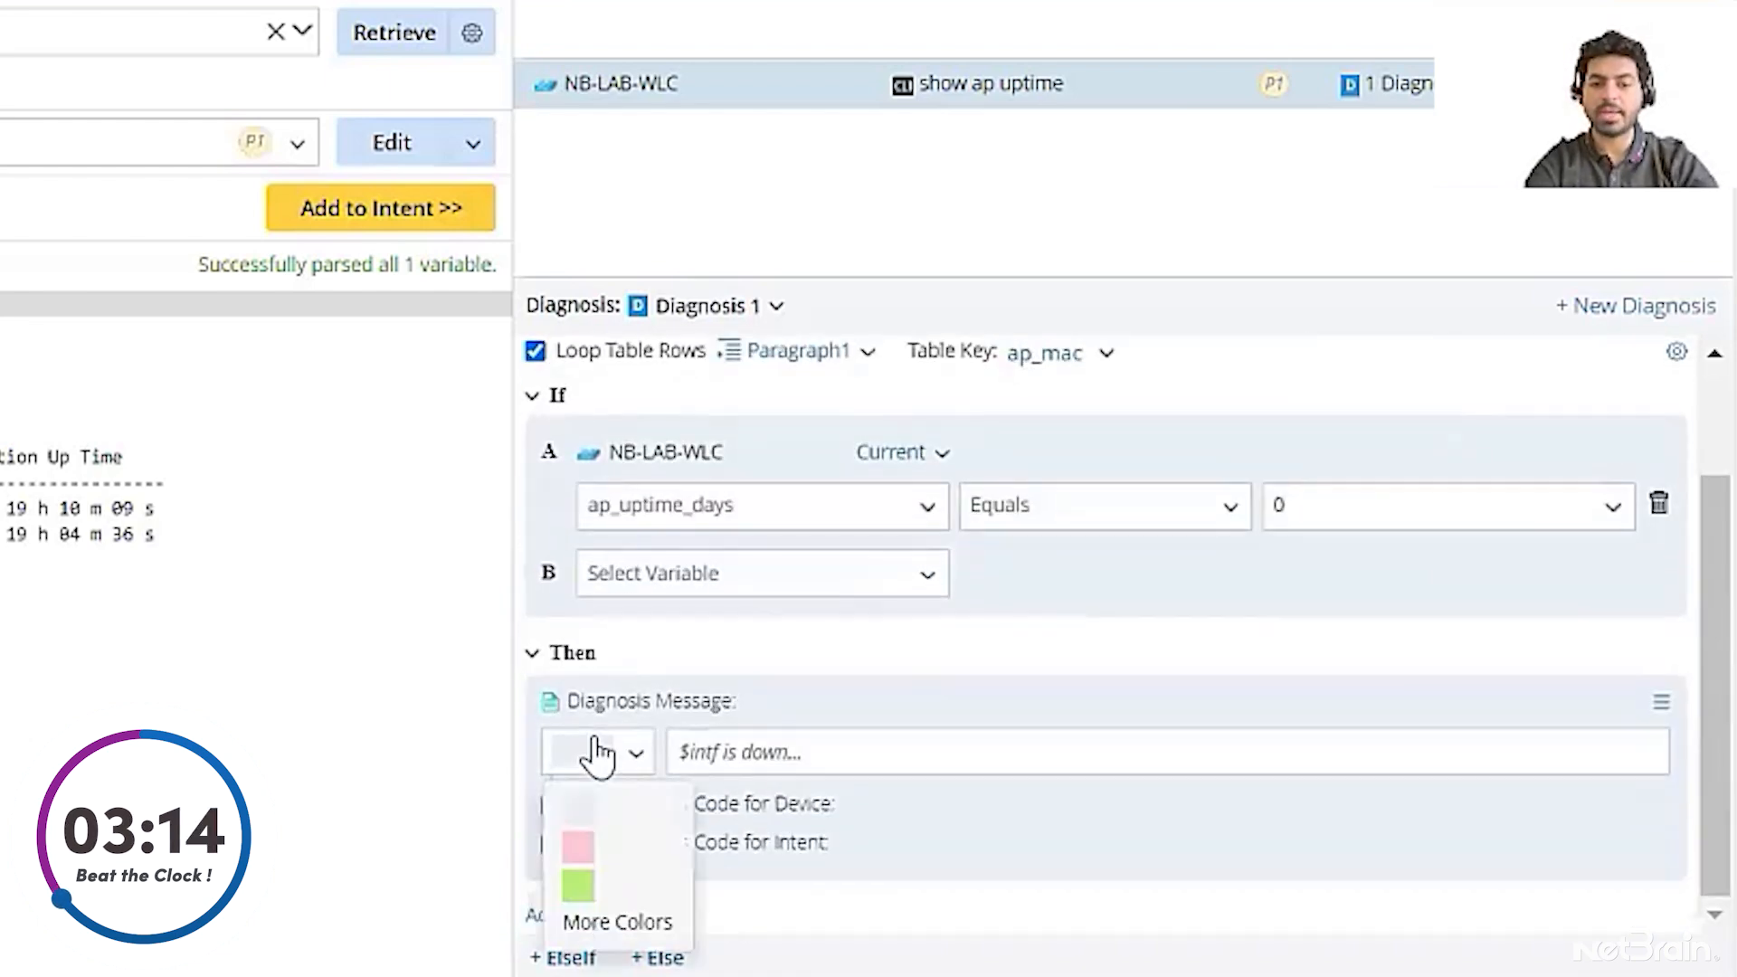
left_click(586, 850)
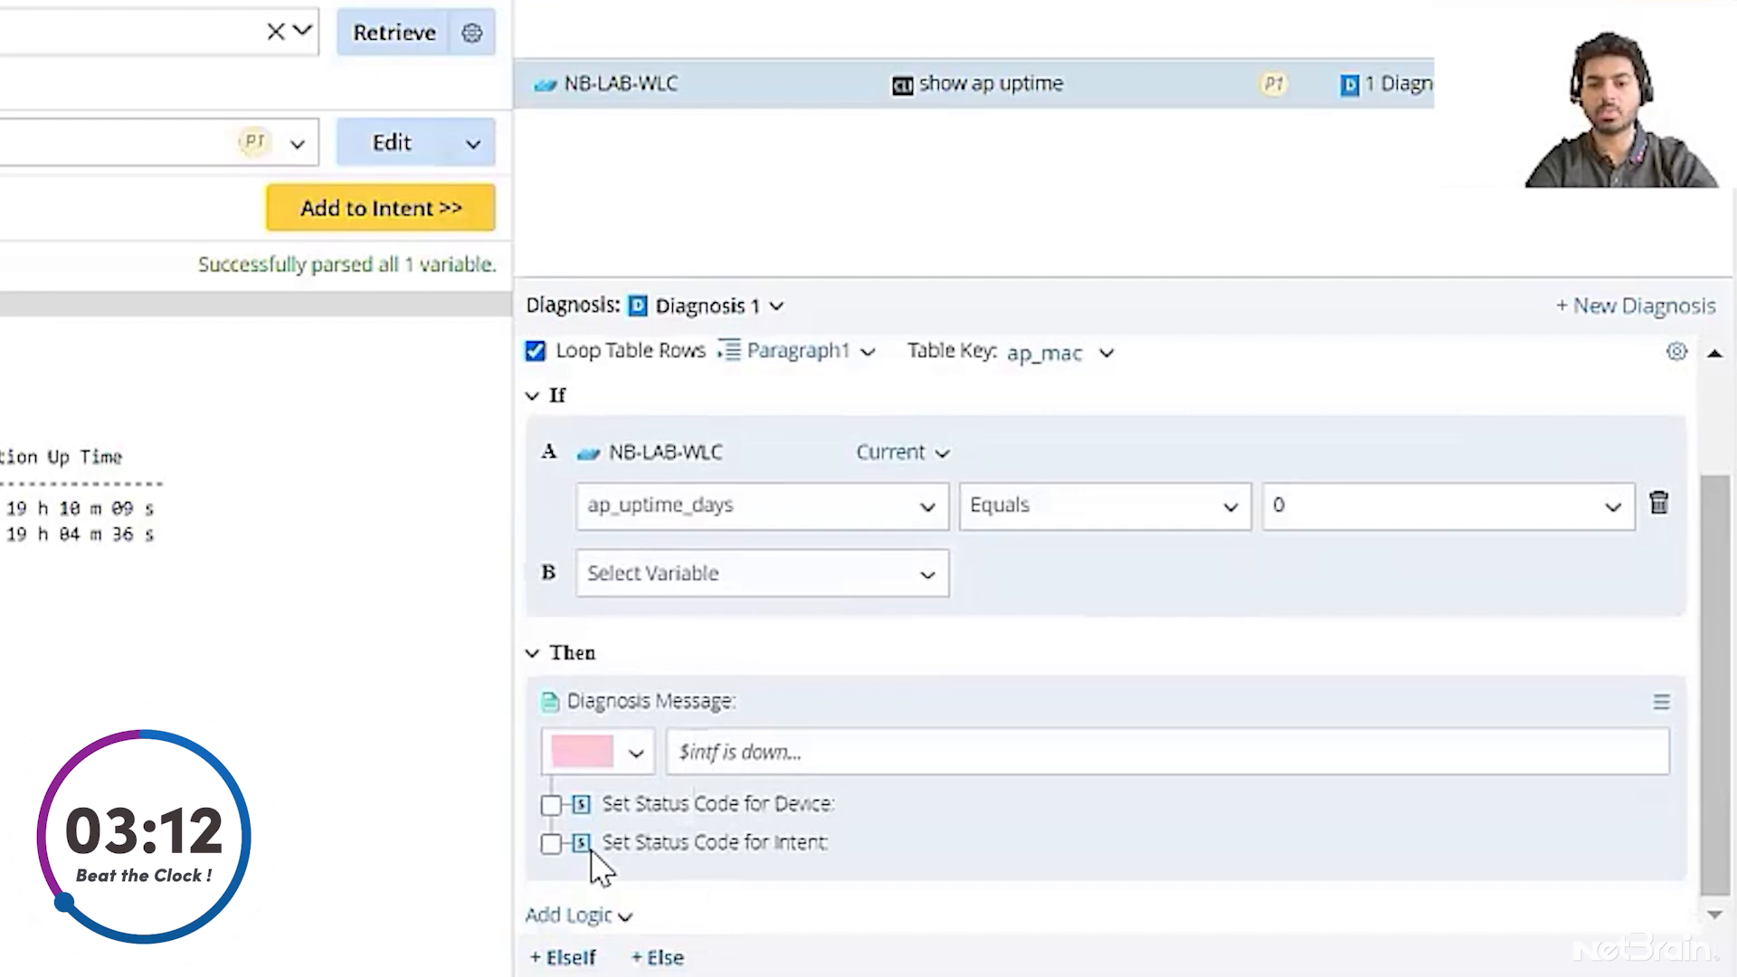
left_click(717, 763)
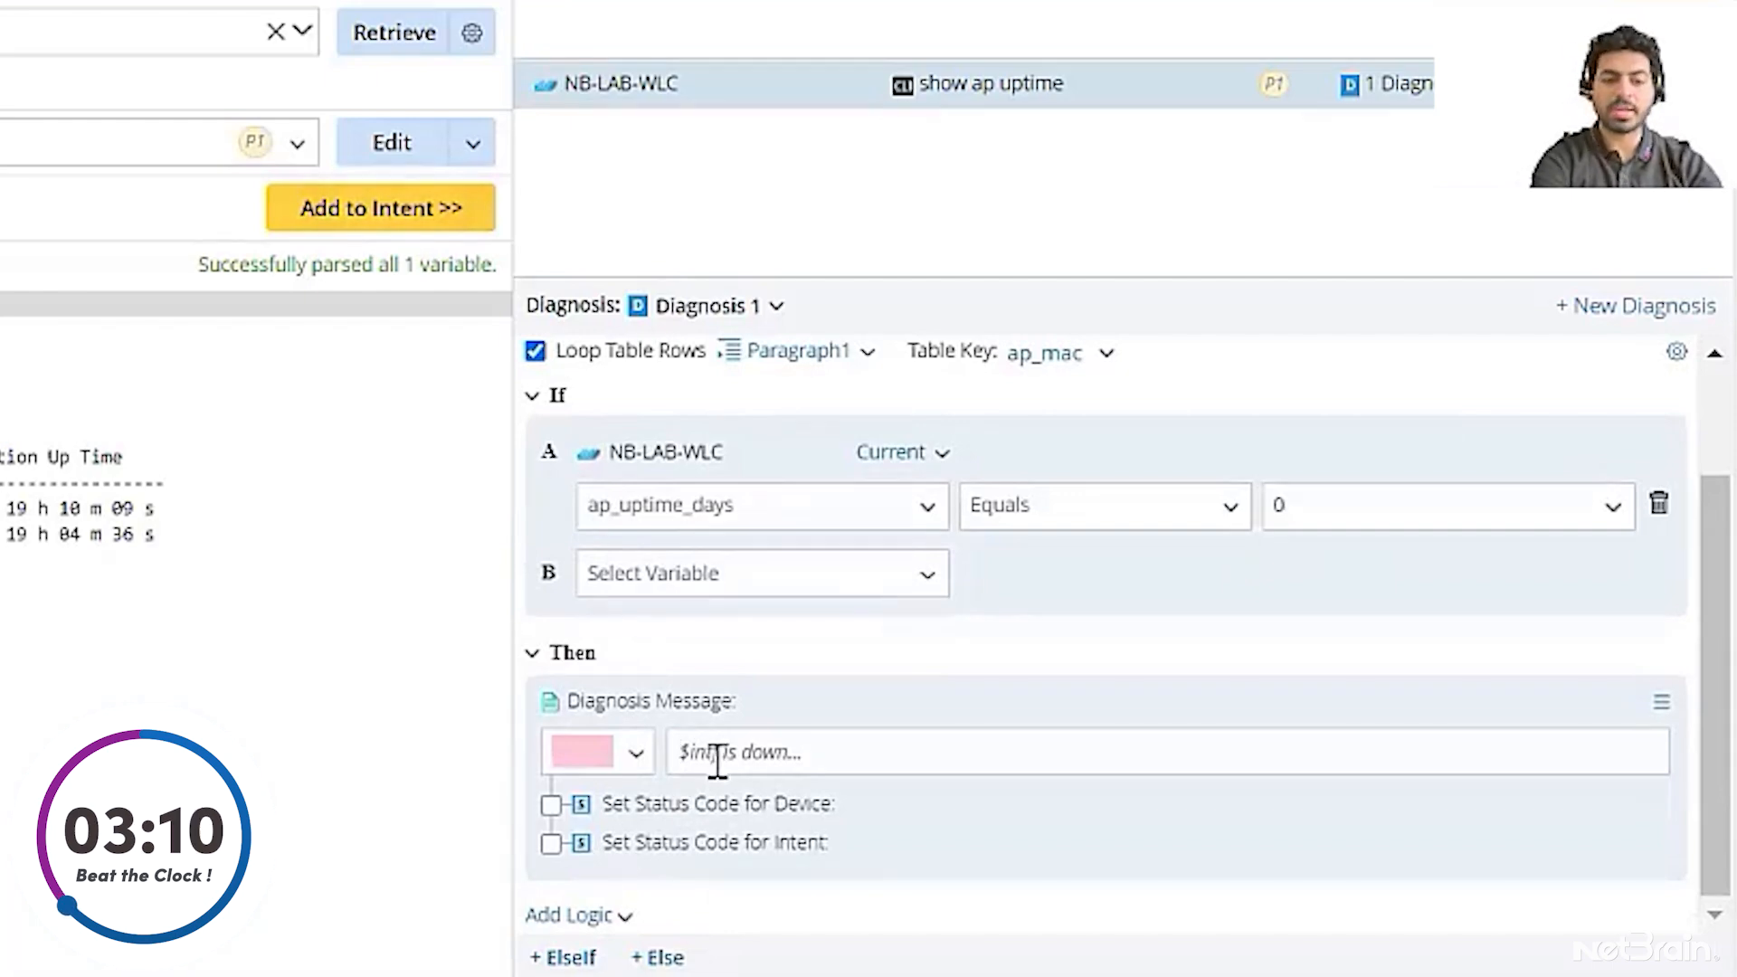
type("$")
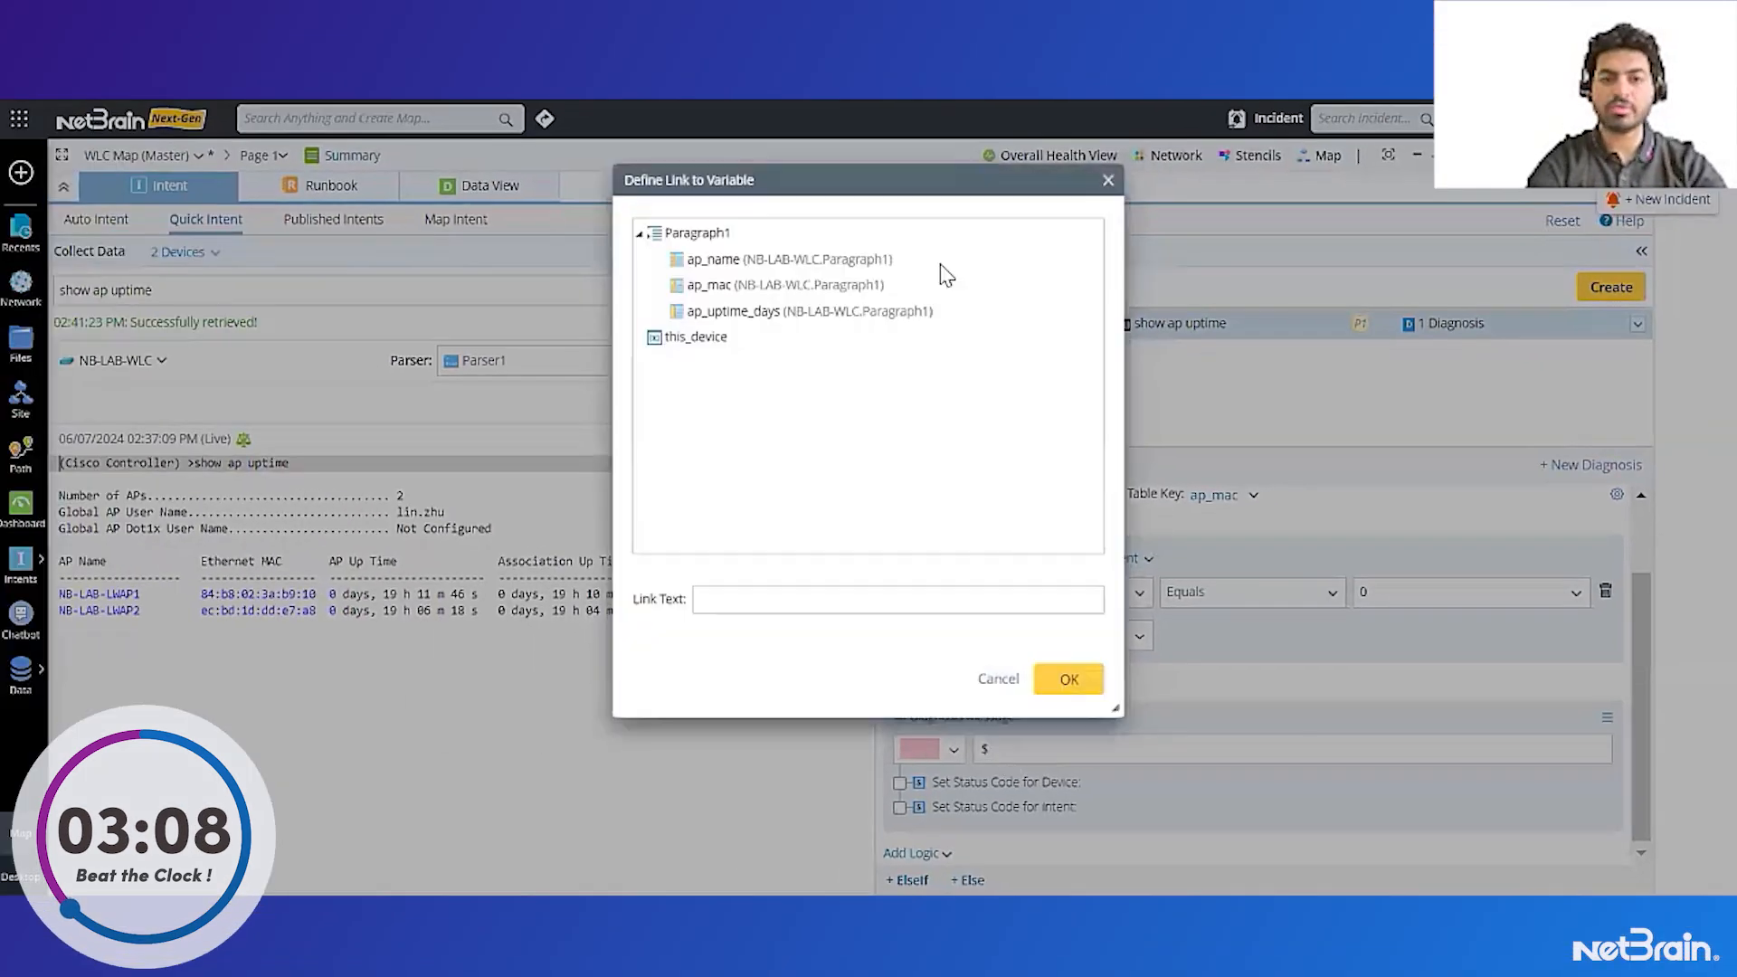
left_click(850, 260)
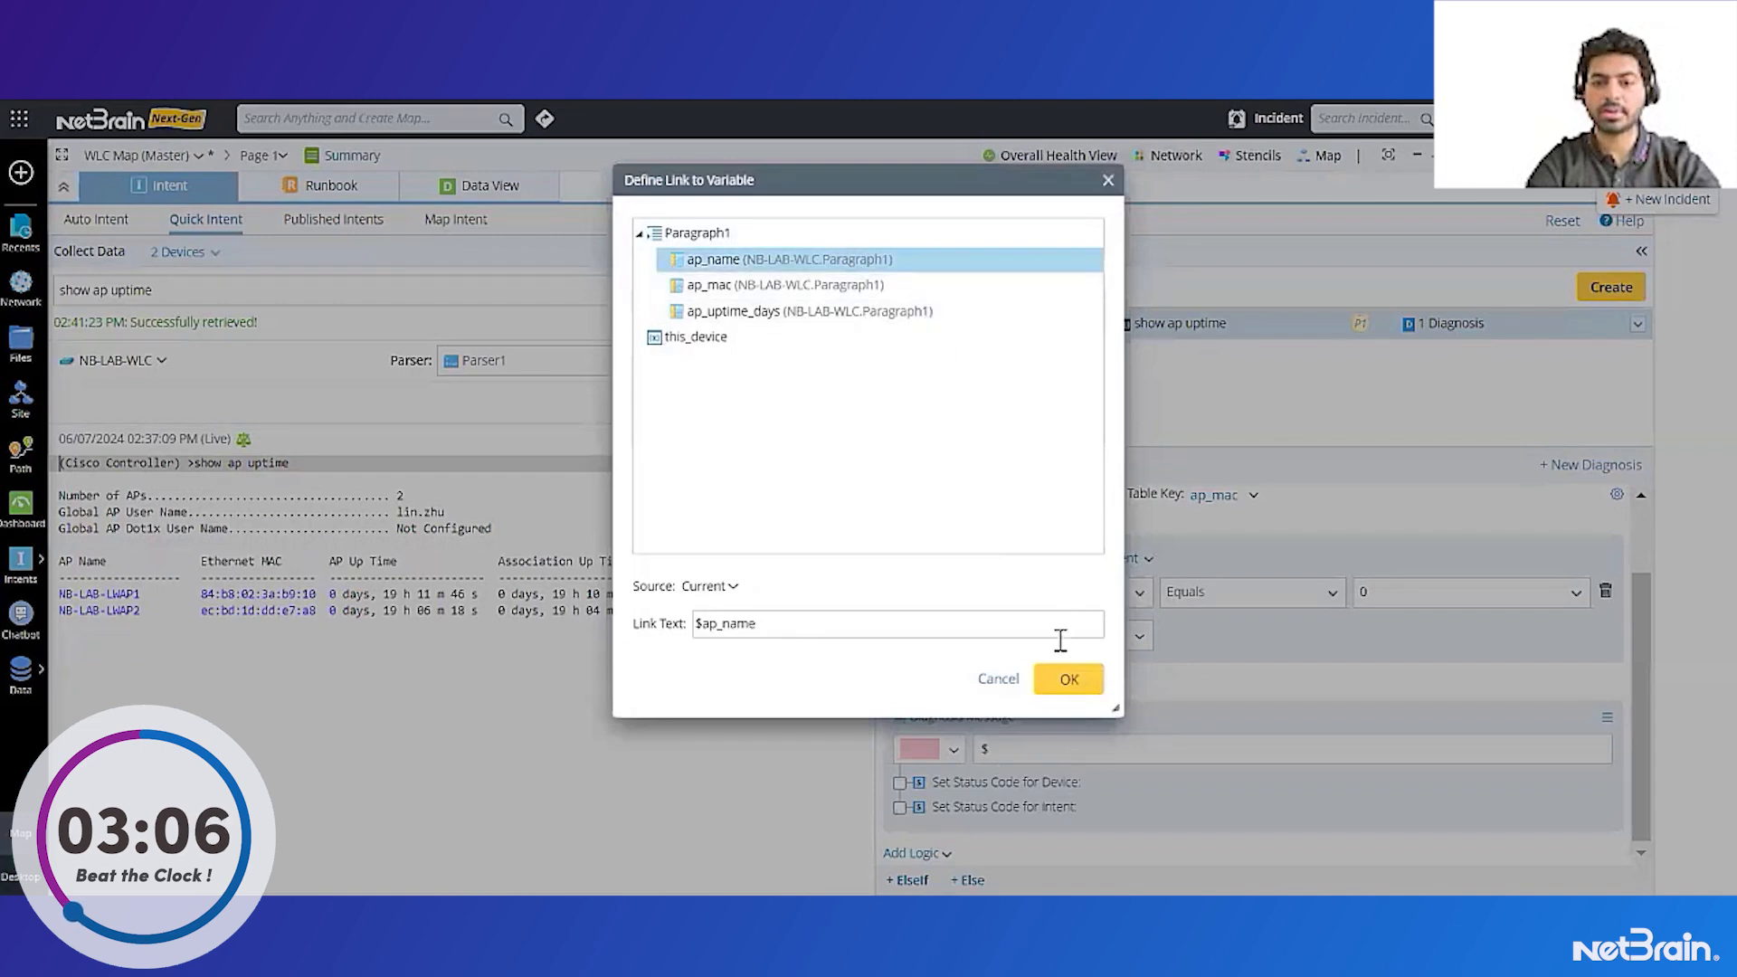
left_click(1066, 679)
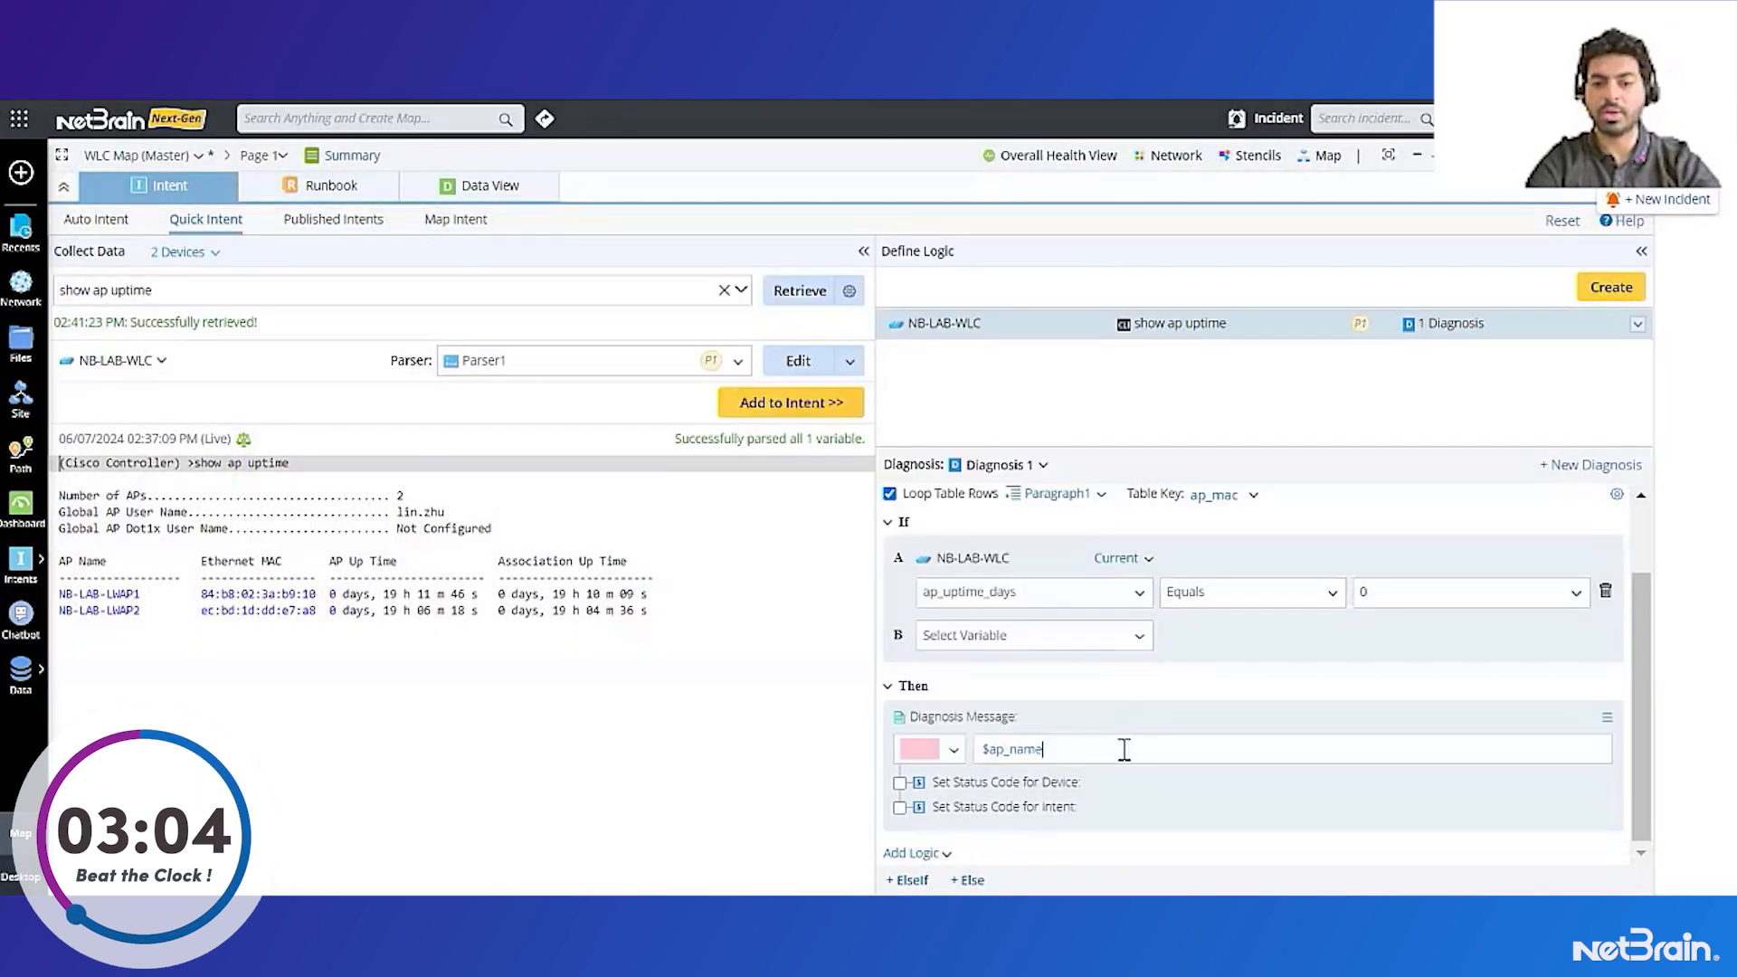
type("has rebo")
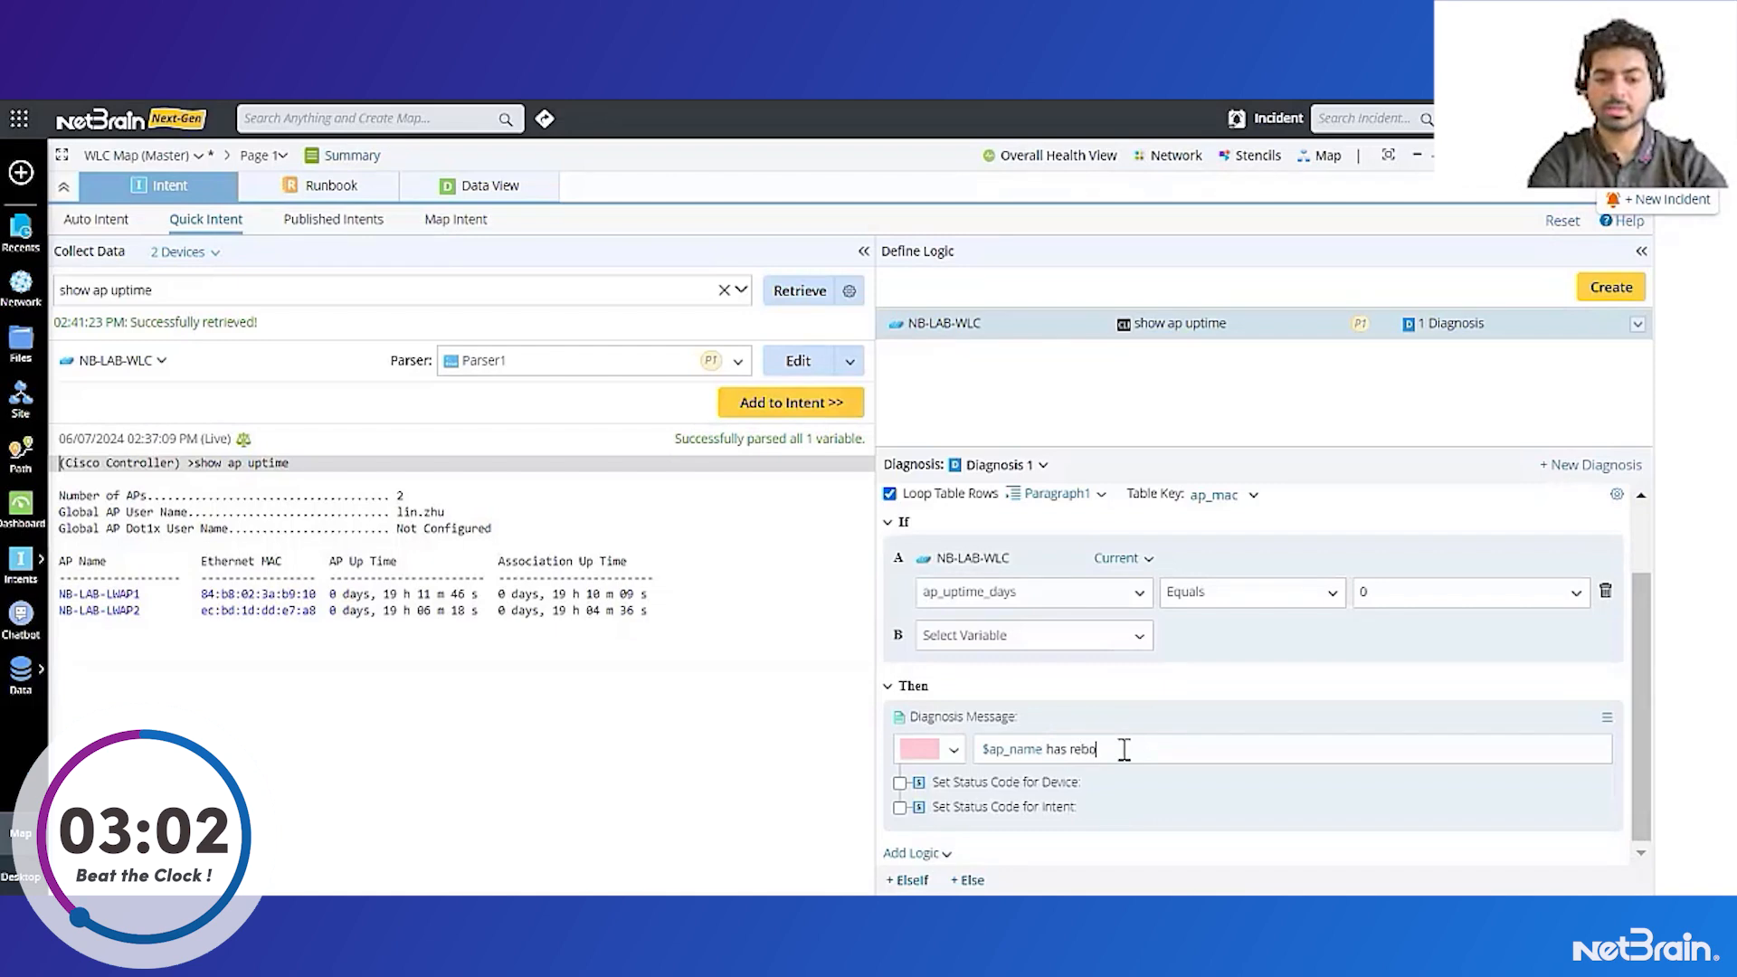
type("oted in the la")
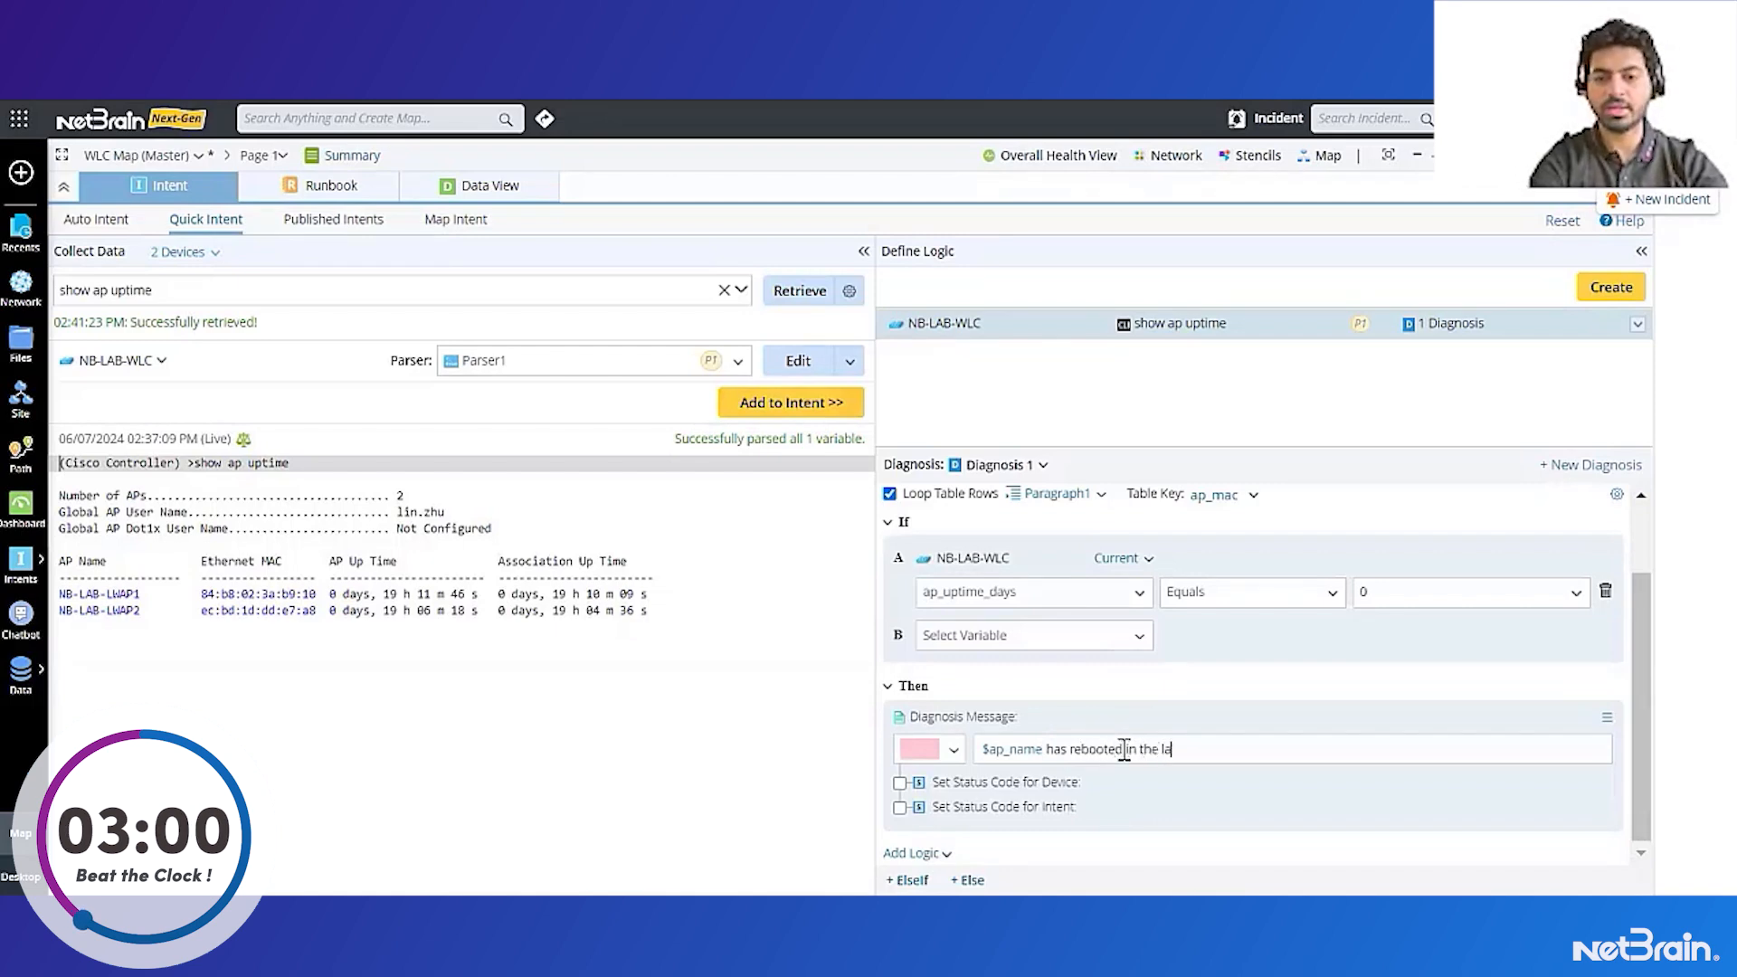
type("st 24 ho")
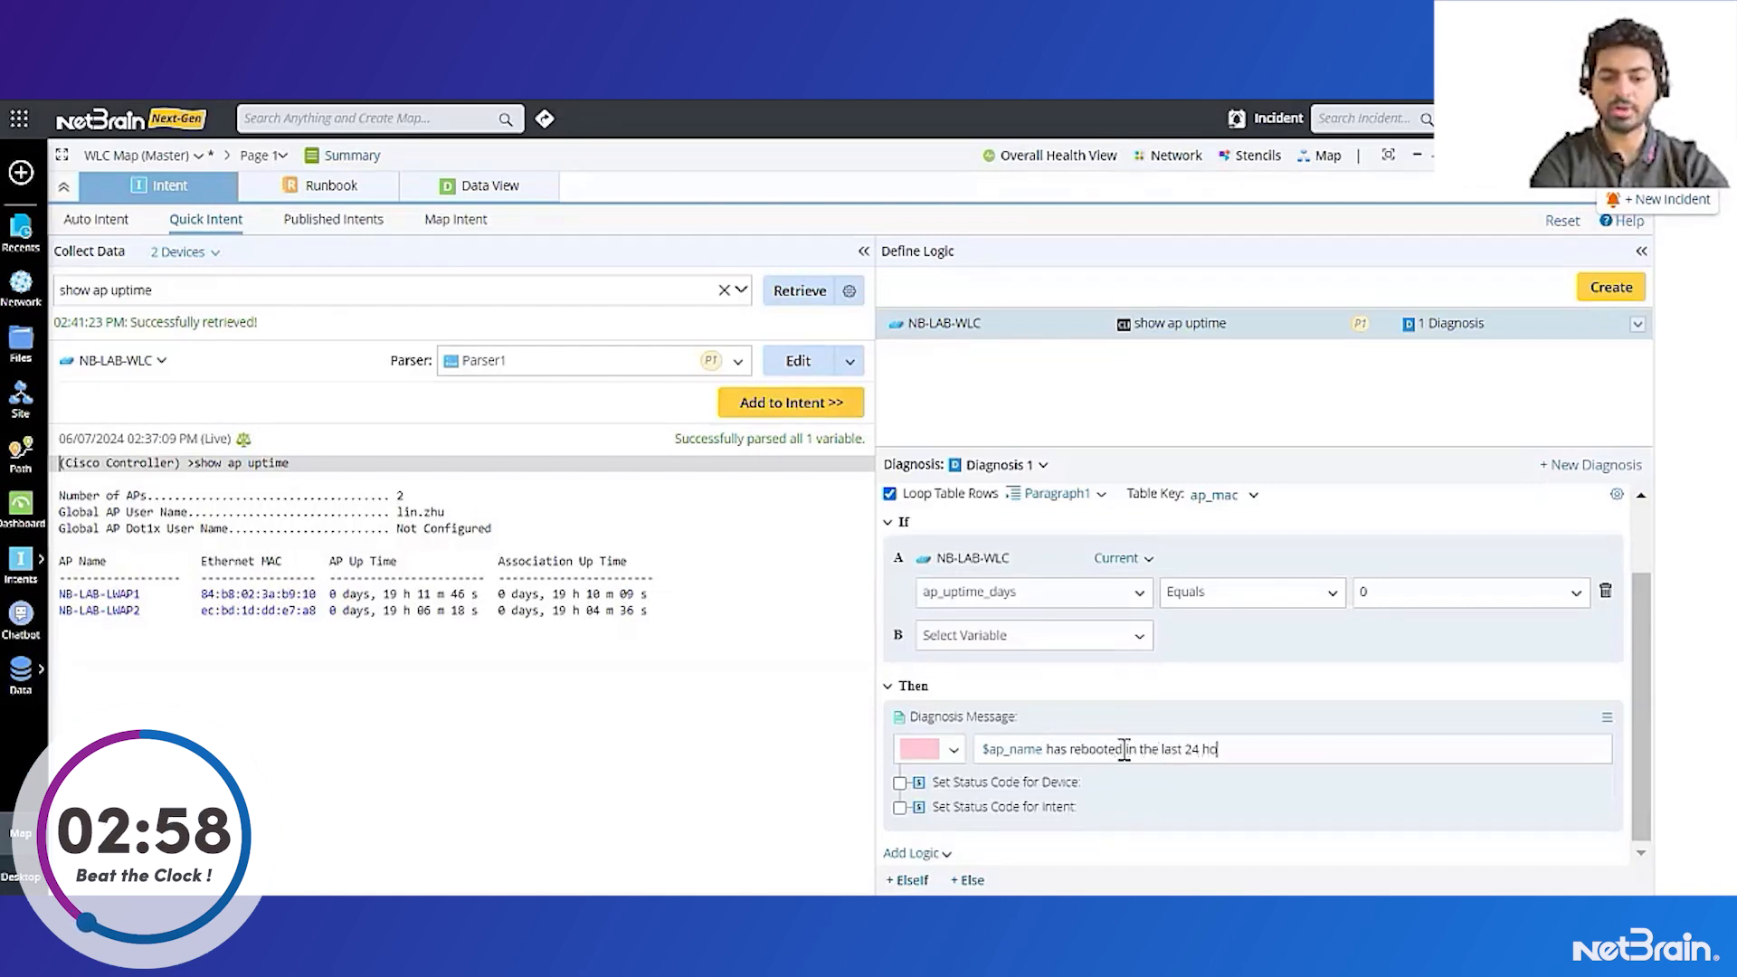
type("urs GetTimeString(0,0")
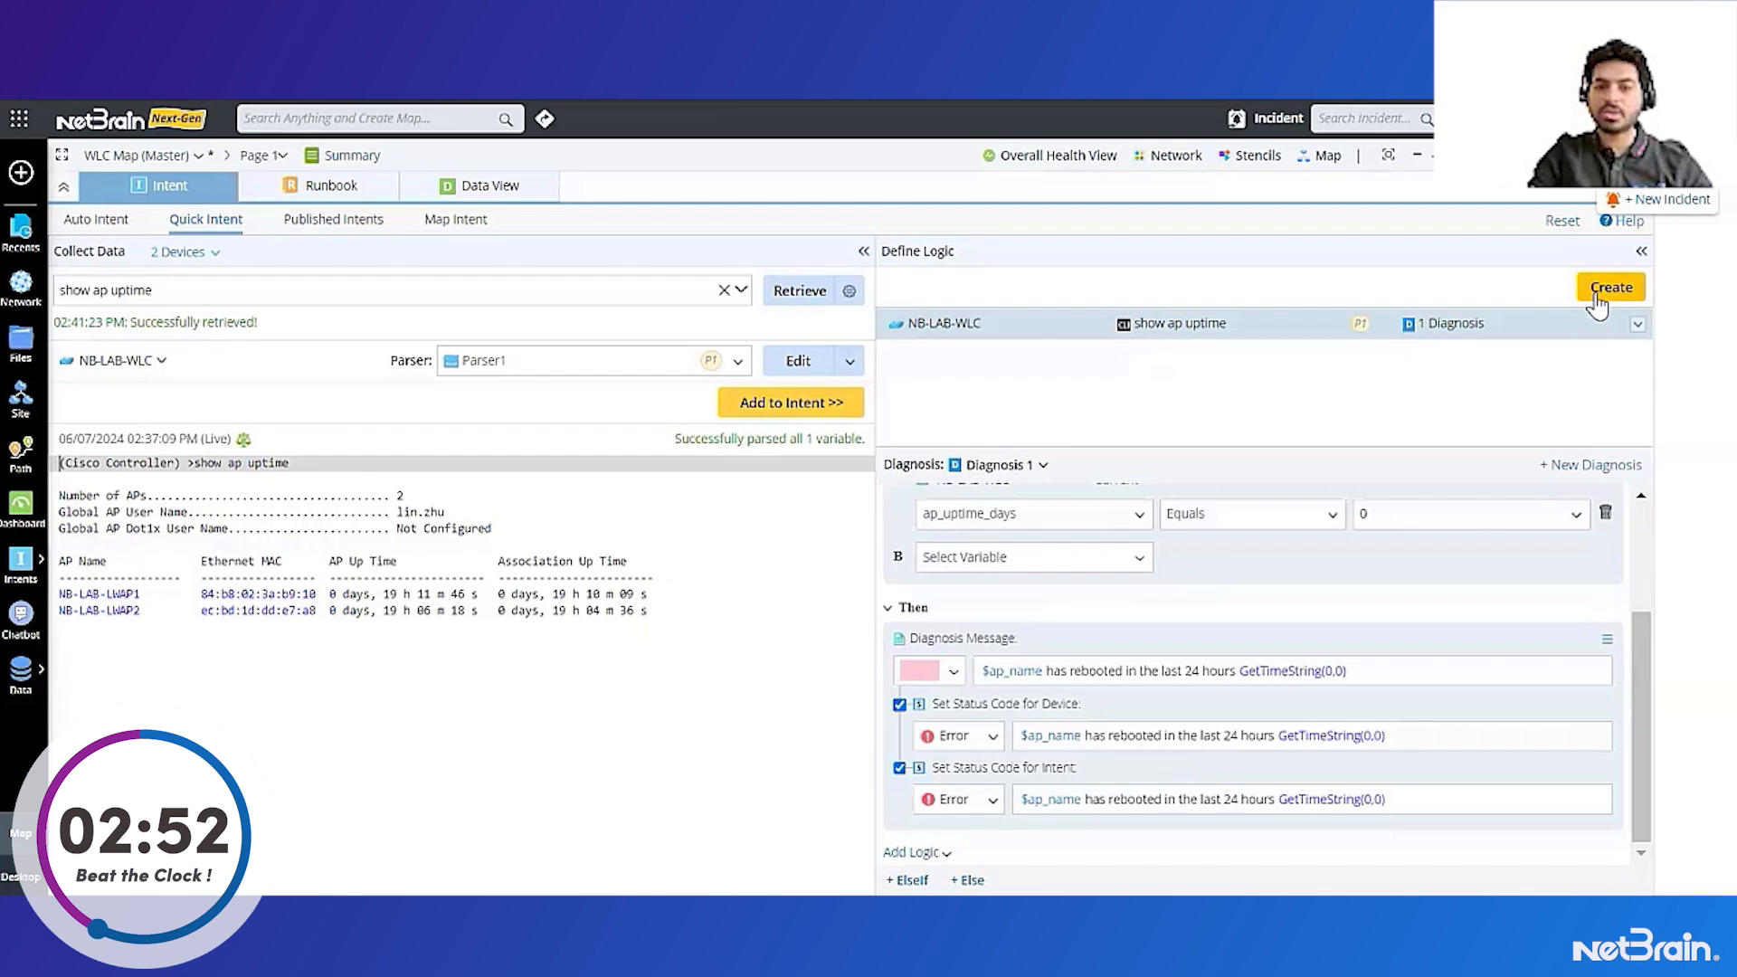
- Duplicate the NB-LAB-WLC logic to WLC5508-Netbrain-01 and run the created intent with live data
left_click(1638, 328)
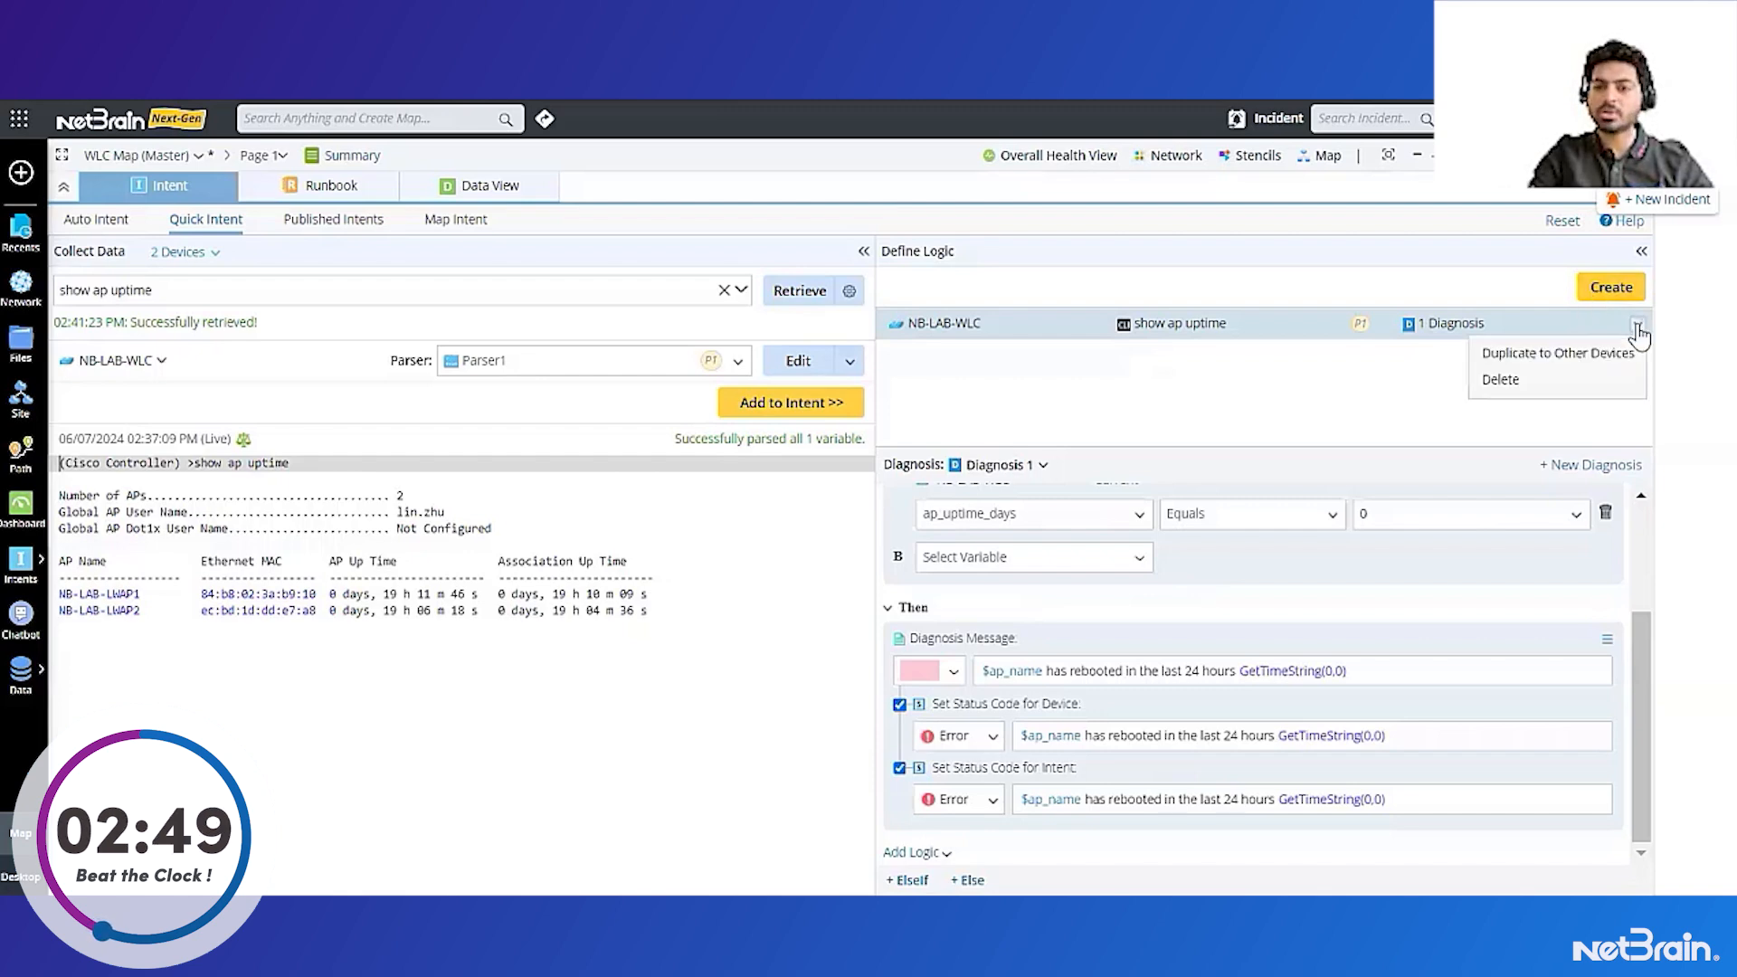
left_click(1568, 355)
left_click(675, 283)
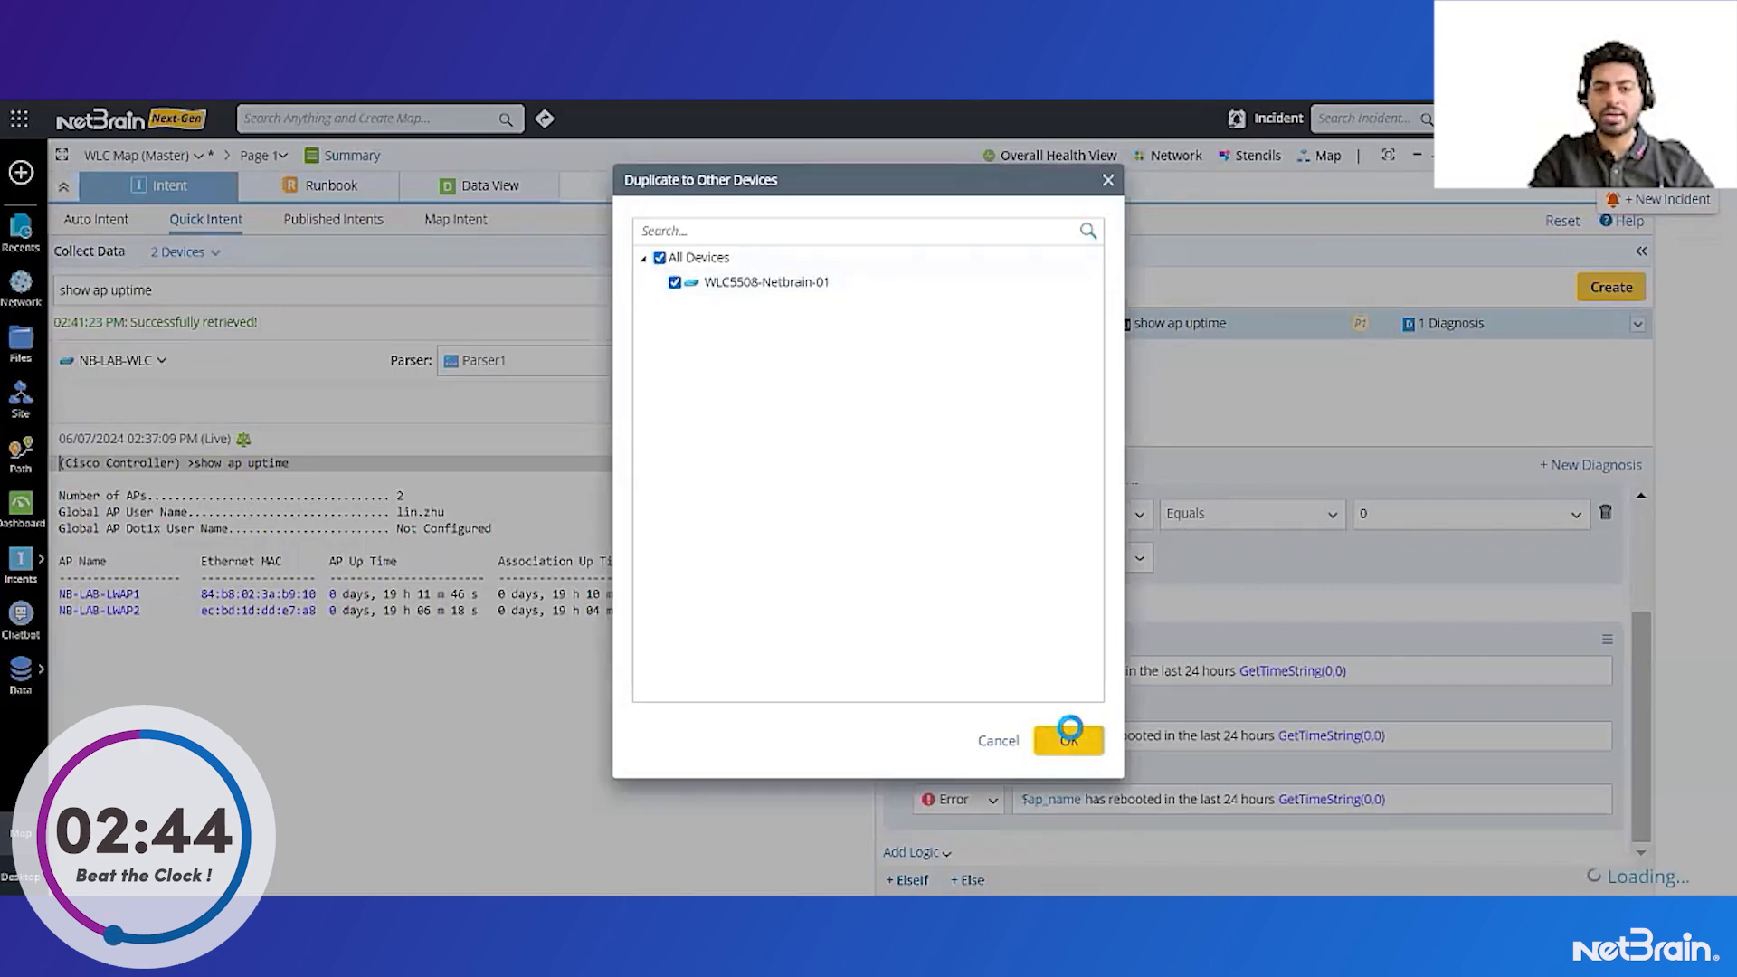
left_click(1069, 735)
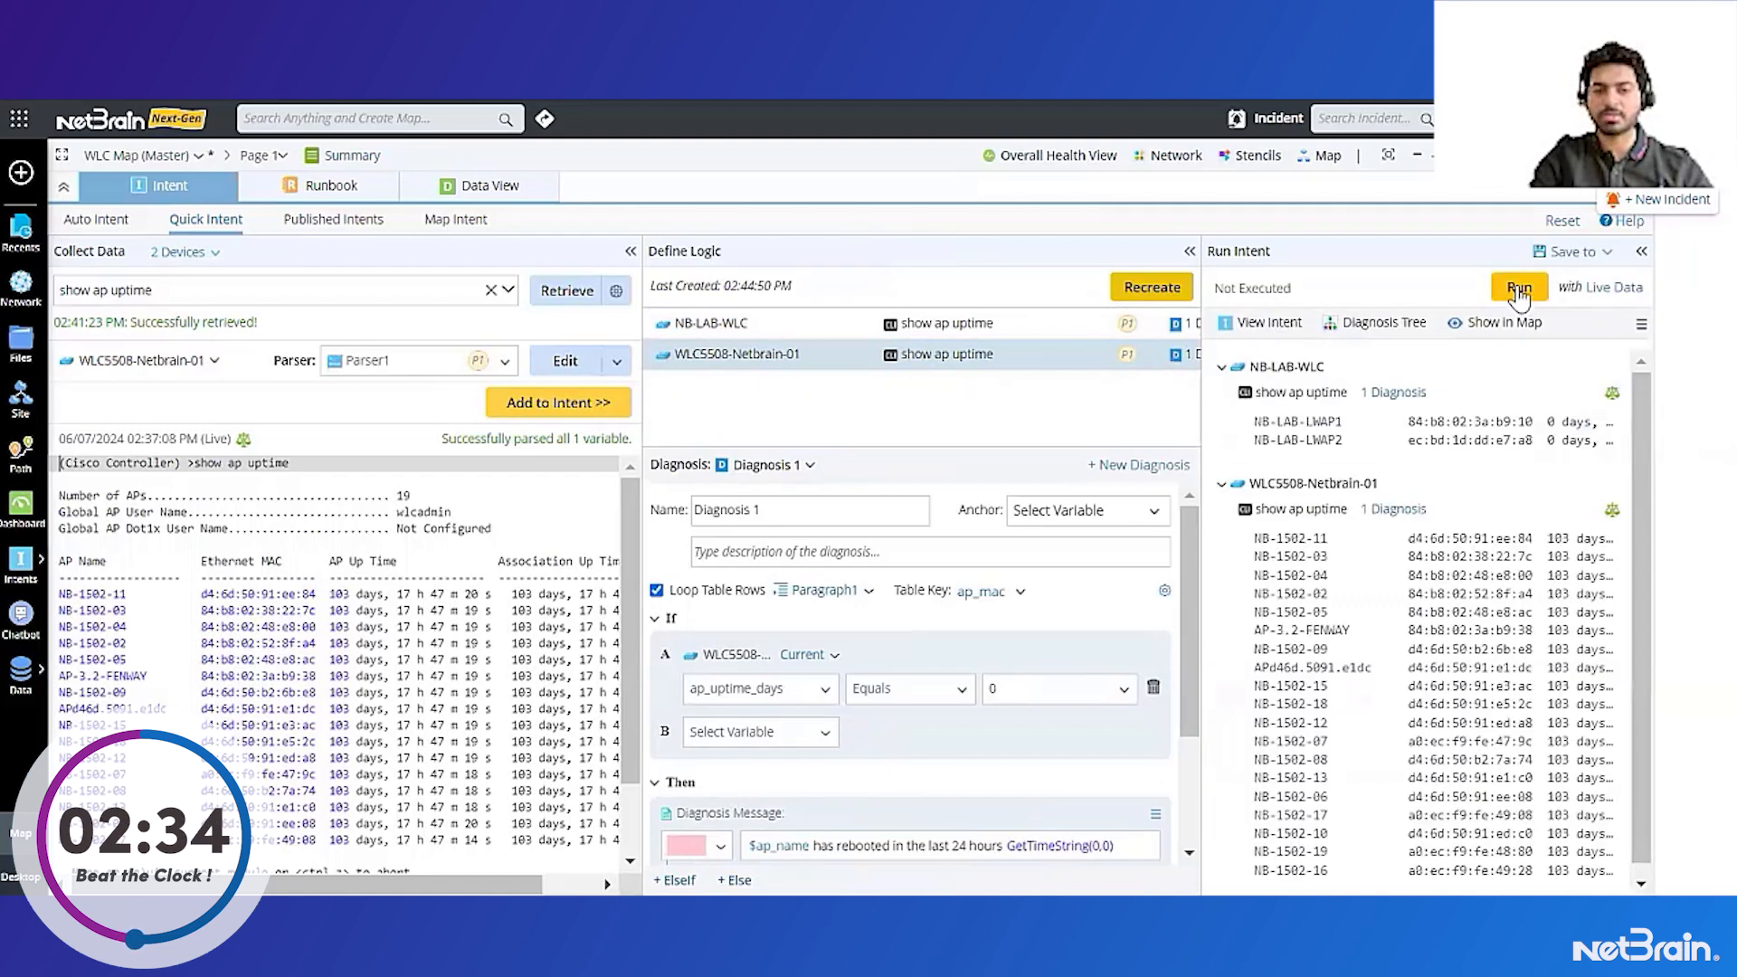
left_click(1519, 289)
- Examine the NB-LAB-LWAP1 reboot alert on the map, including its diagnosis details and original "show ap uptime" text
left_click_drag(713, 500, 986, 442)
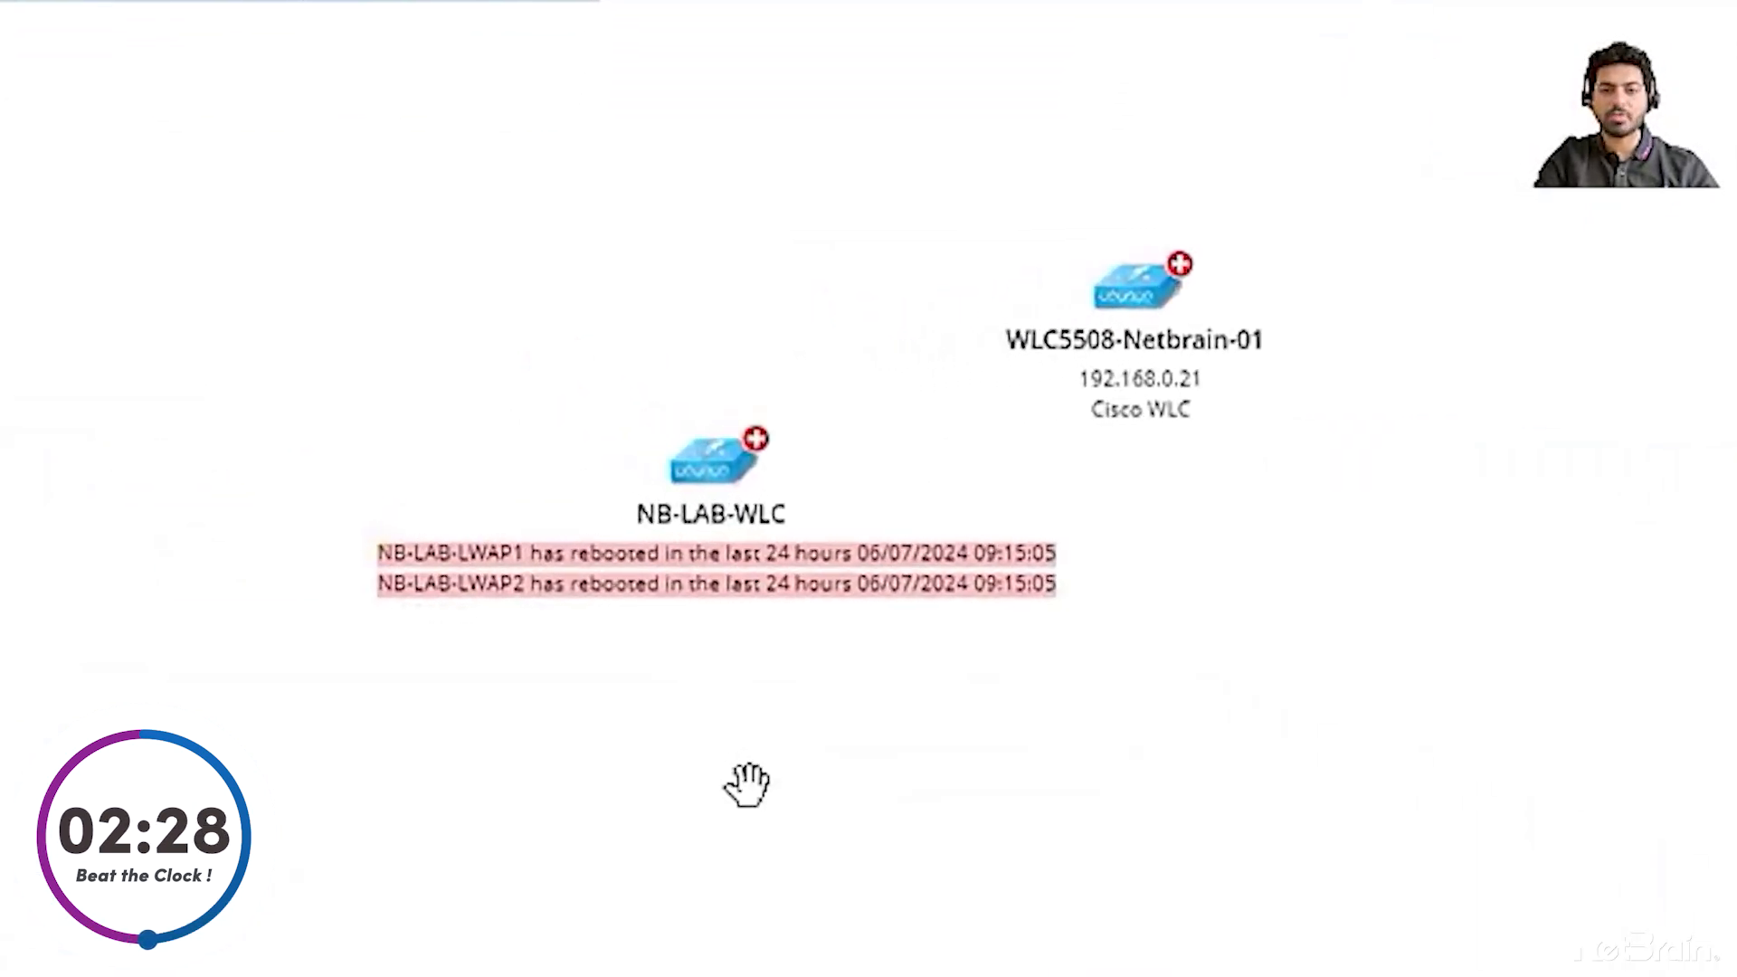
left_click(735, 570)
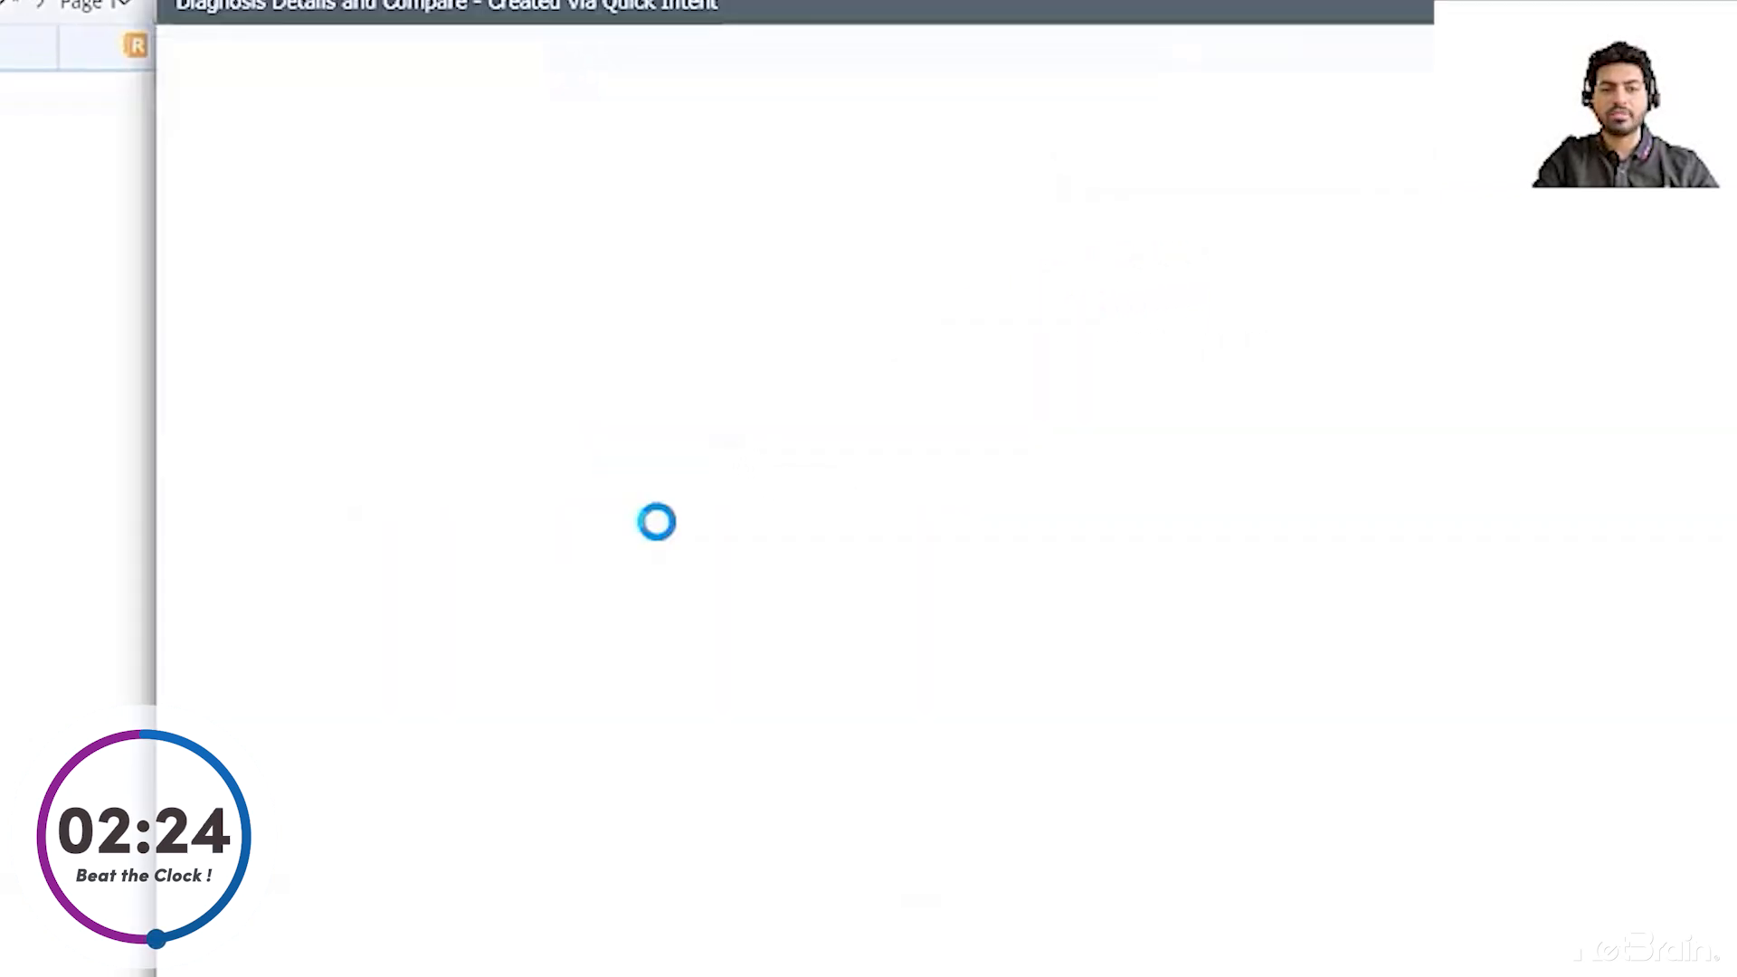
left_click(669, 543)
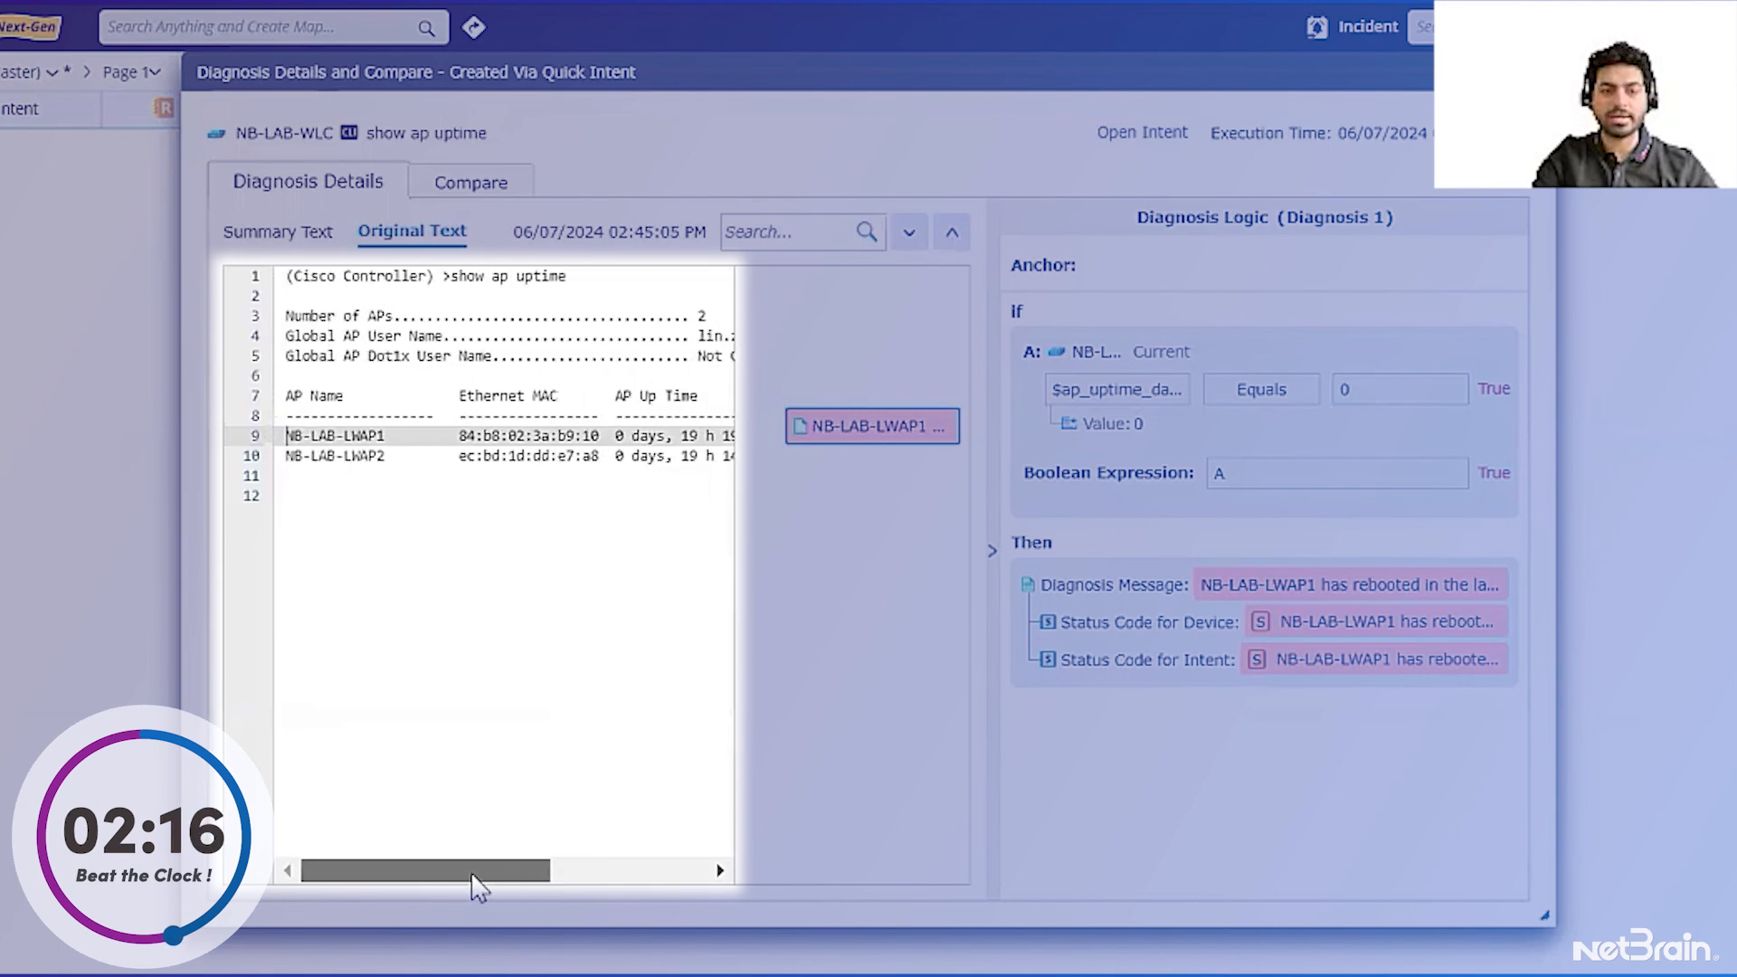
left_click_drag(485, 884, 514, 880)
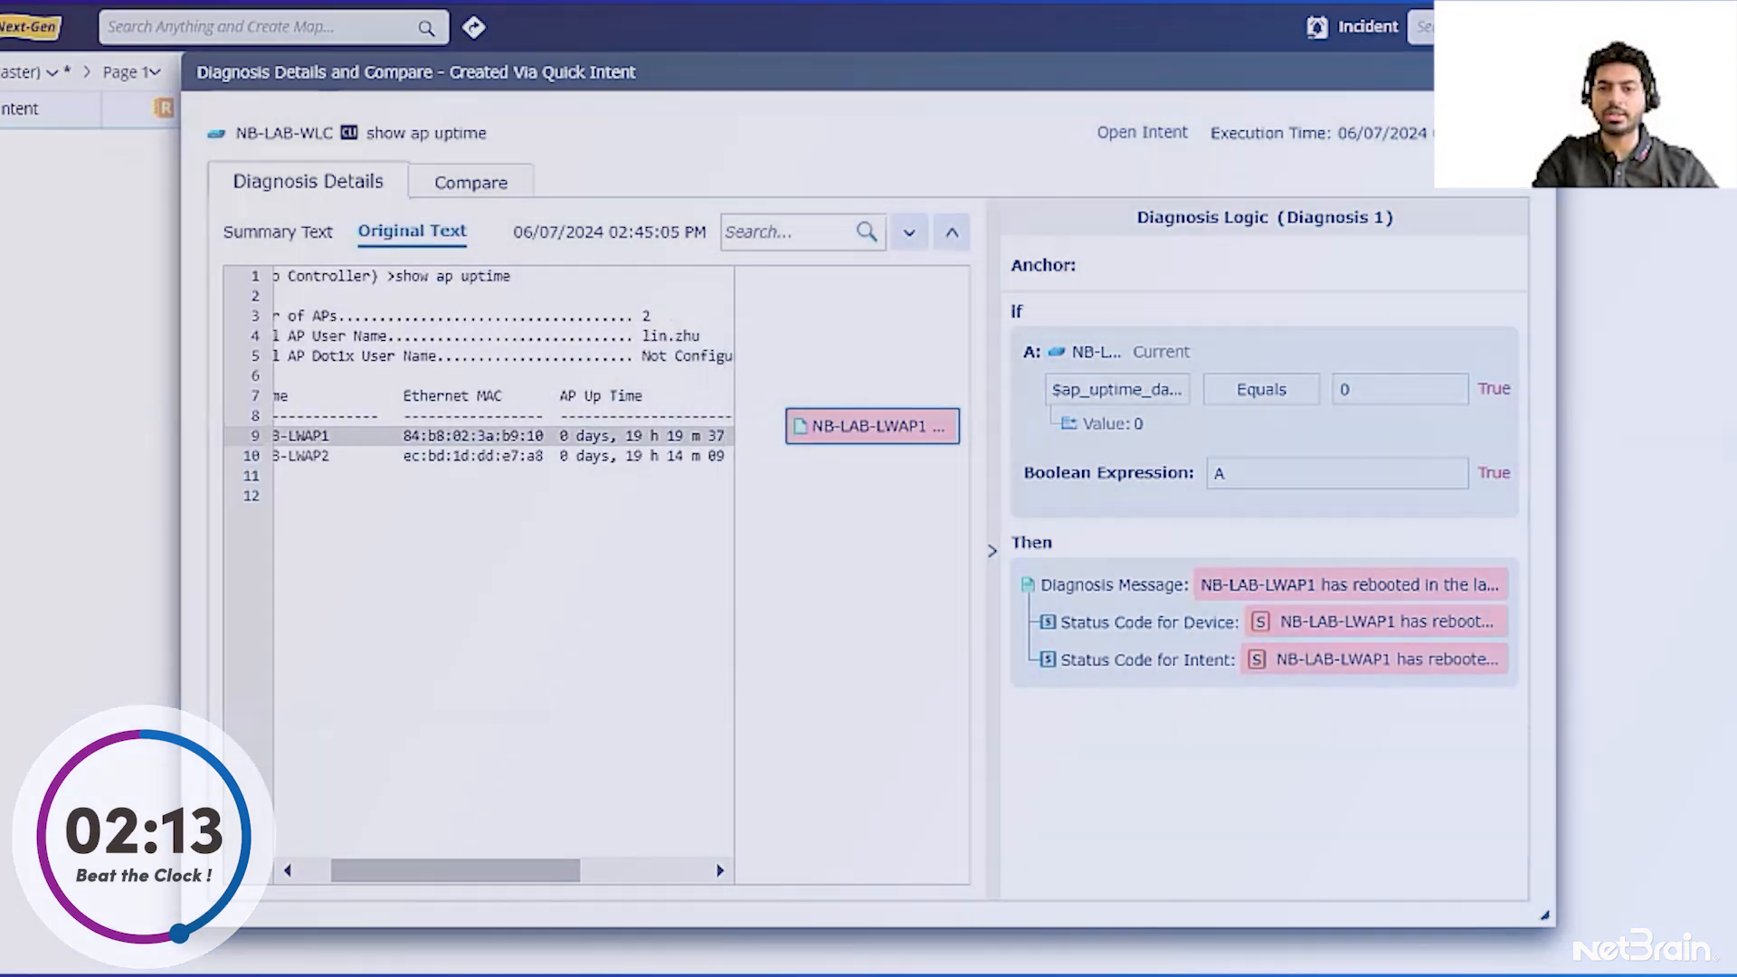
left_click(1533, 72)
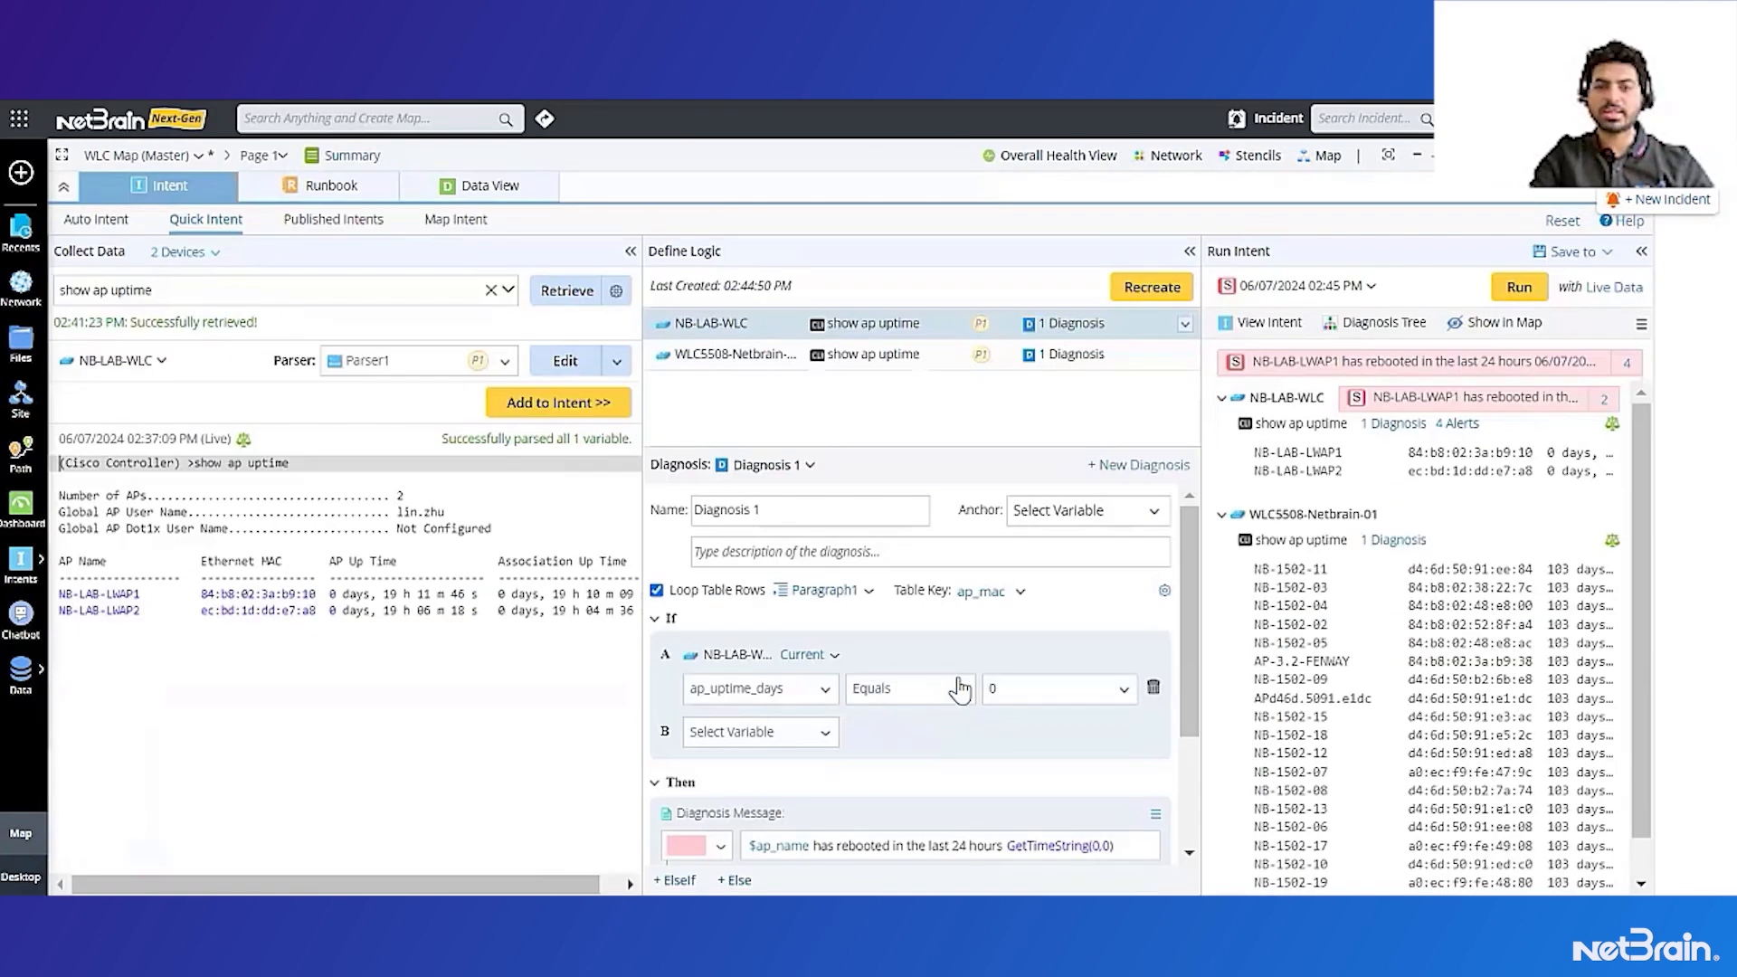
- Add Send Email logic to NB-LAB-WLC's Diagnosis 1, enter the recipient's email address and include the intent link
scroll(946, 689, "down", 2)
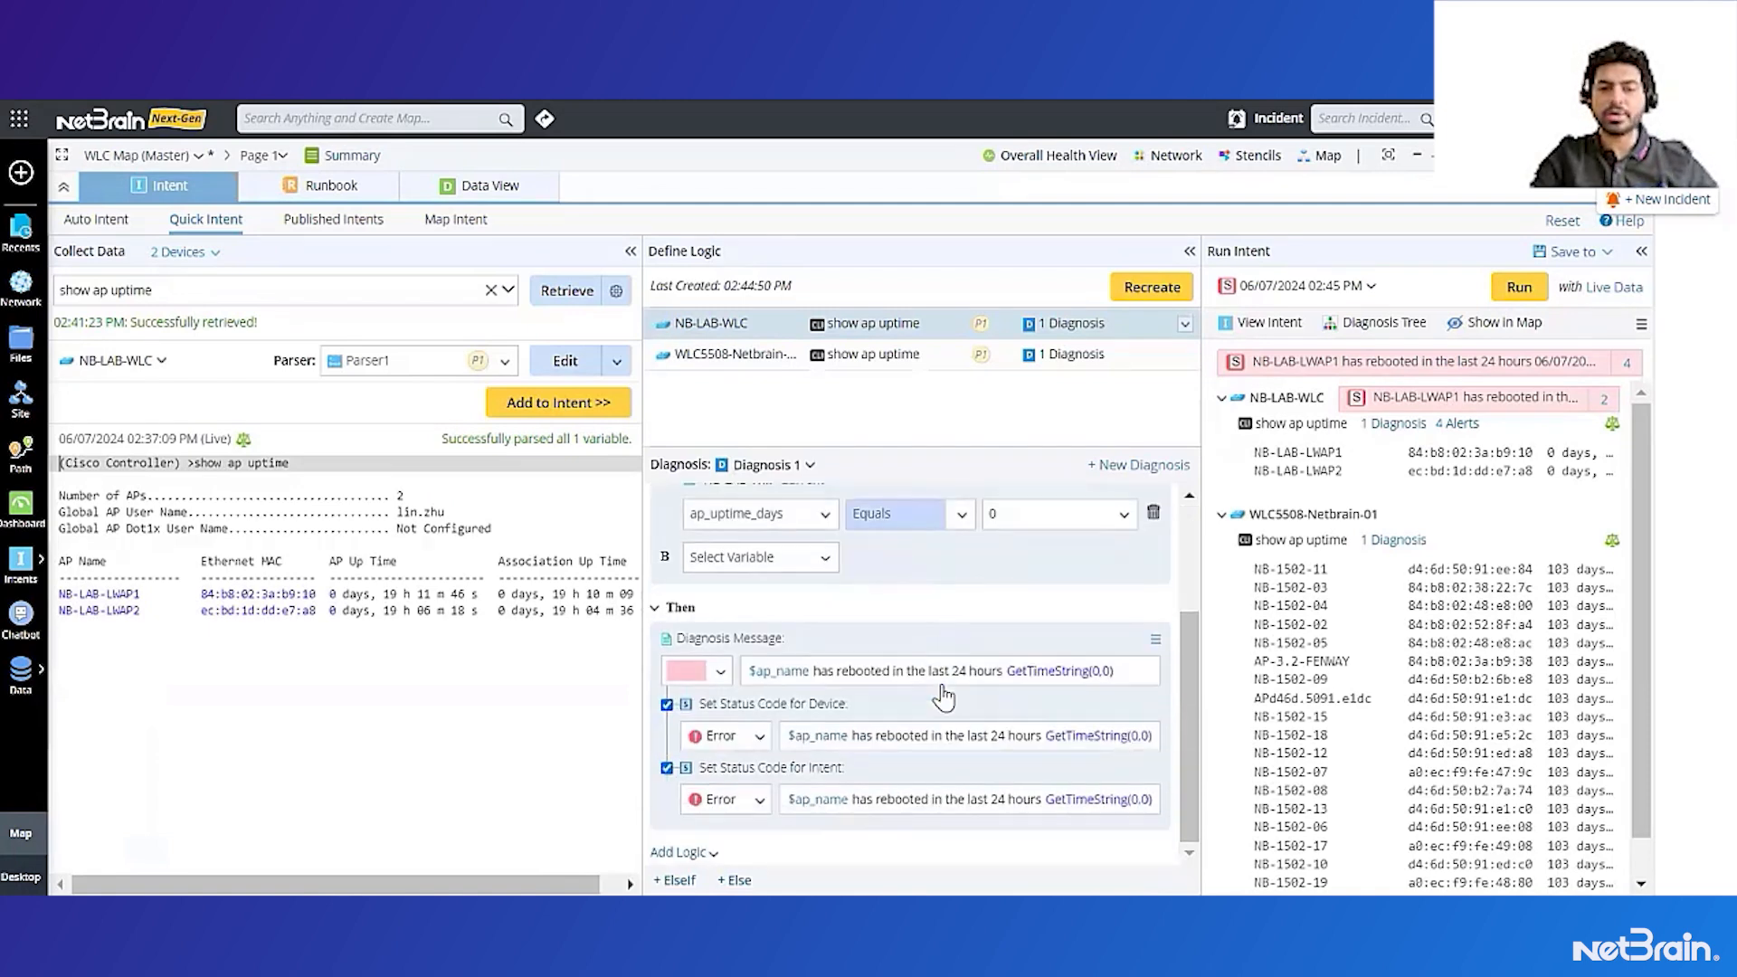
left_click(683, 854)
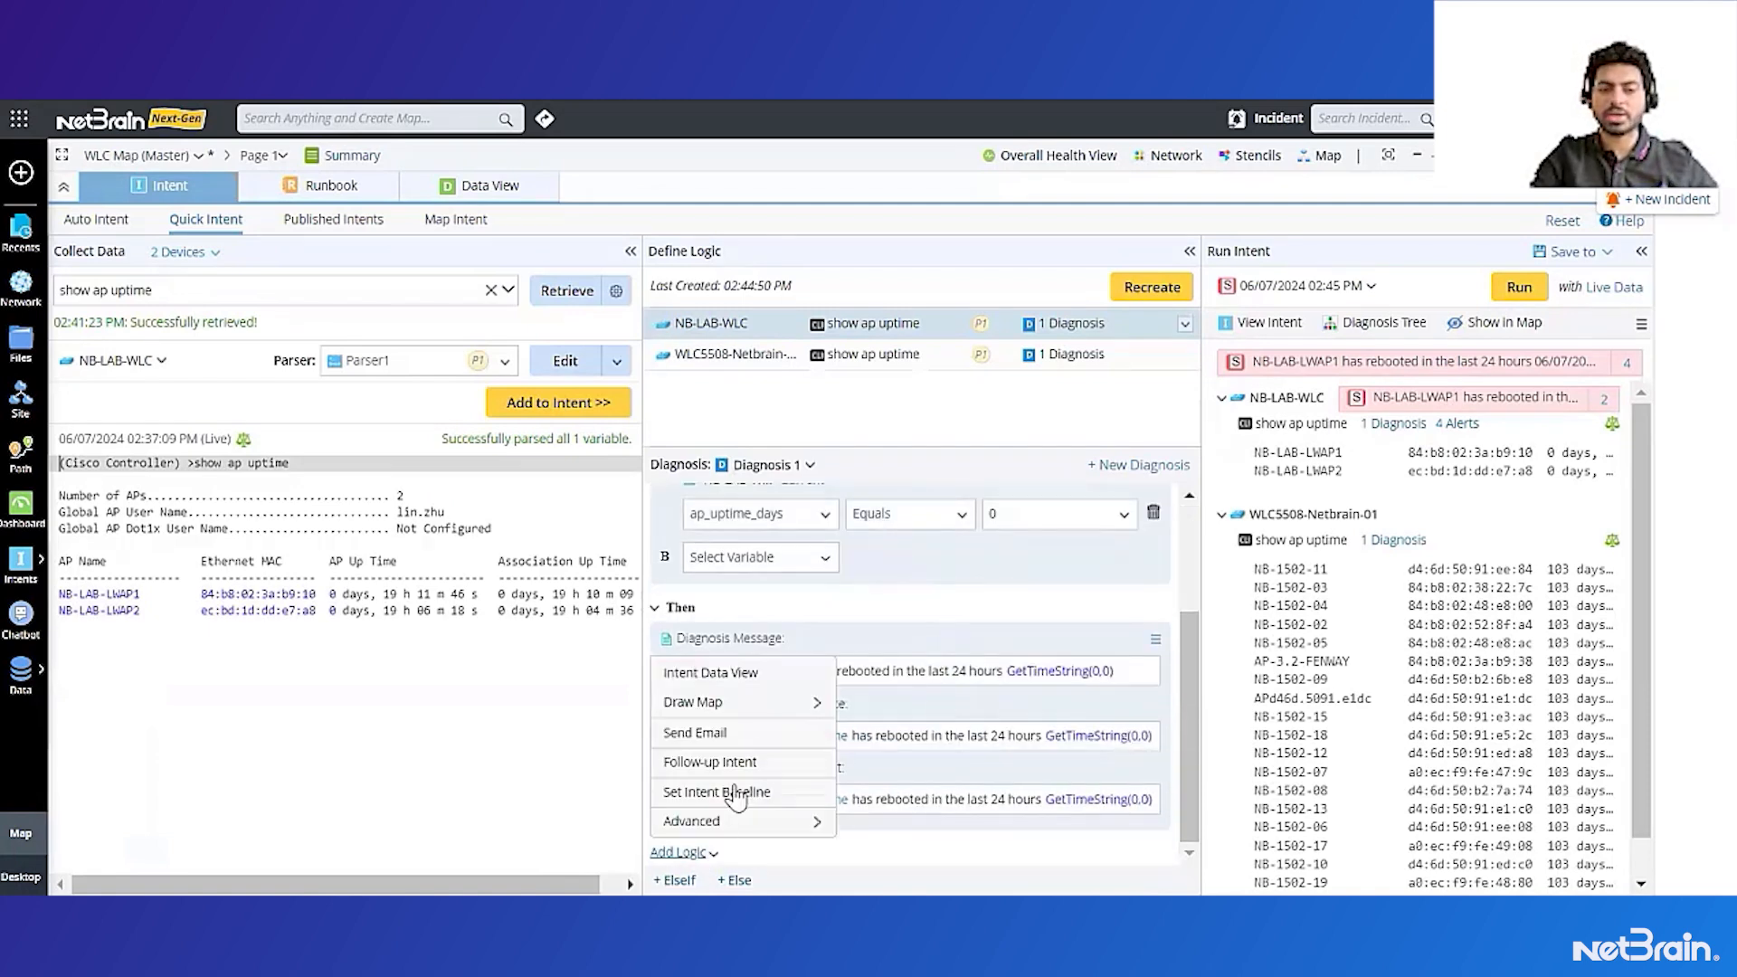
left_click(740, 734)
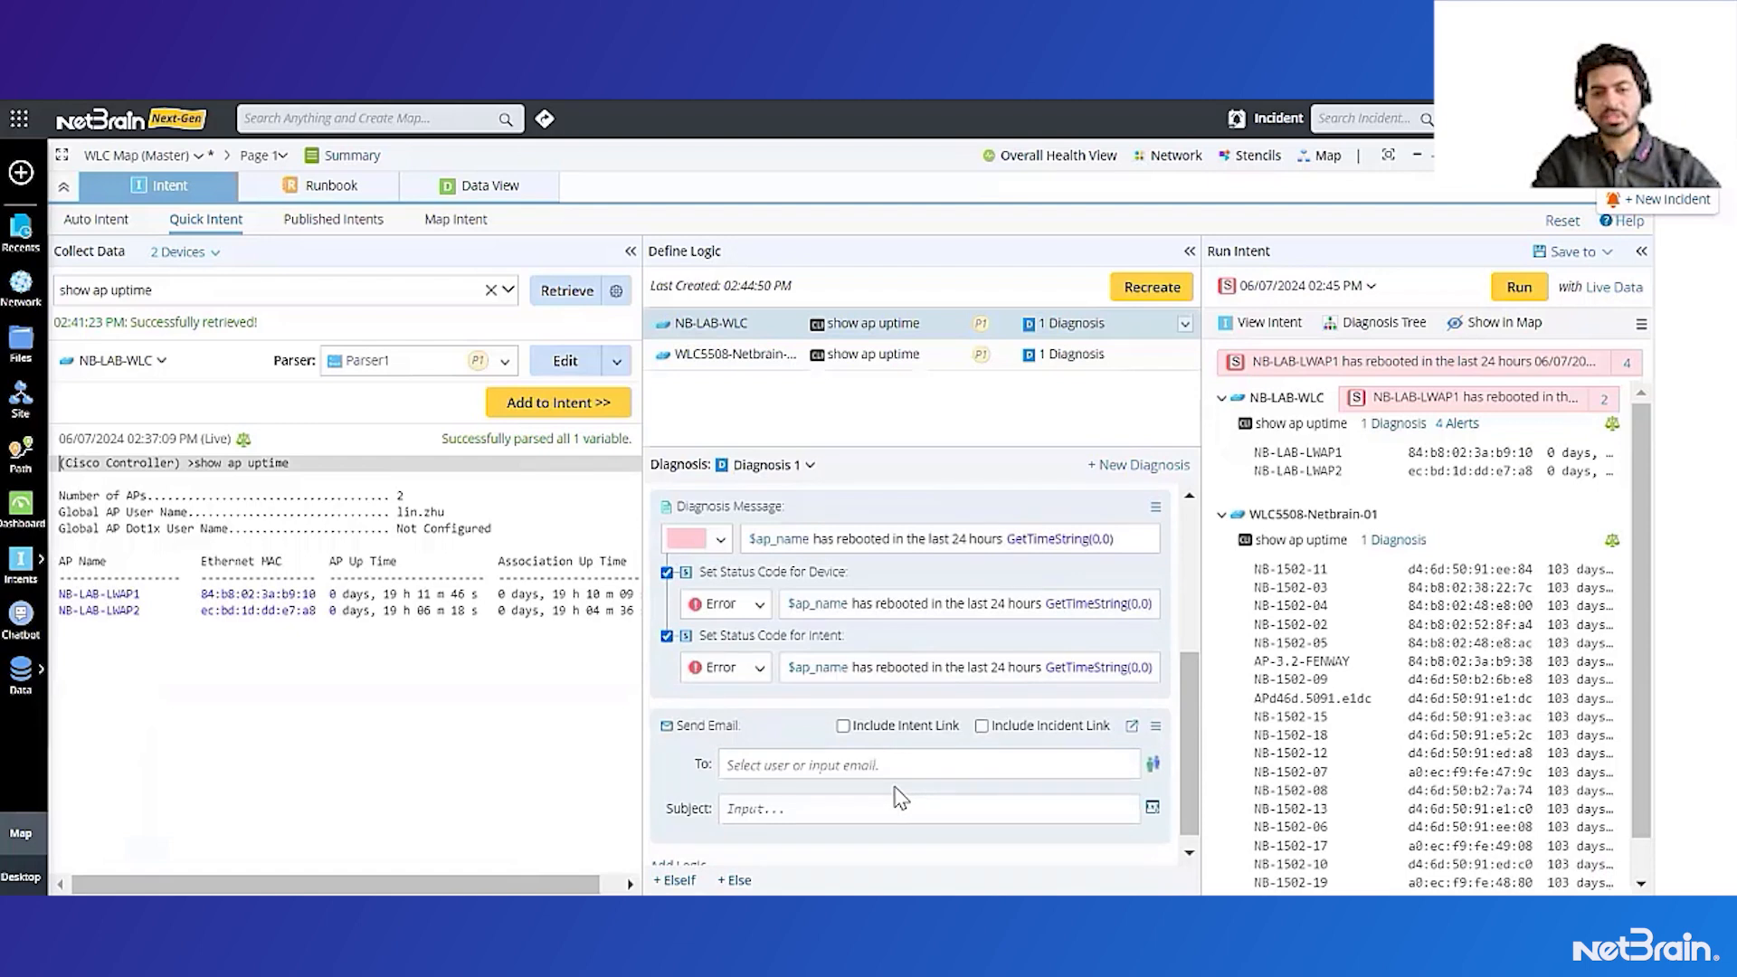
left_click(760, 769)
type("sahi")
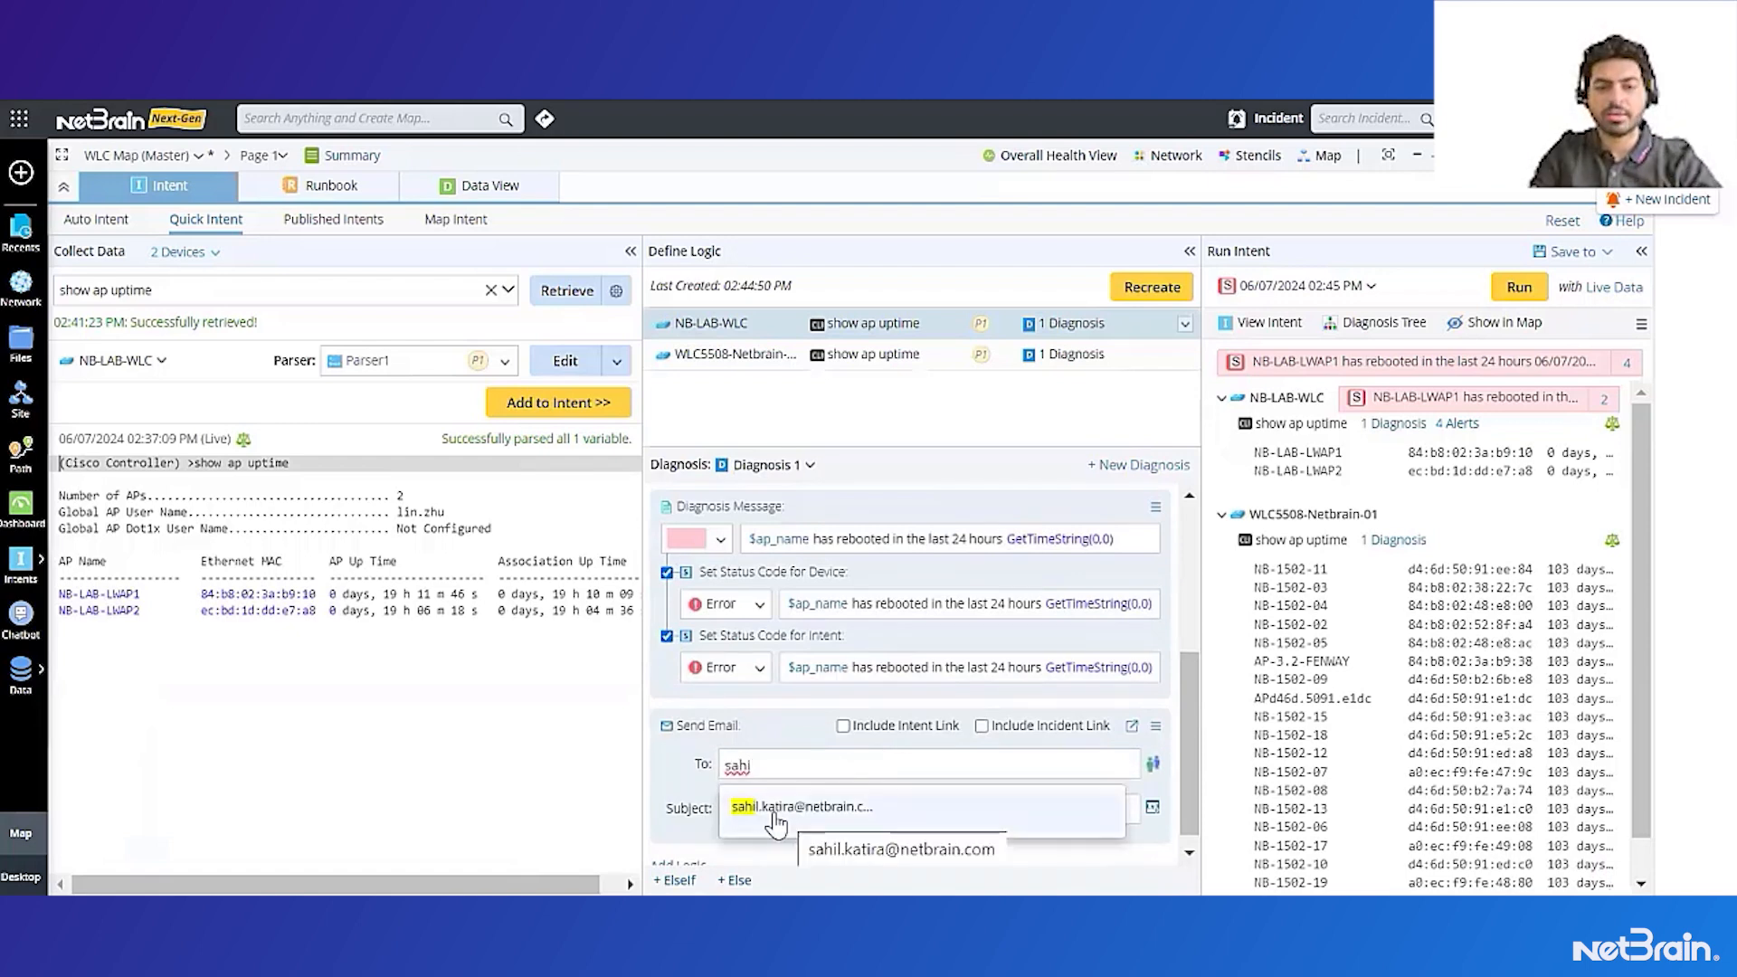
left_click(775, 814)
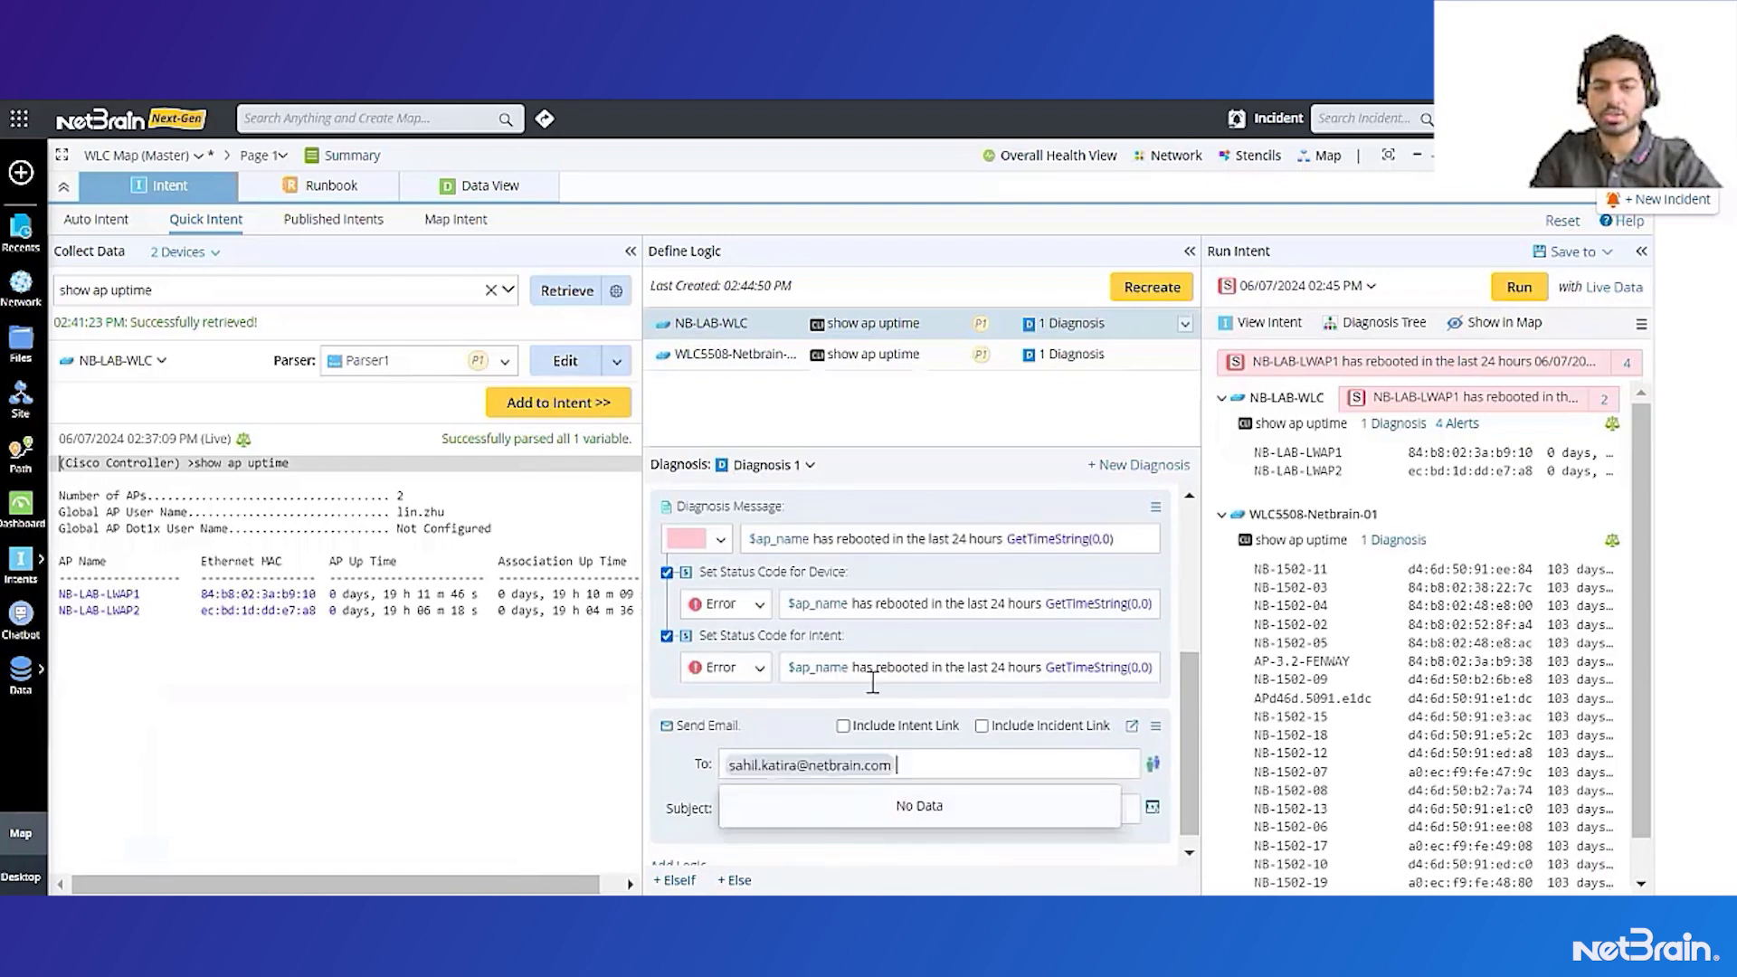
left_click(843, 726)
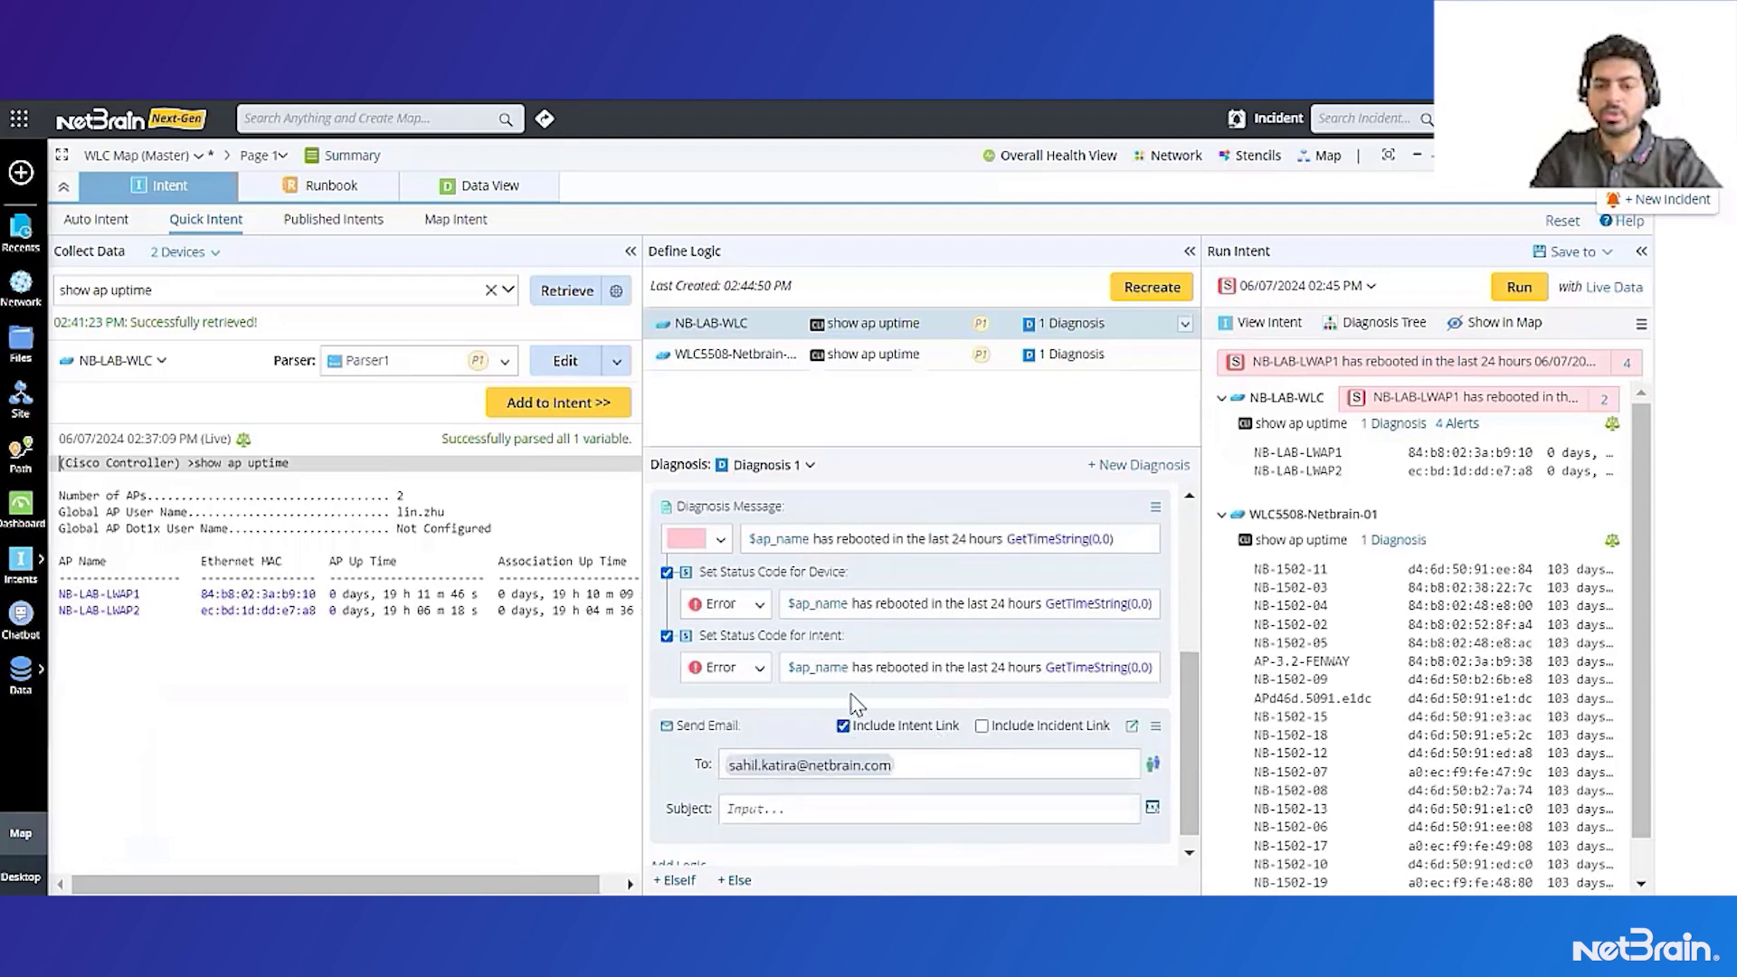
- Set the email subject to "$this_device has an AP reboot", linking the this_device variable
left_click(851, 810)
type("AP")
key("BackSpace")
key("BackSpace")
type("$")
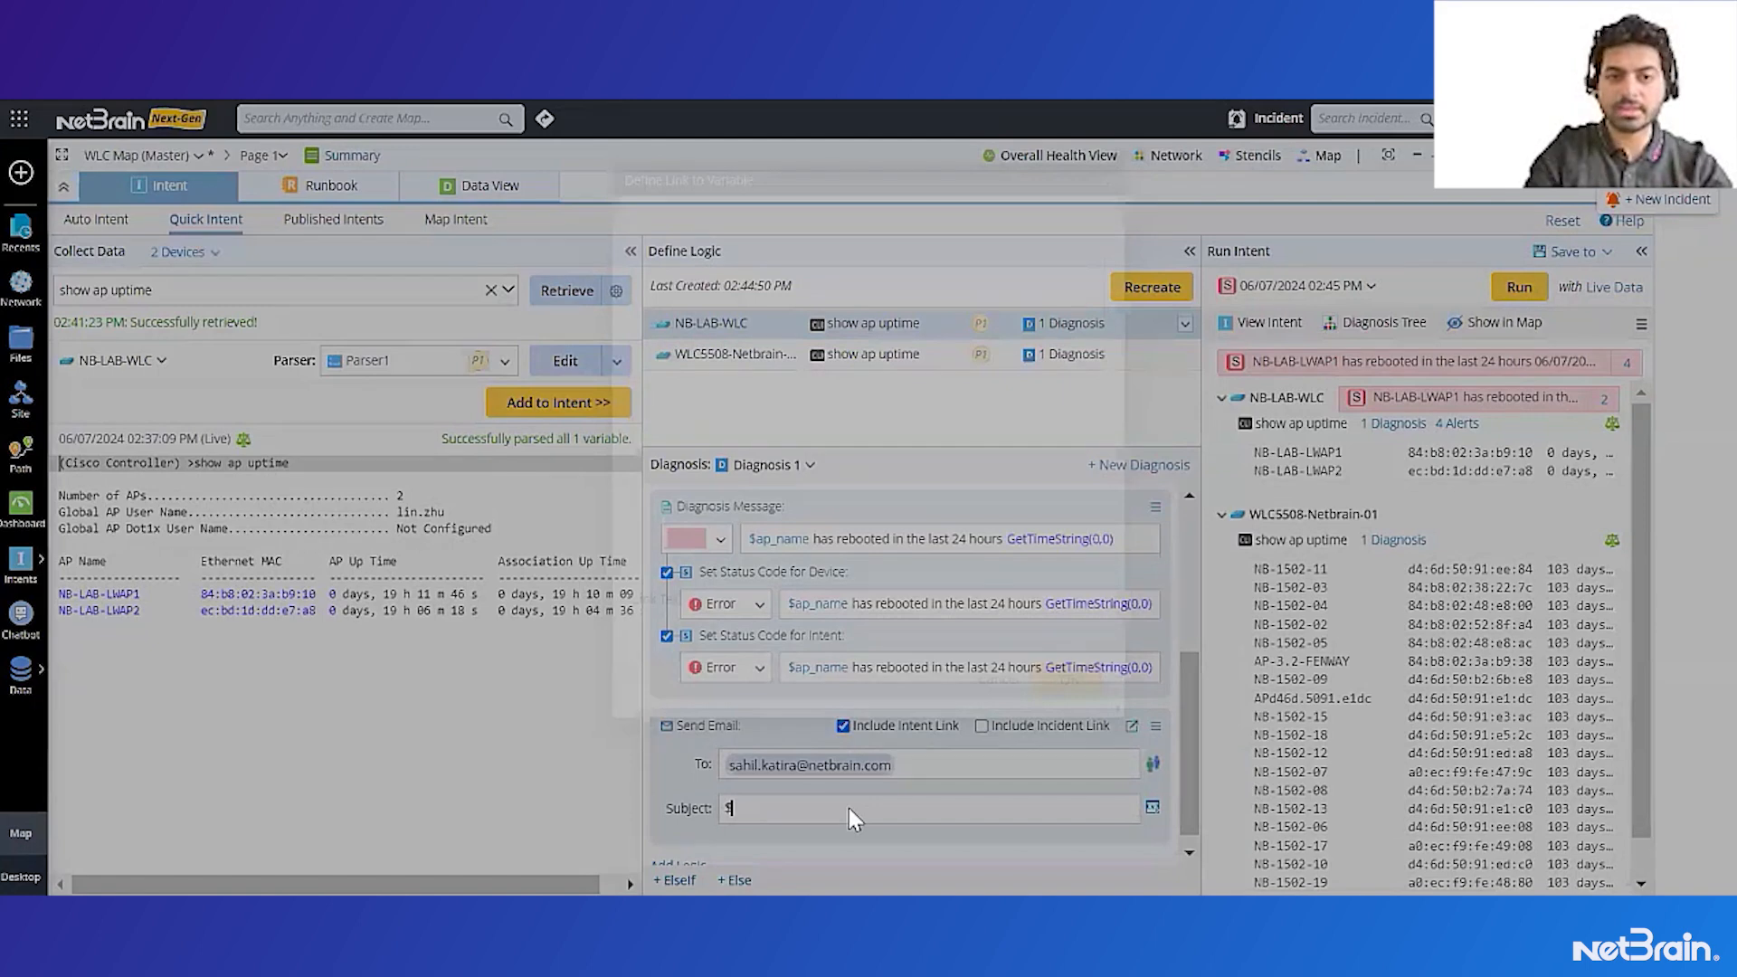
left_click(696, 337)
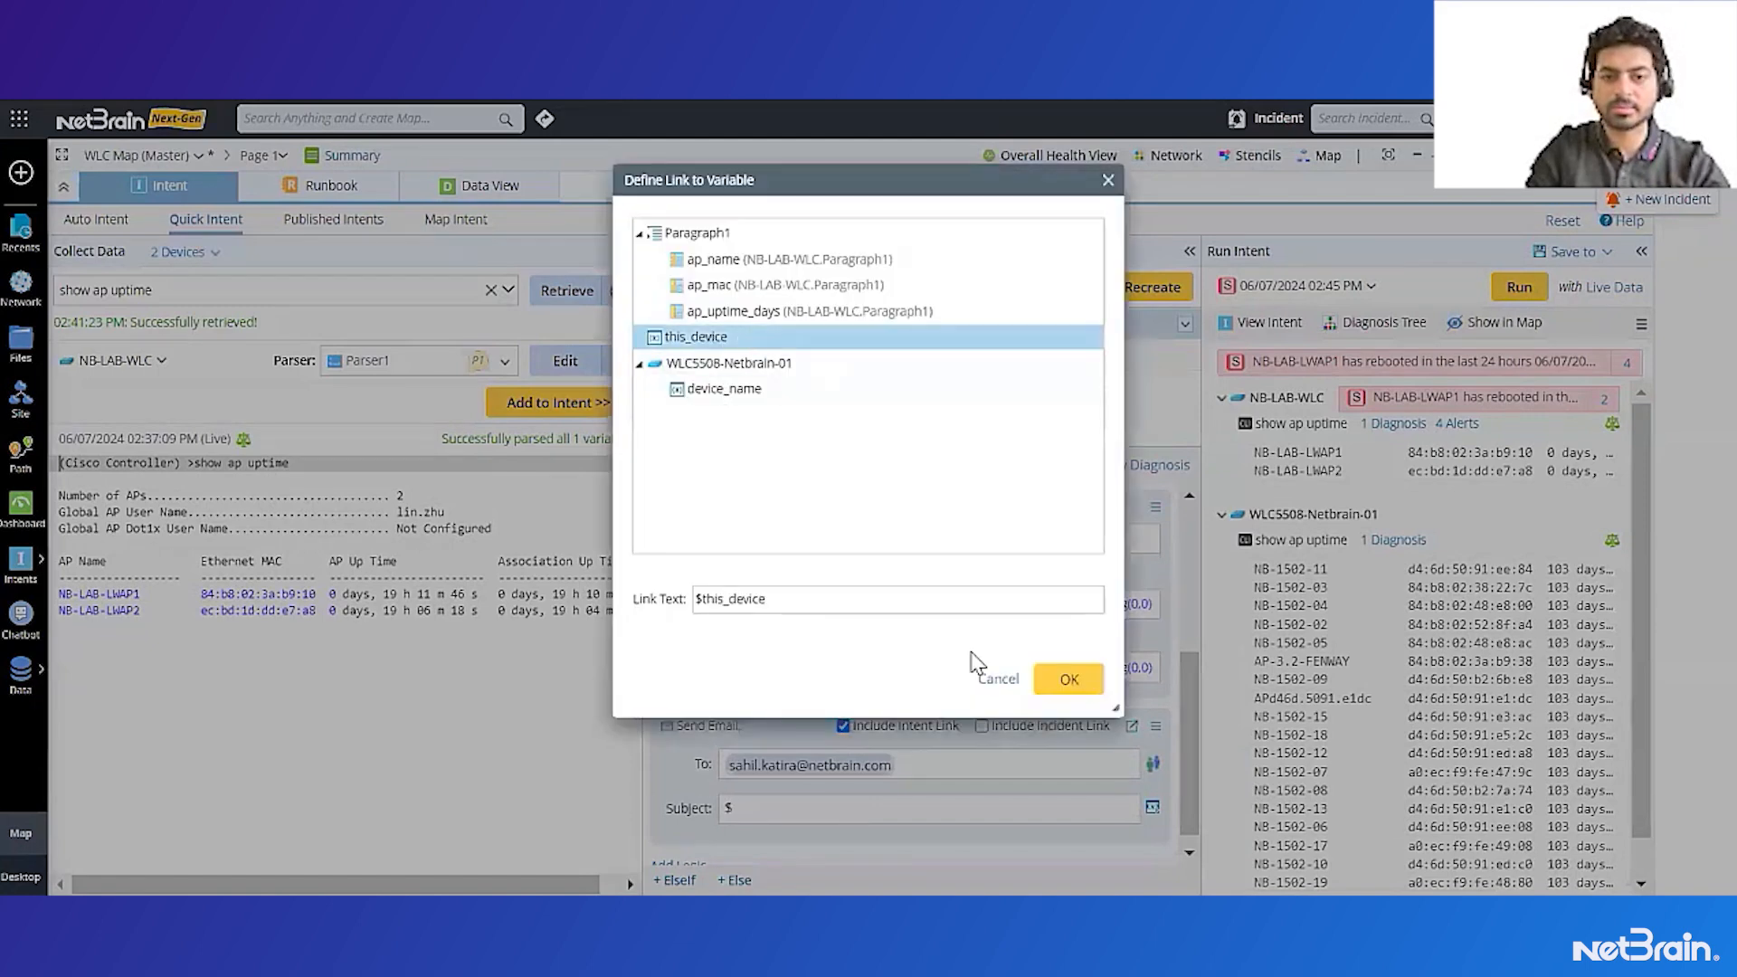
left_click(1068, 683)
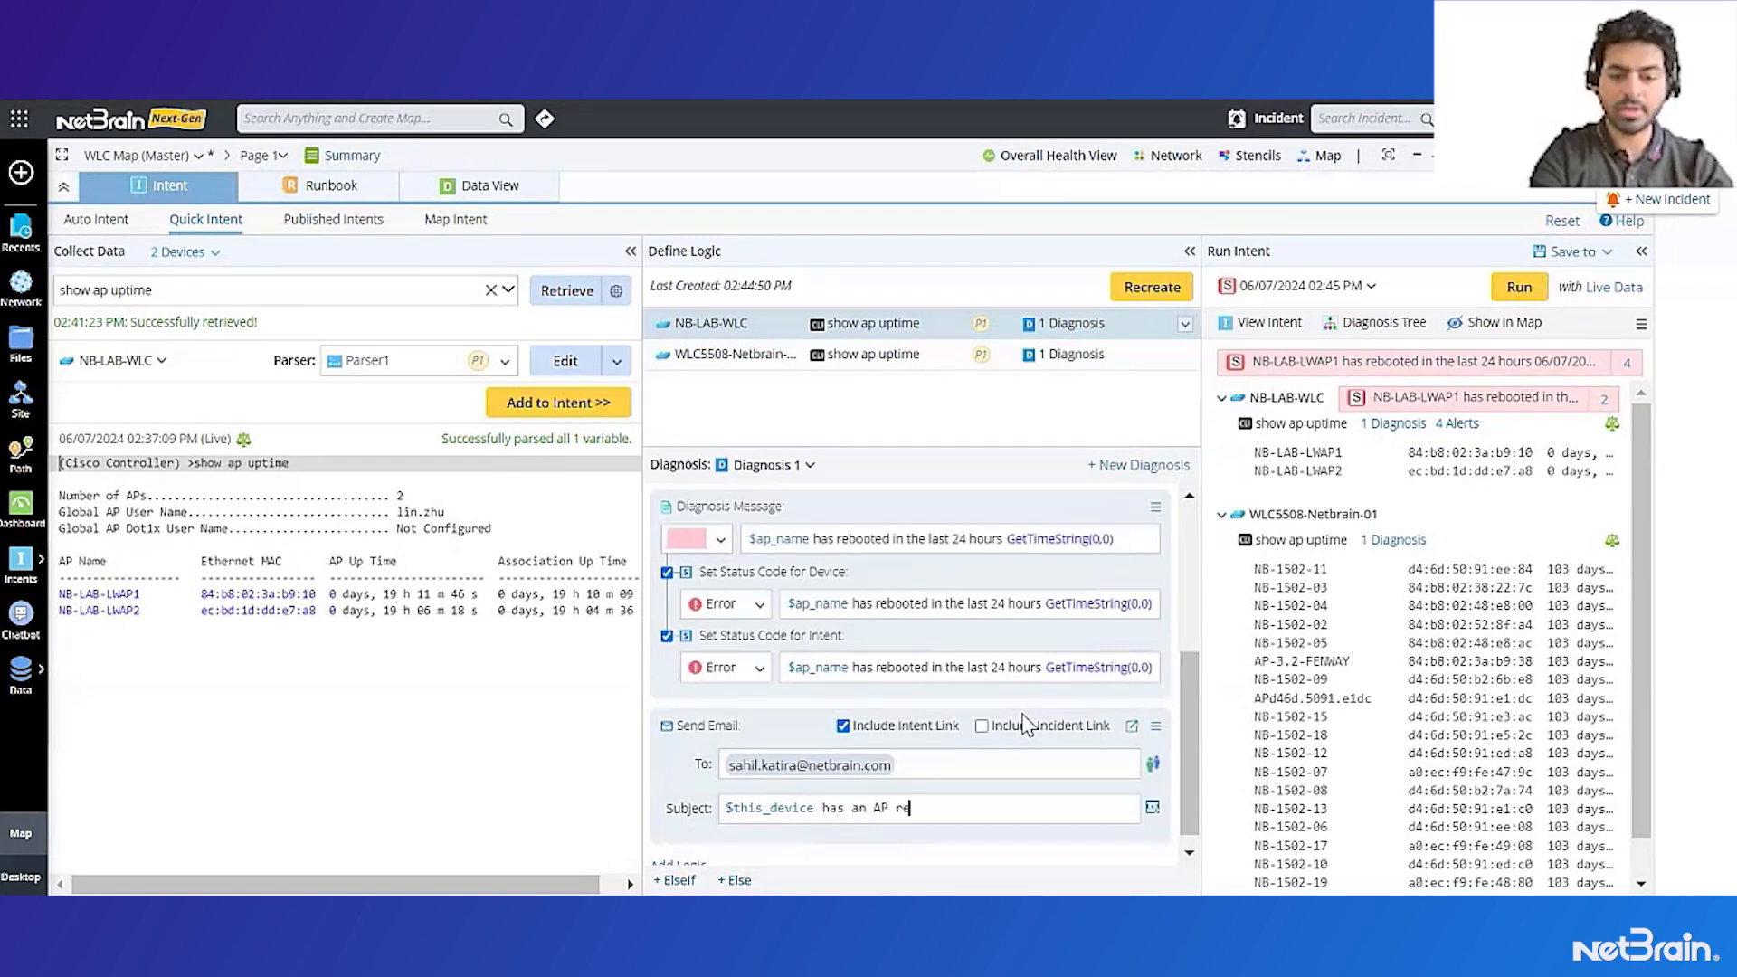
type("has an AP reboot")
- Duplicate the NB-LAB-WLC logic with its email notification to WLC5508-Netbrain-01
scroll(1025, 724, "down", 1)
left_click(1185, 324)
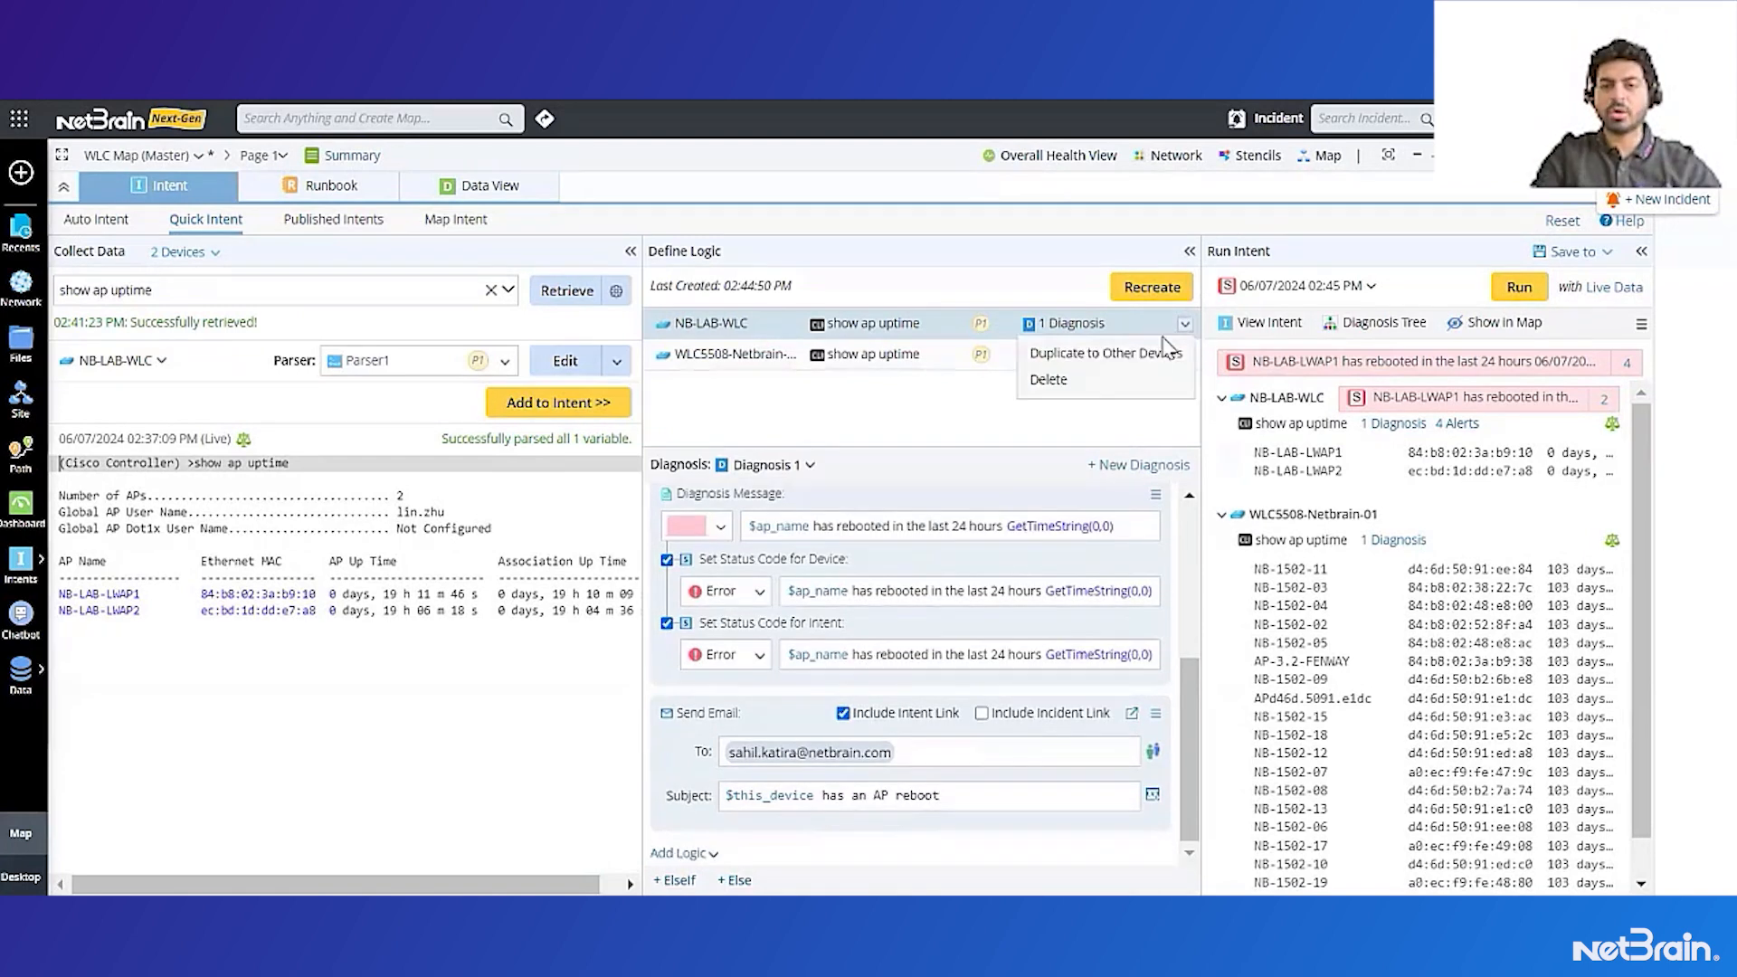
left_click(1127, 362)
left_click(675, 283)
left_click(1065, 740)
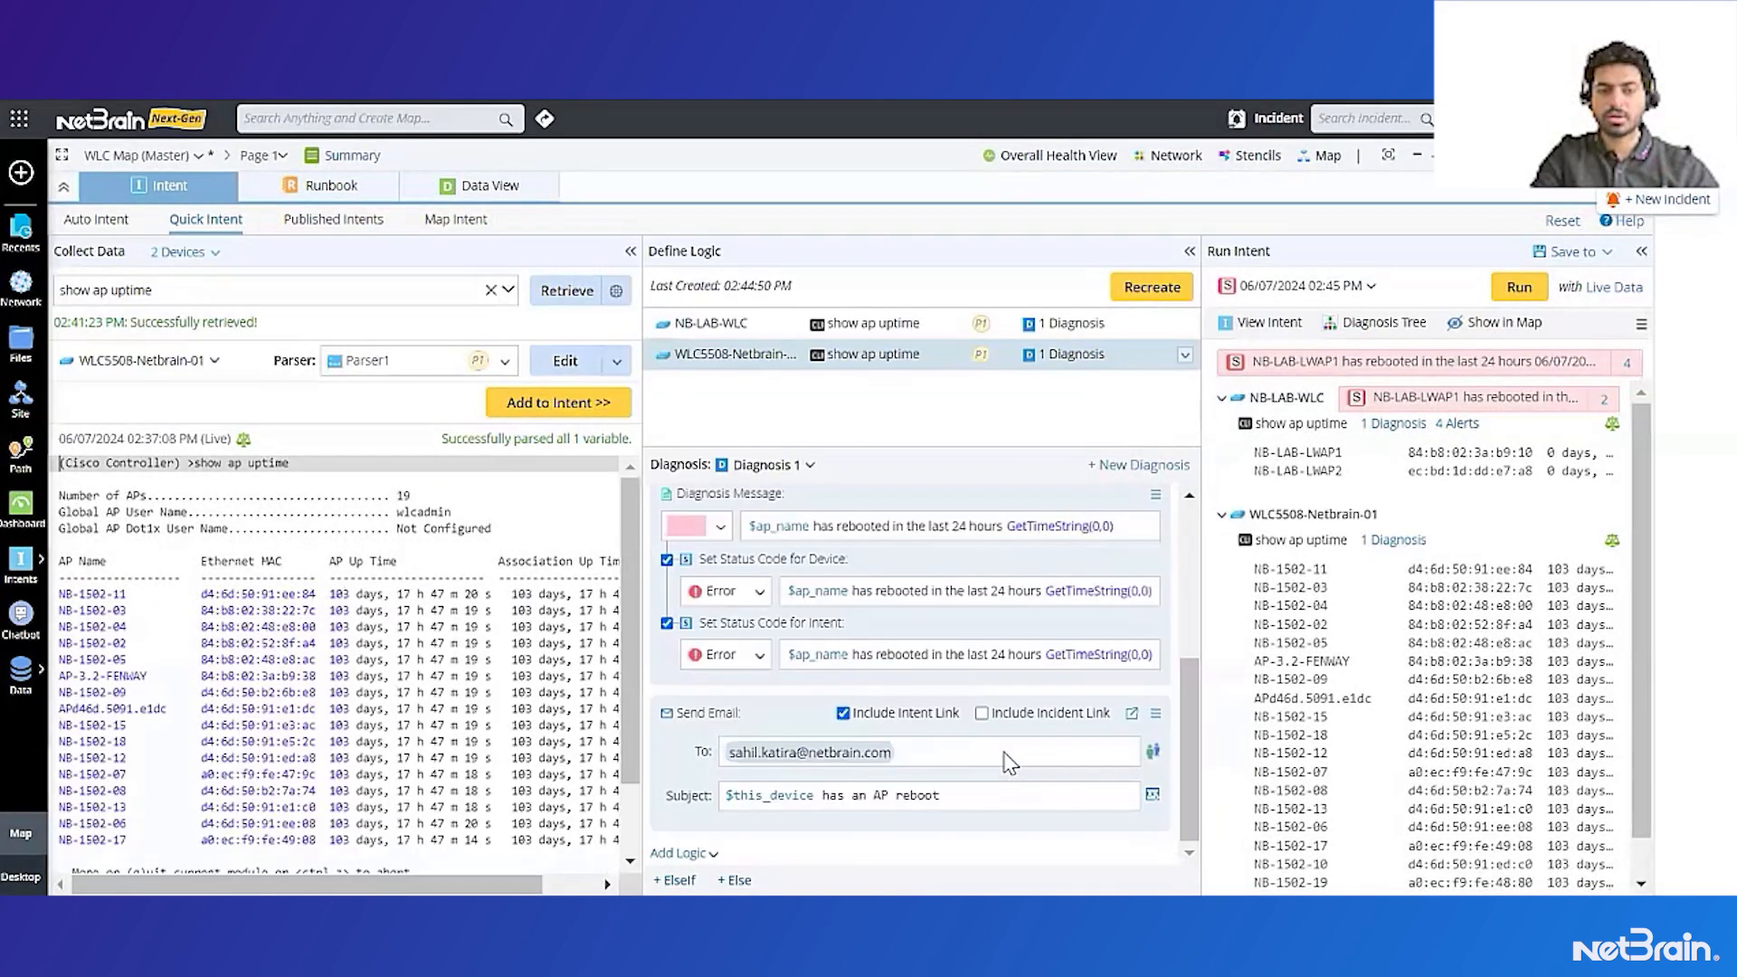
- Recreate the intent from the updated logic and run it with live data, agreeing to send the email after execution
scroll(1010, 763, "up", 4)
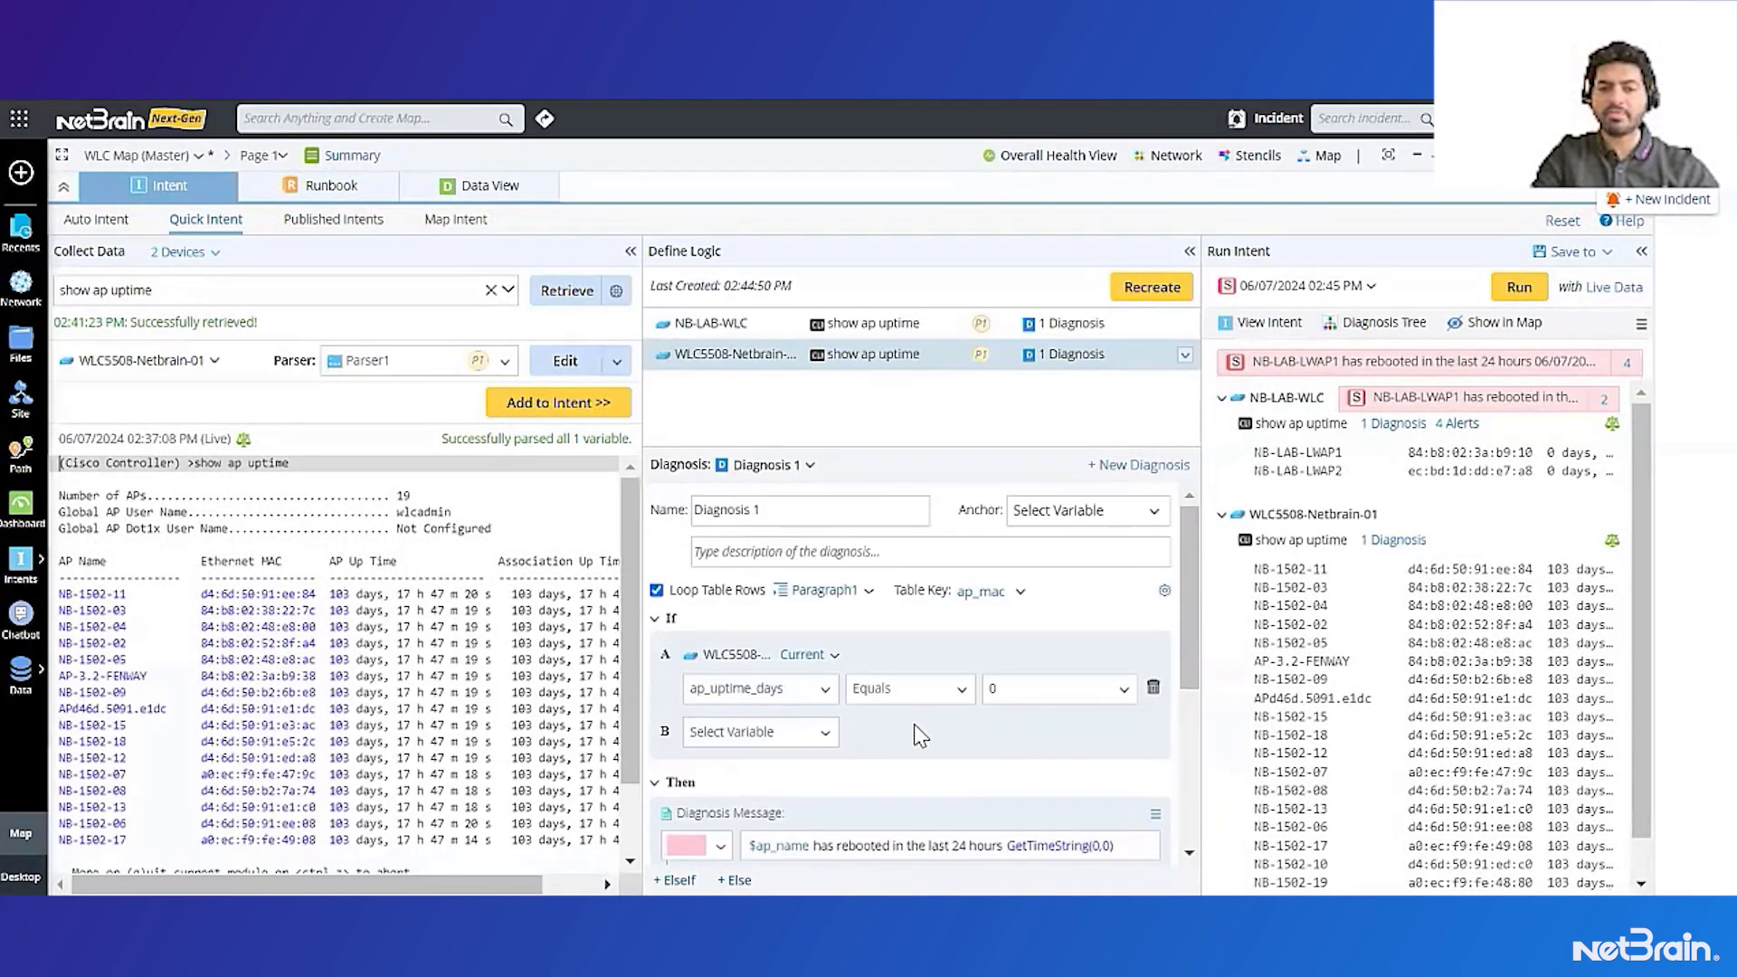
scroll(1161, 669, "down", 3)
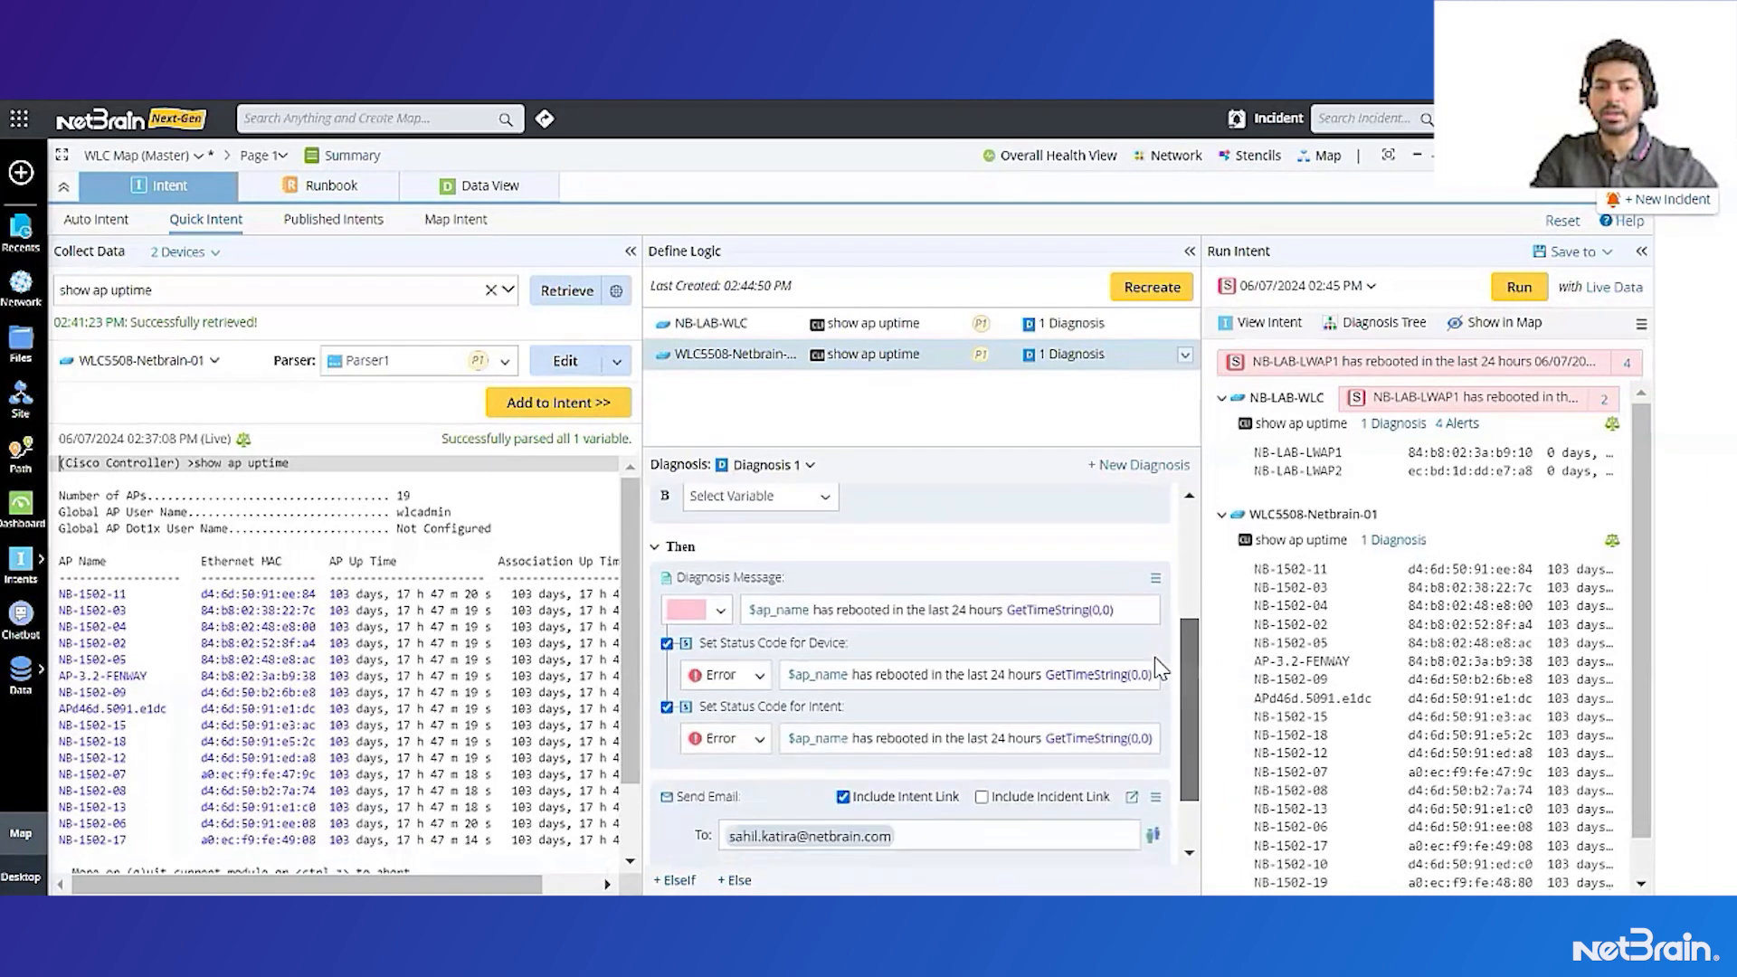
scroll(1159, 670, "down", 1)
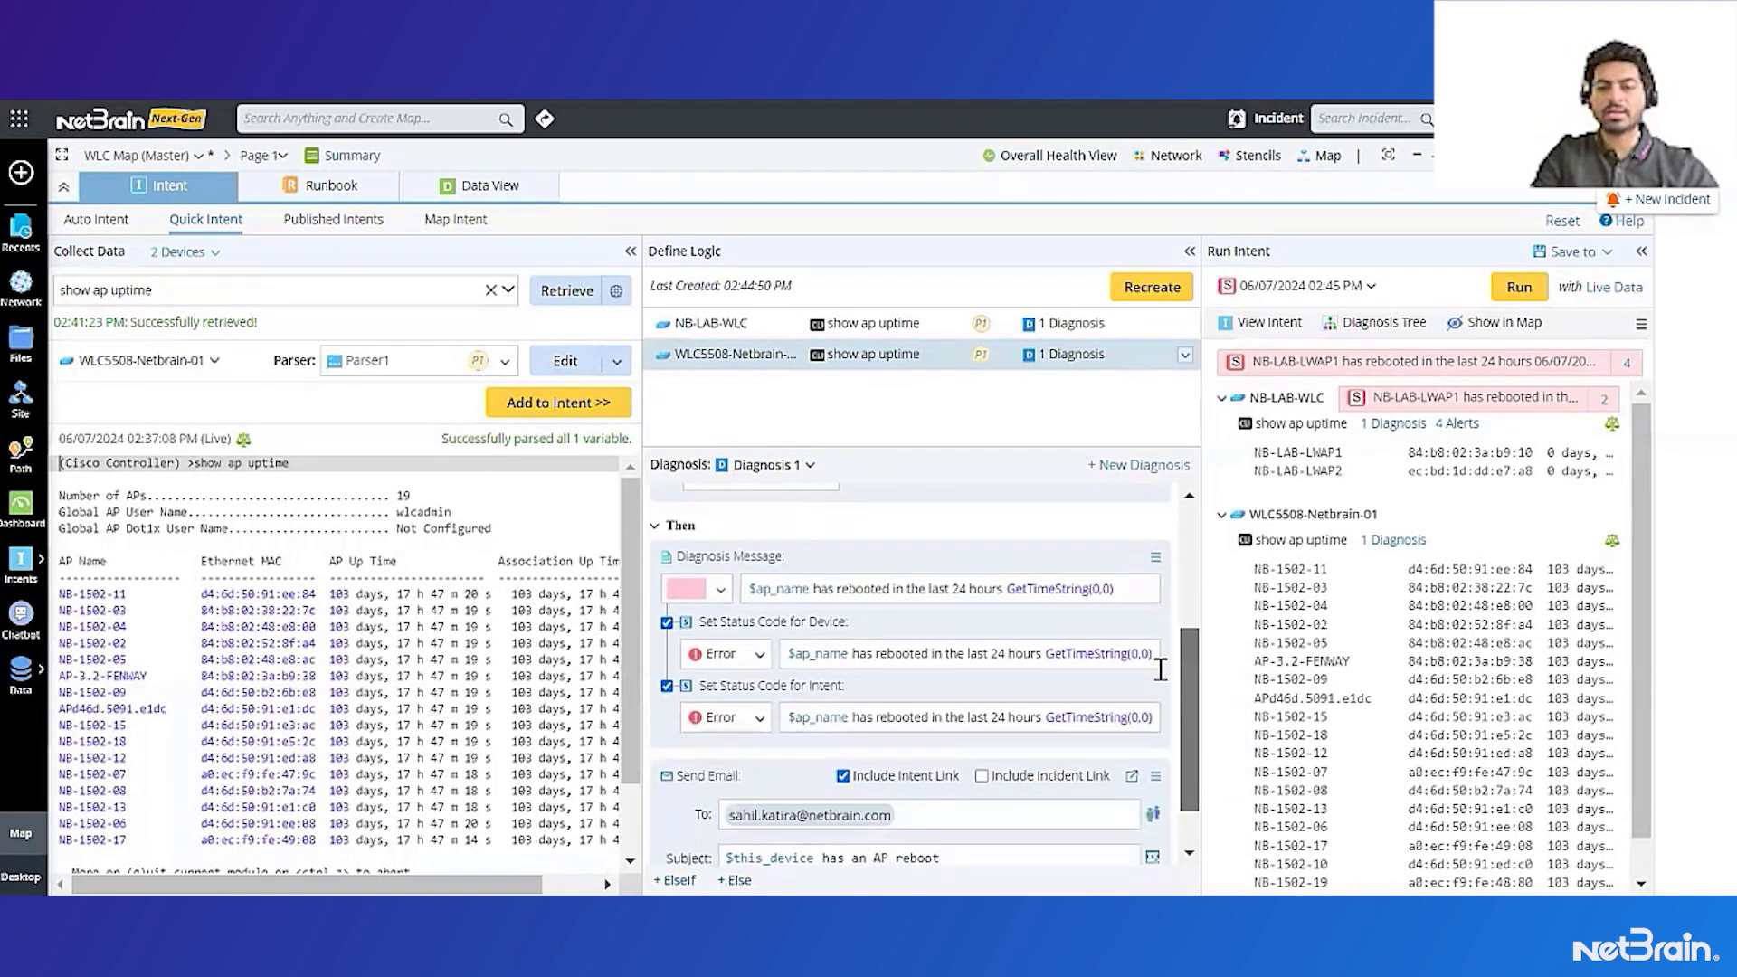
left_click(1163, 286)
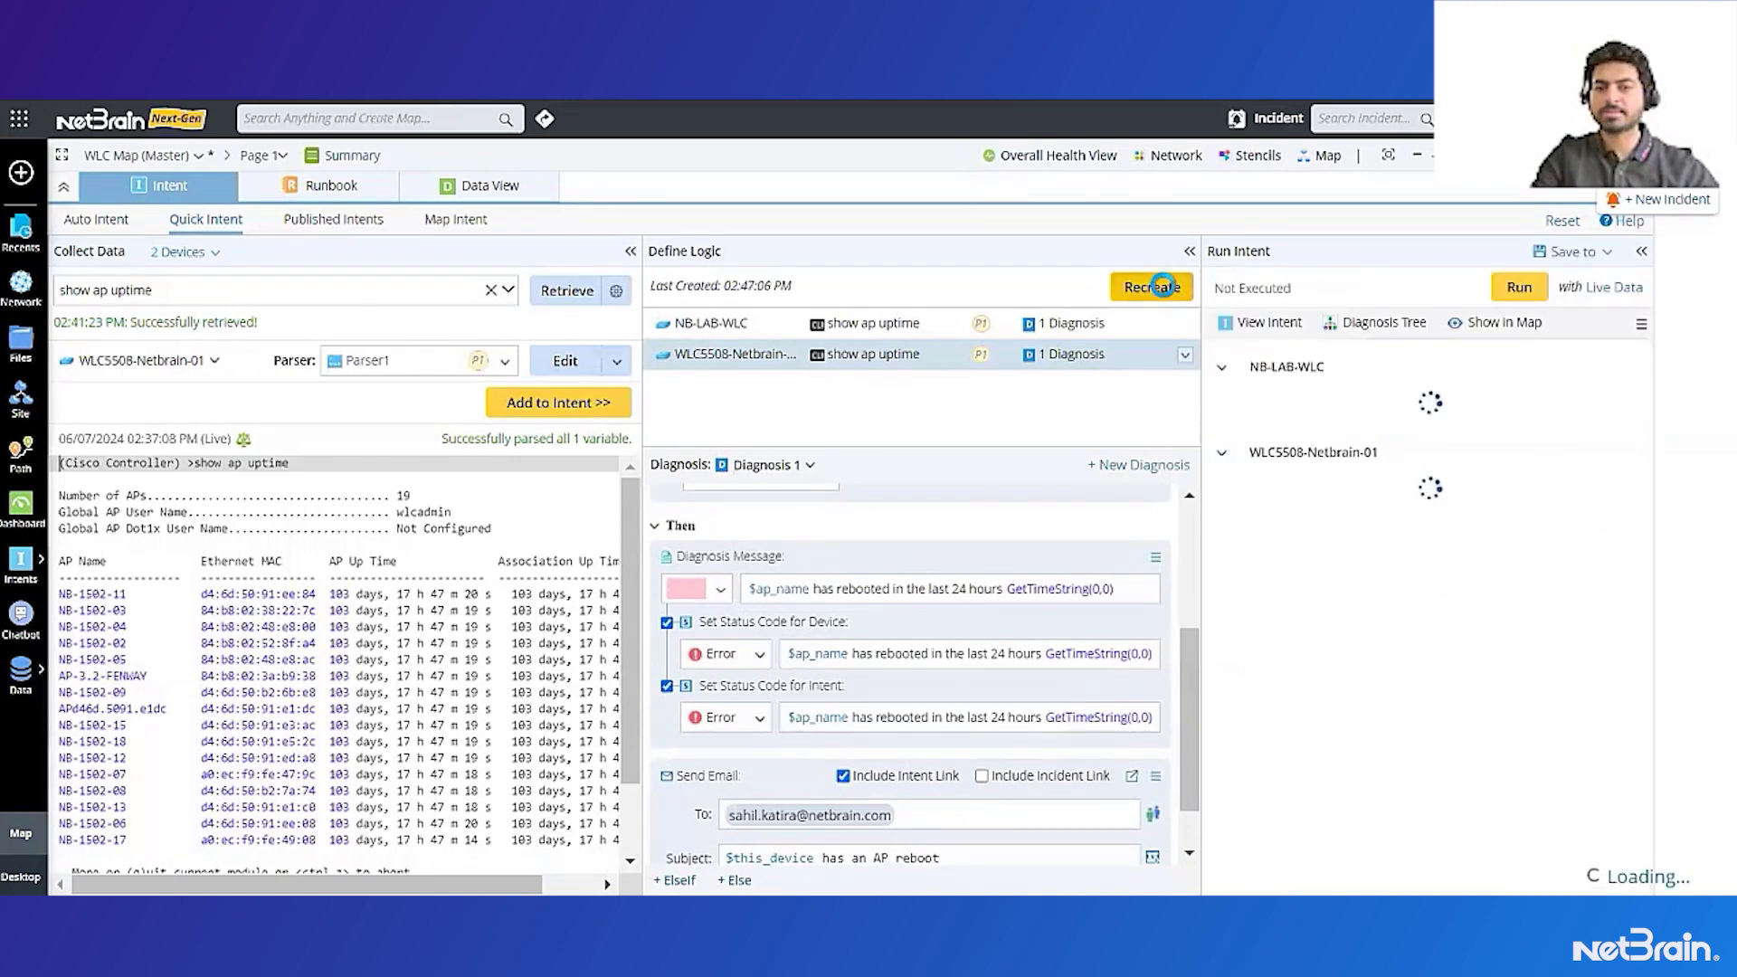
left_click(1519, 290)
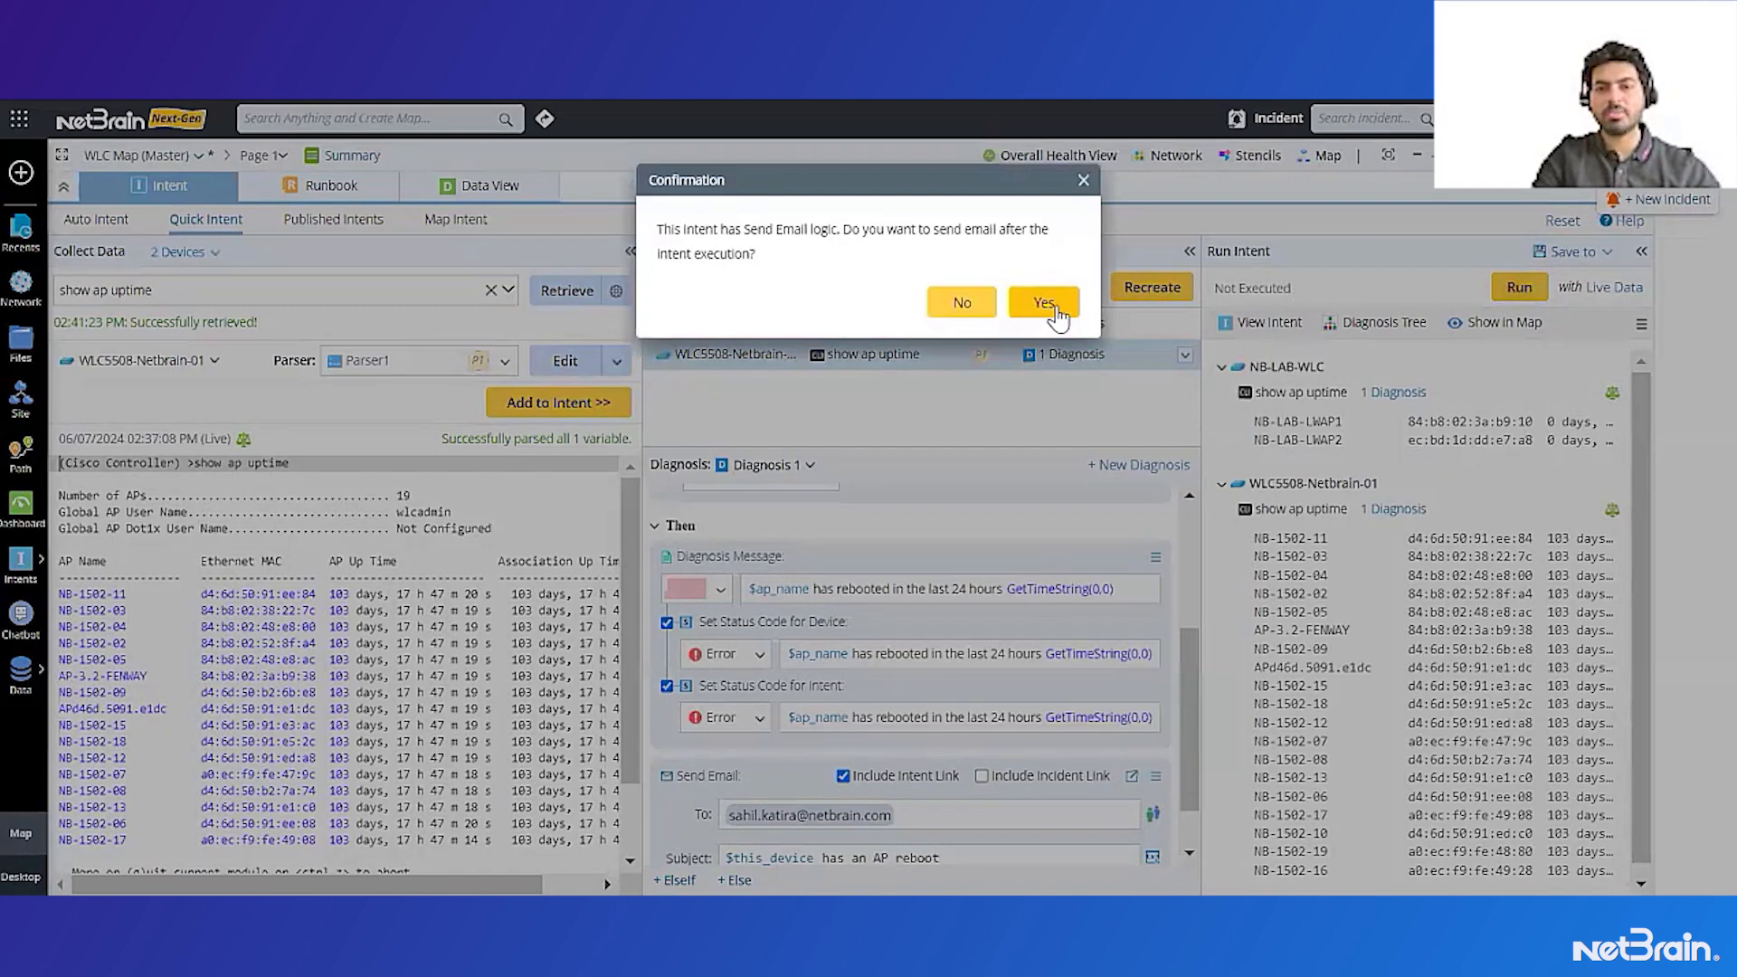
left_click(1050, 309)
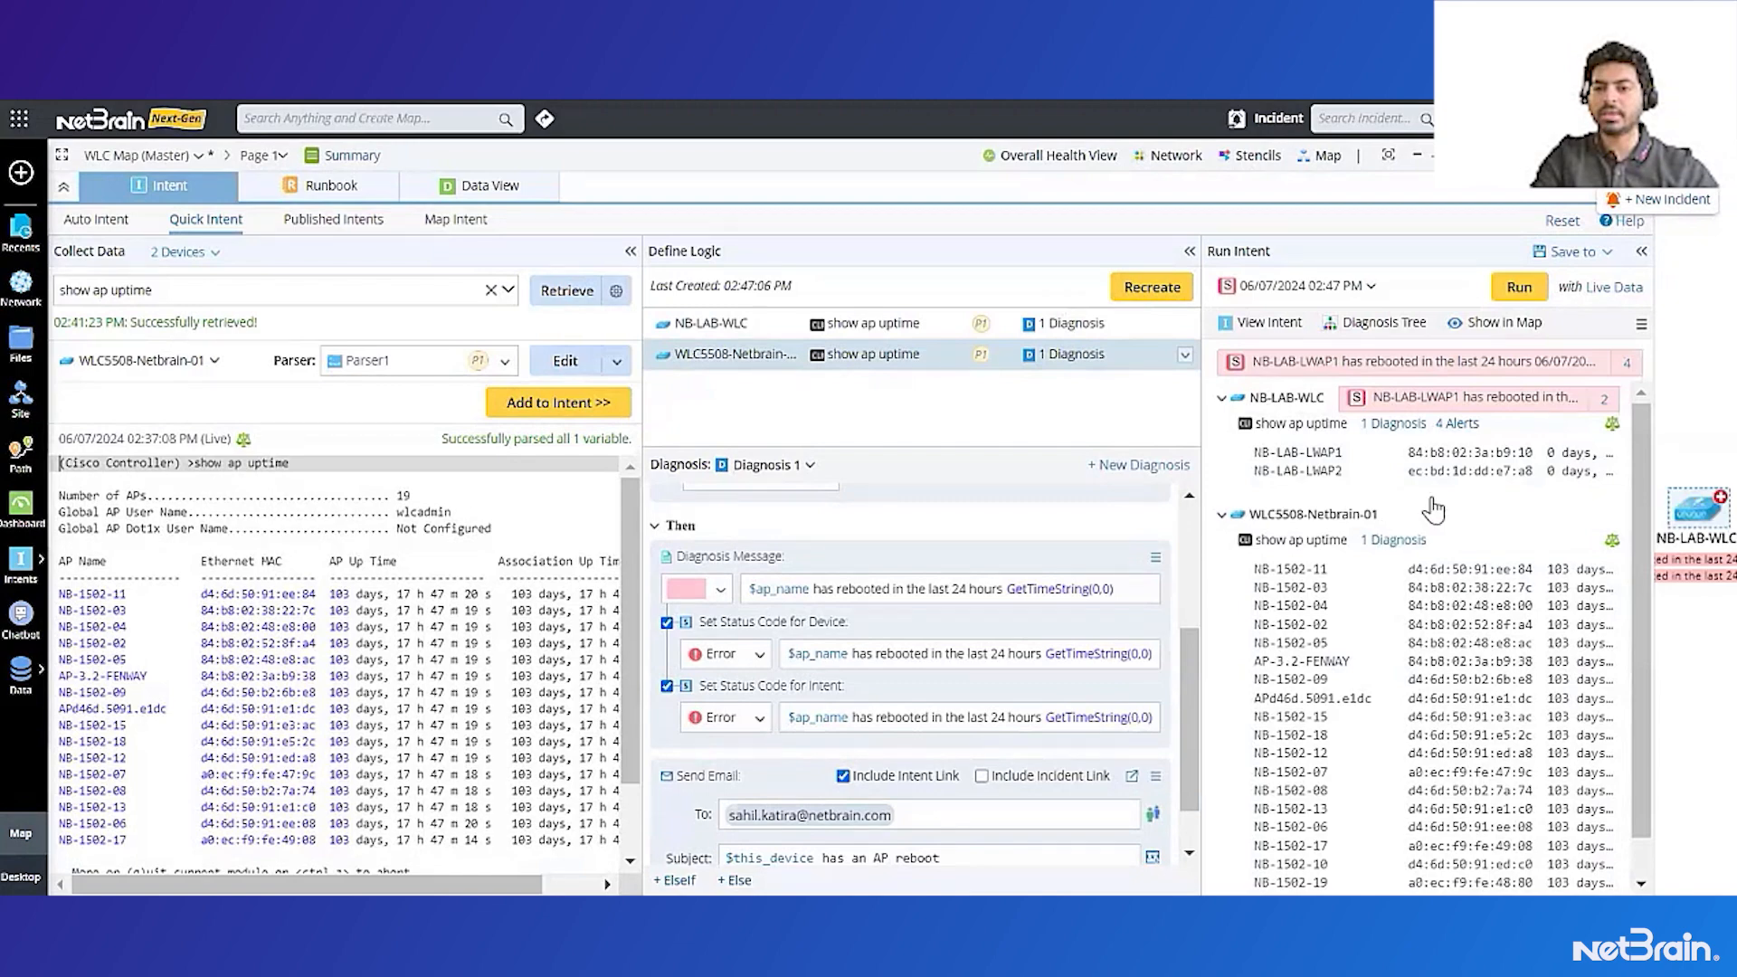
- Switch to Outlook and open the source intent linked in the "NB-LAB-WLC has an AP reboot" alert email
left_click(1305, 395)
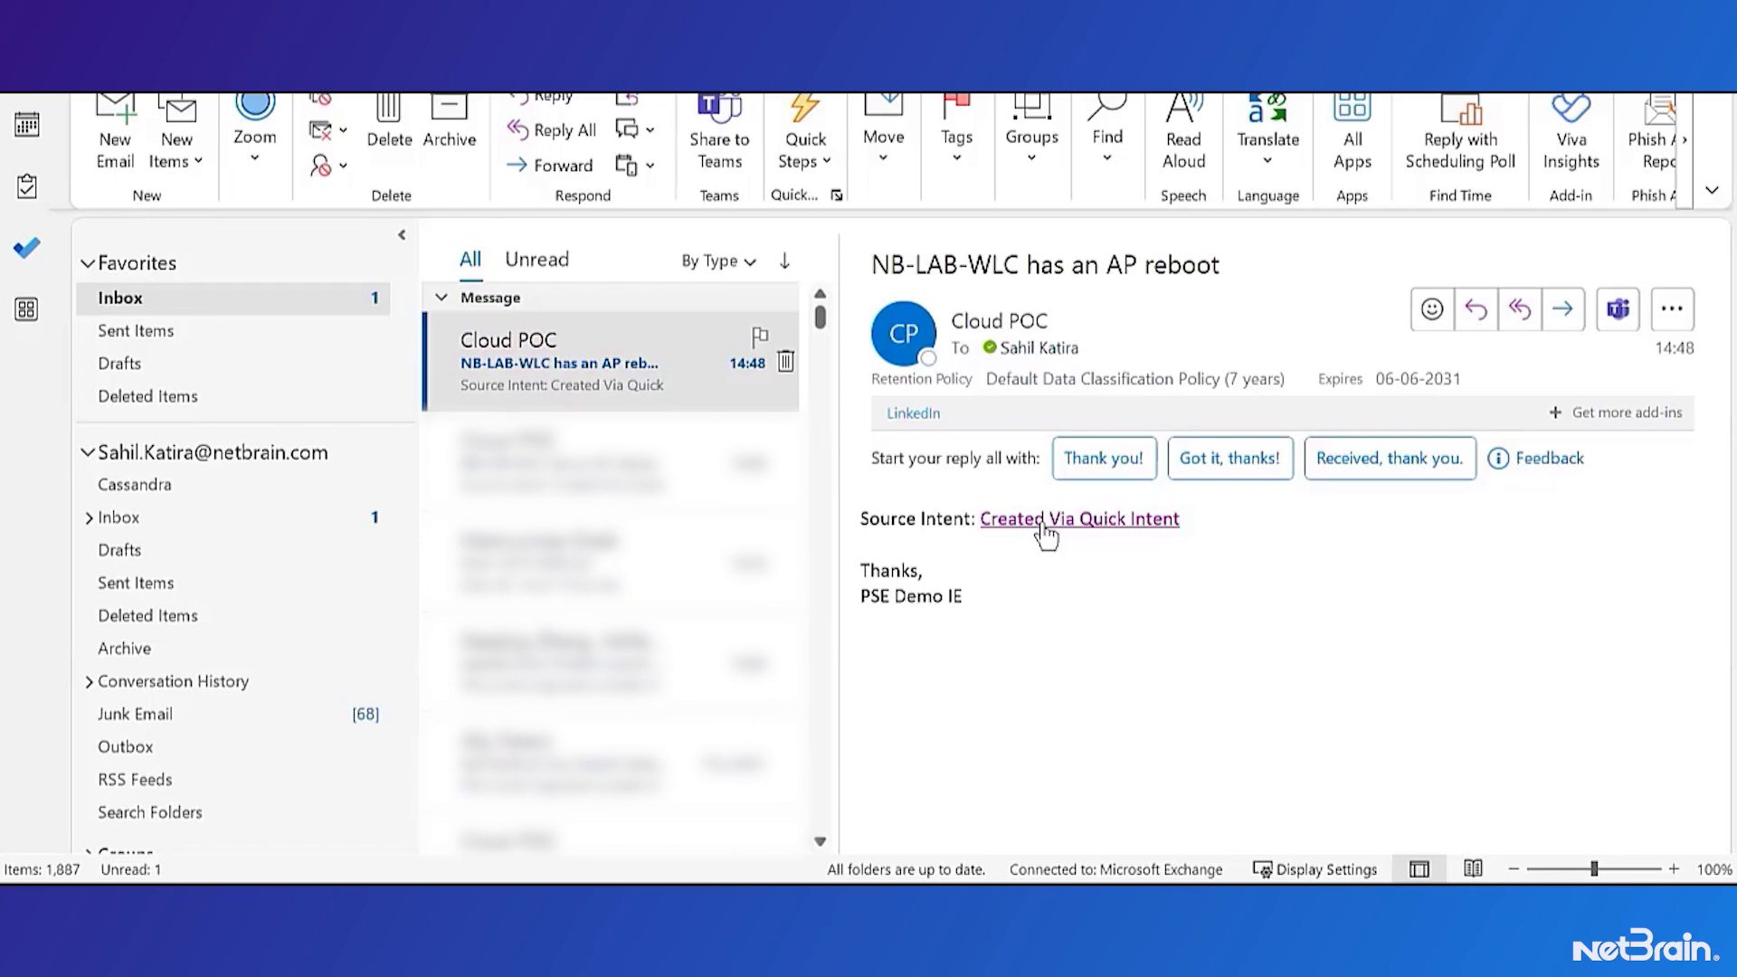
left_click(1043, 521)
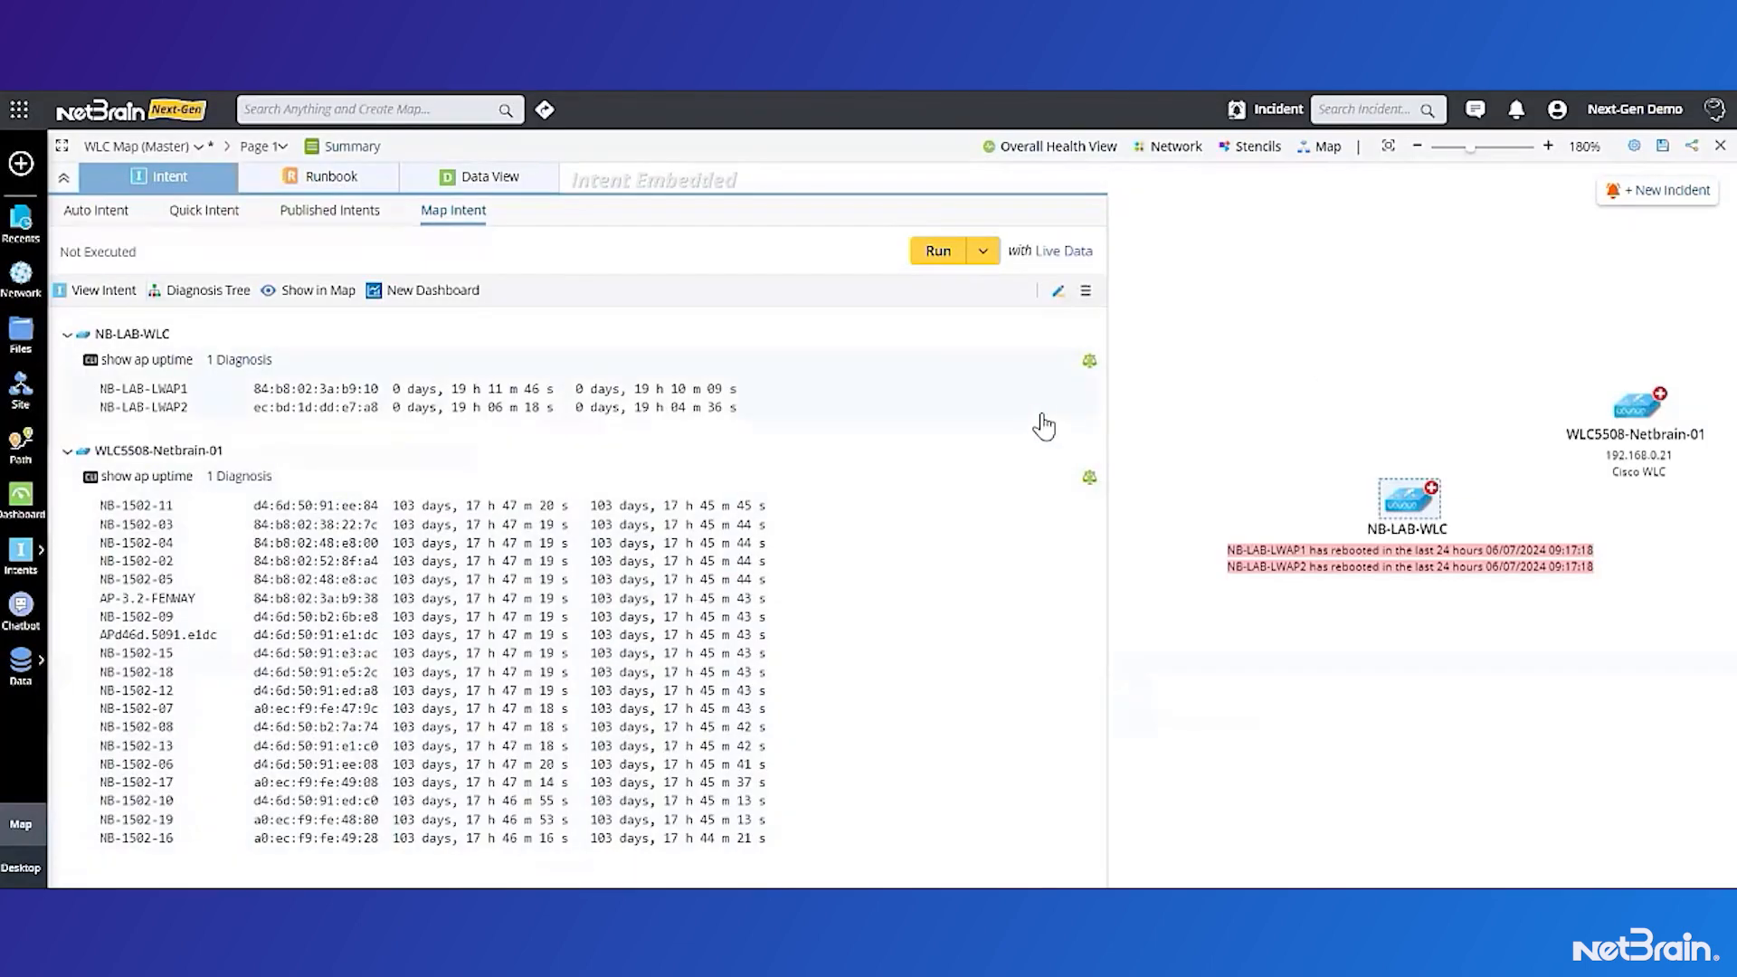
- Create a scheduled run for the WLC Map intent, name the task "run-everyday_7am" and set it to repeat daily
left_click(1086, 292)
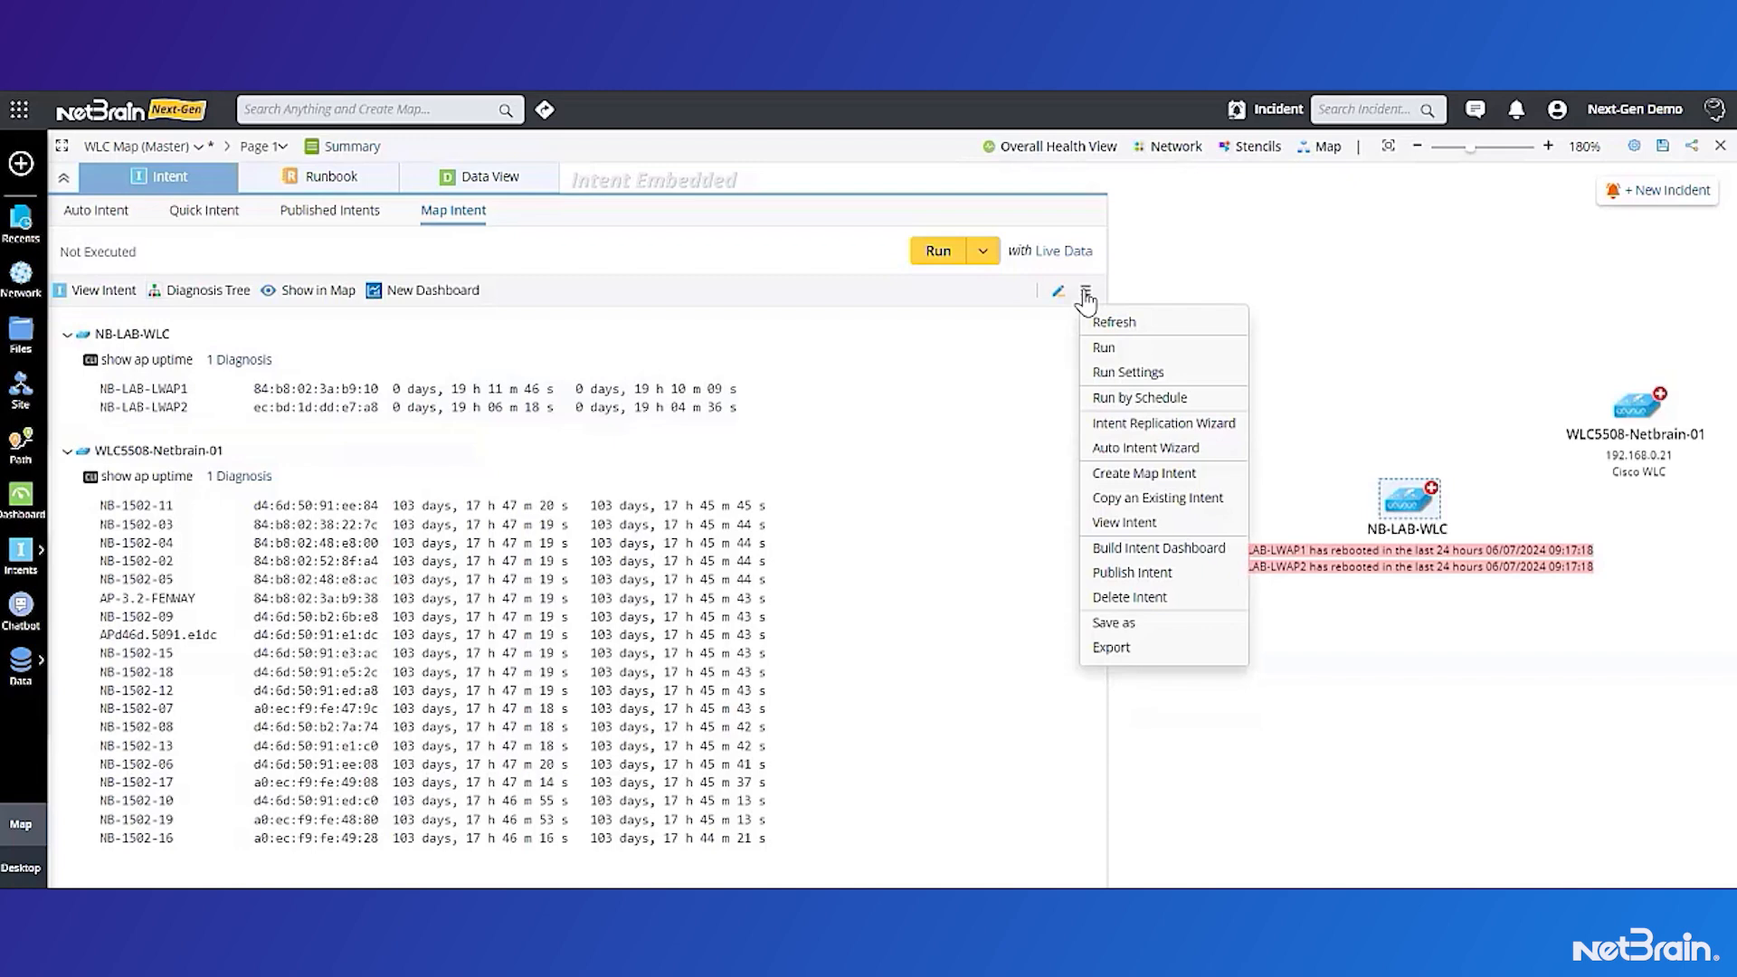
left_click(1131, 394)
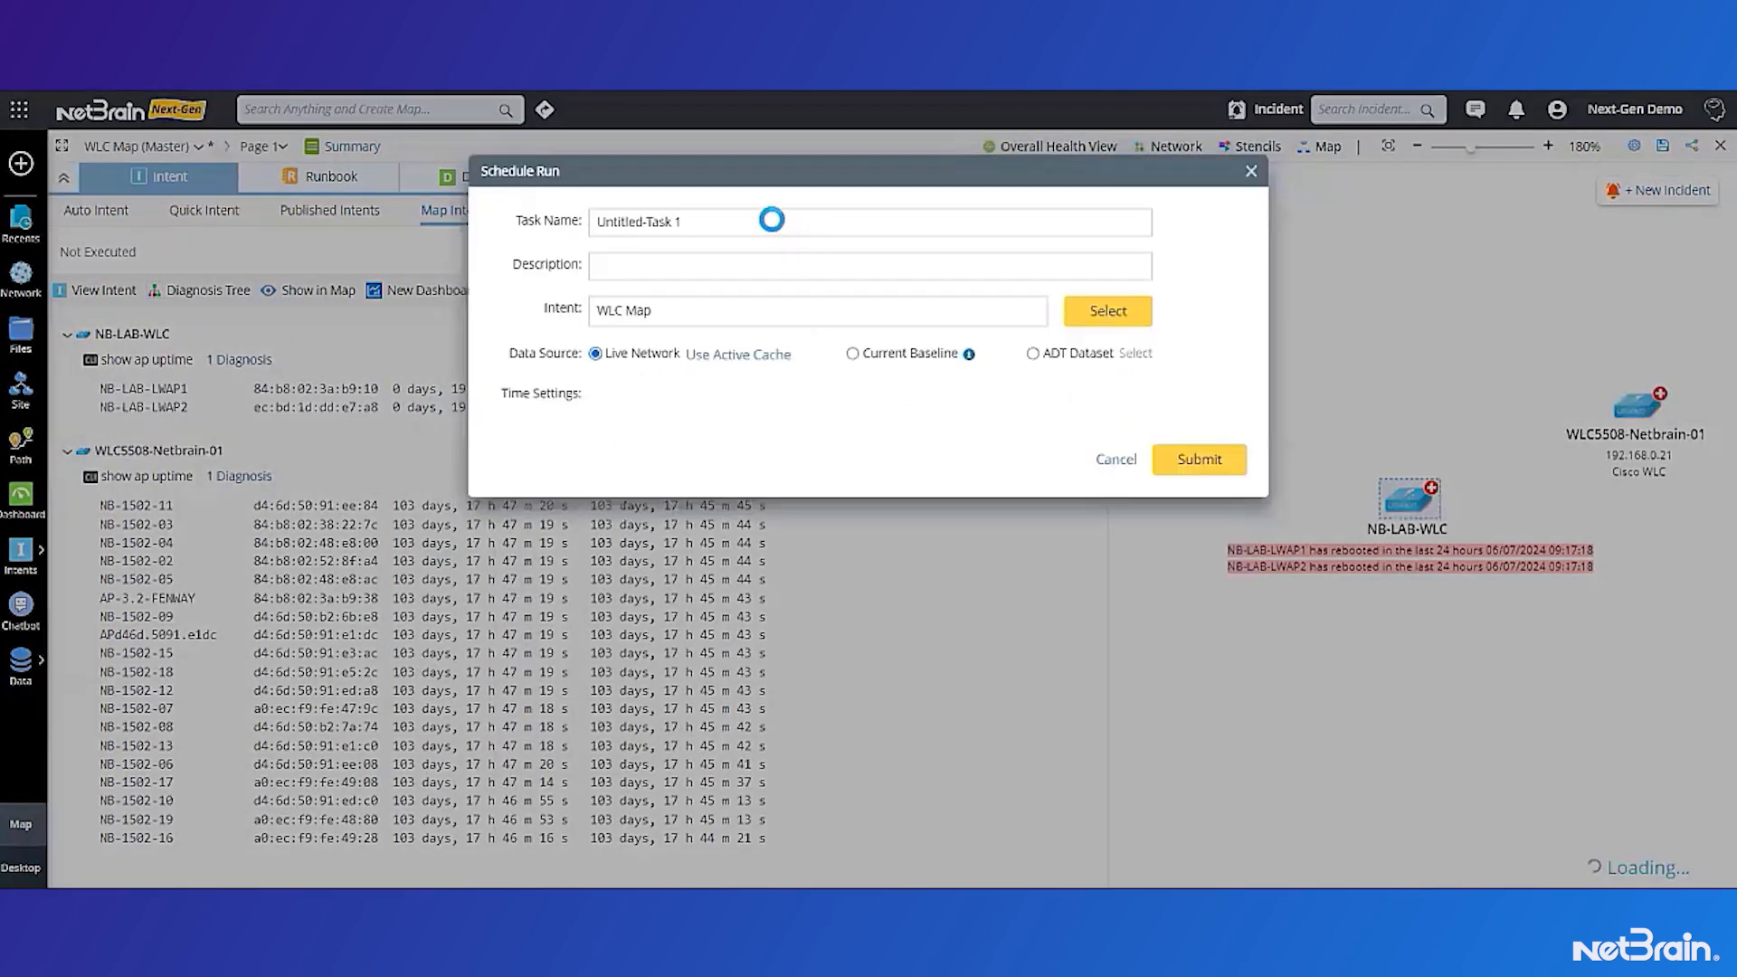
left_click_drag(771, 221, 539, 263)
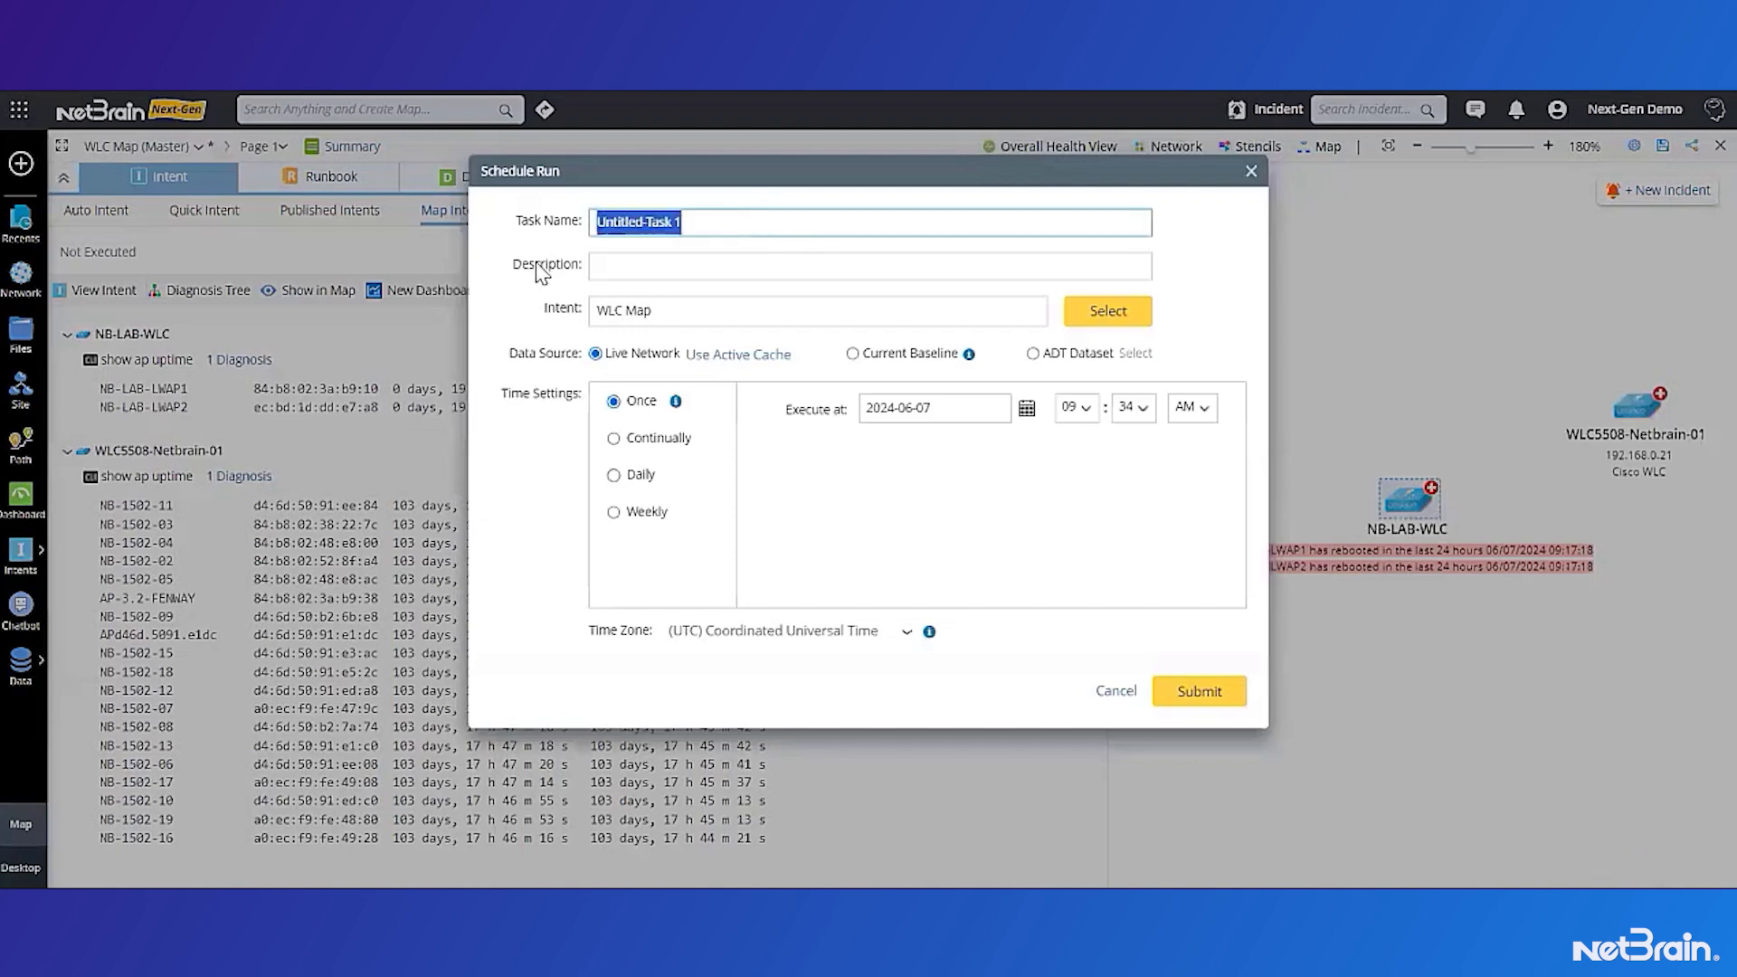
key("BackSpace")
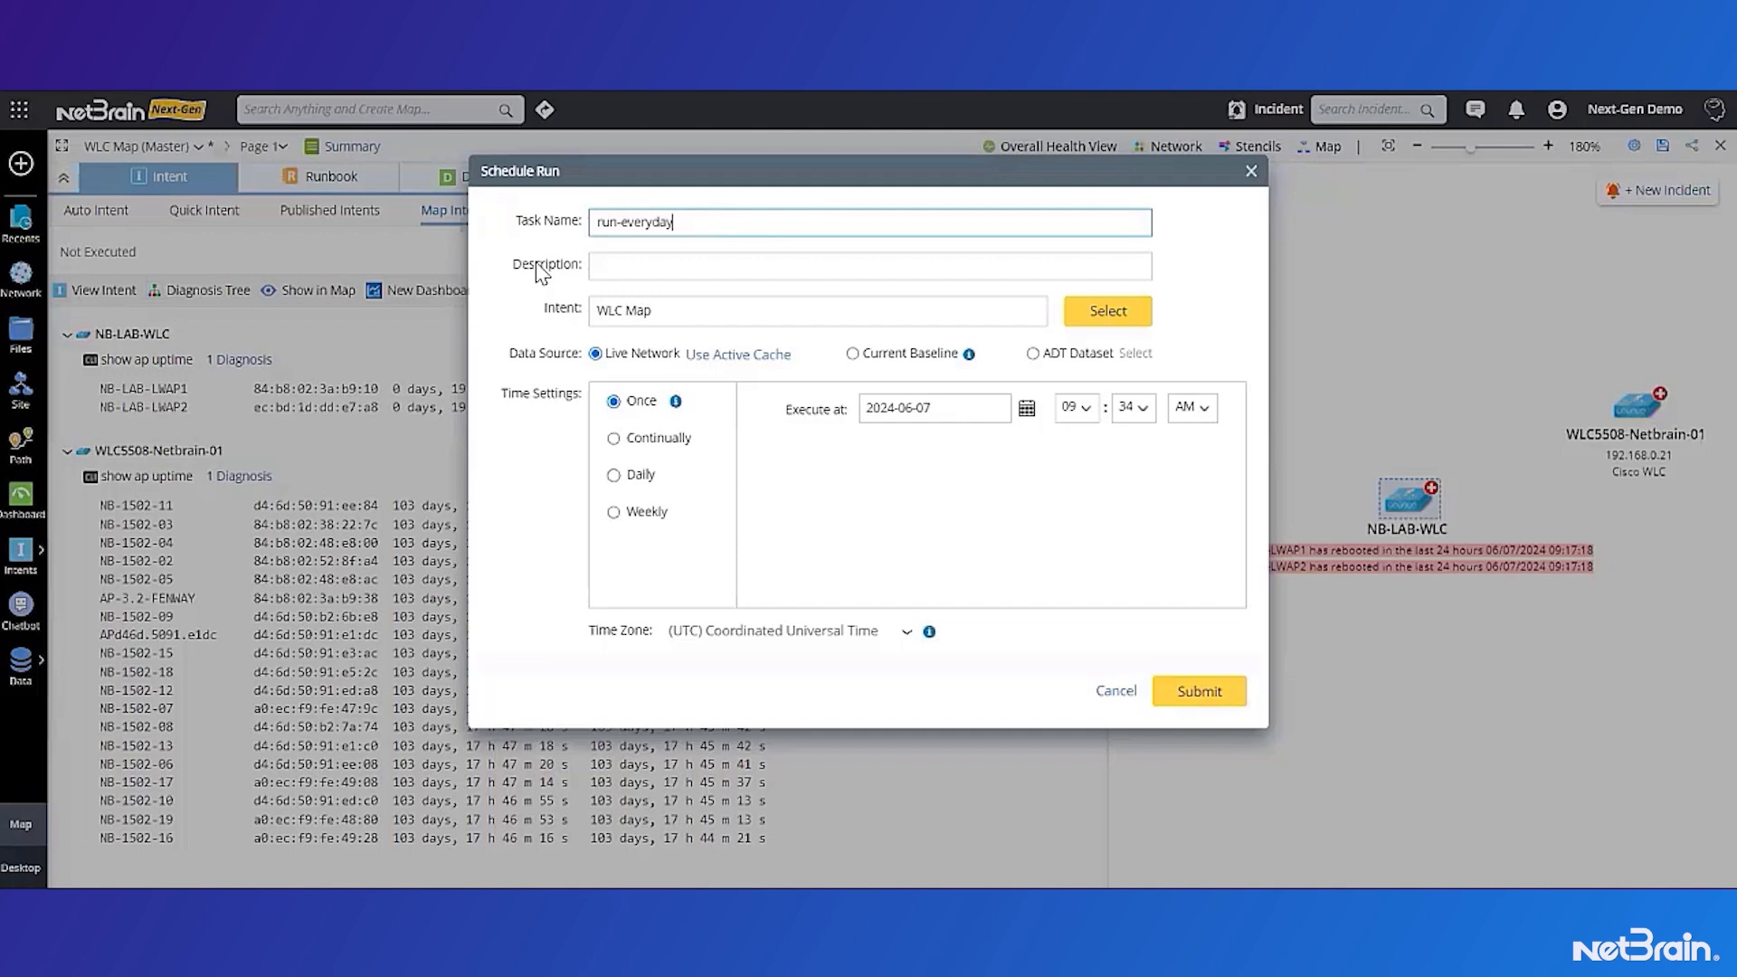
left_click(613, 475)
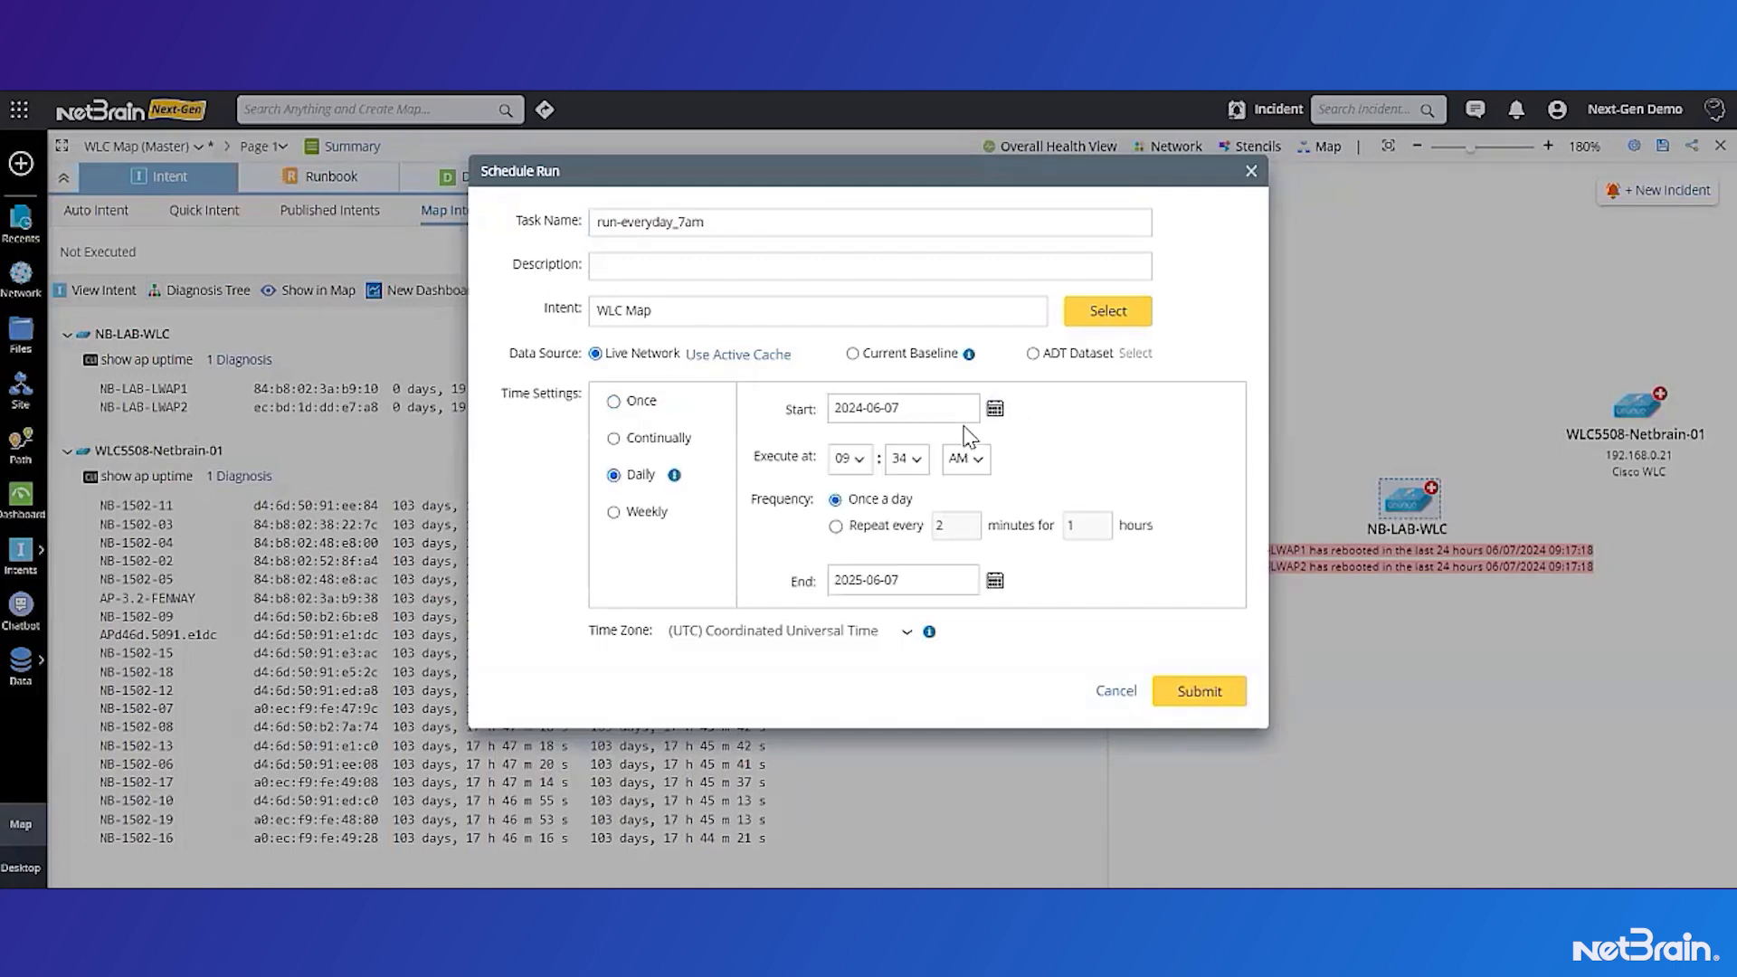
- Set the end date of the daily schedule to 2025-07-11
left_click(995, 581)
left_click(1062, 617)
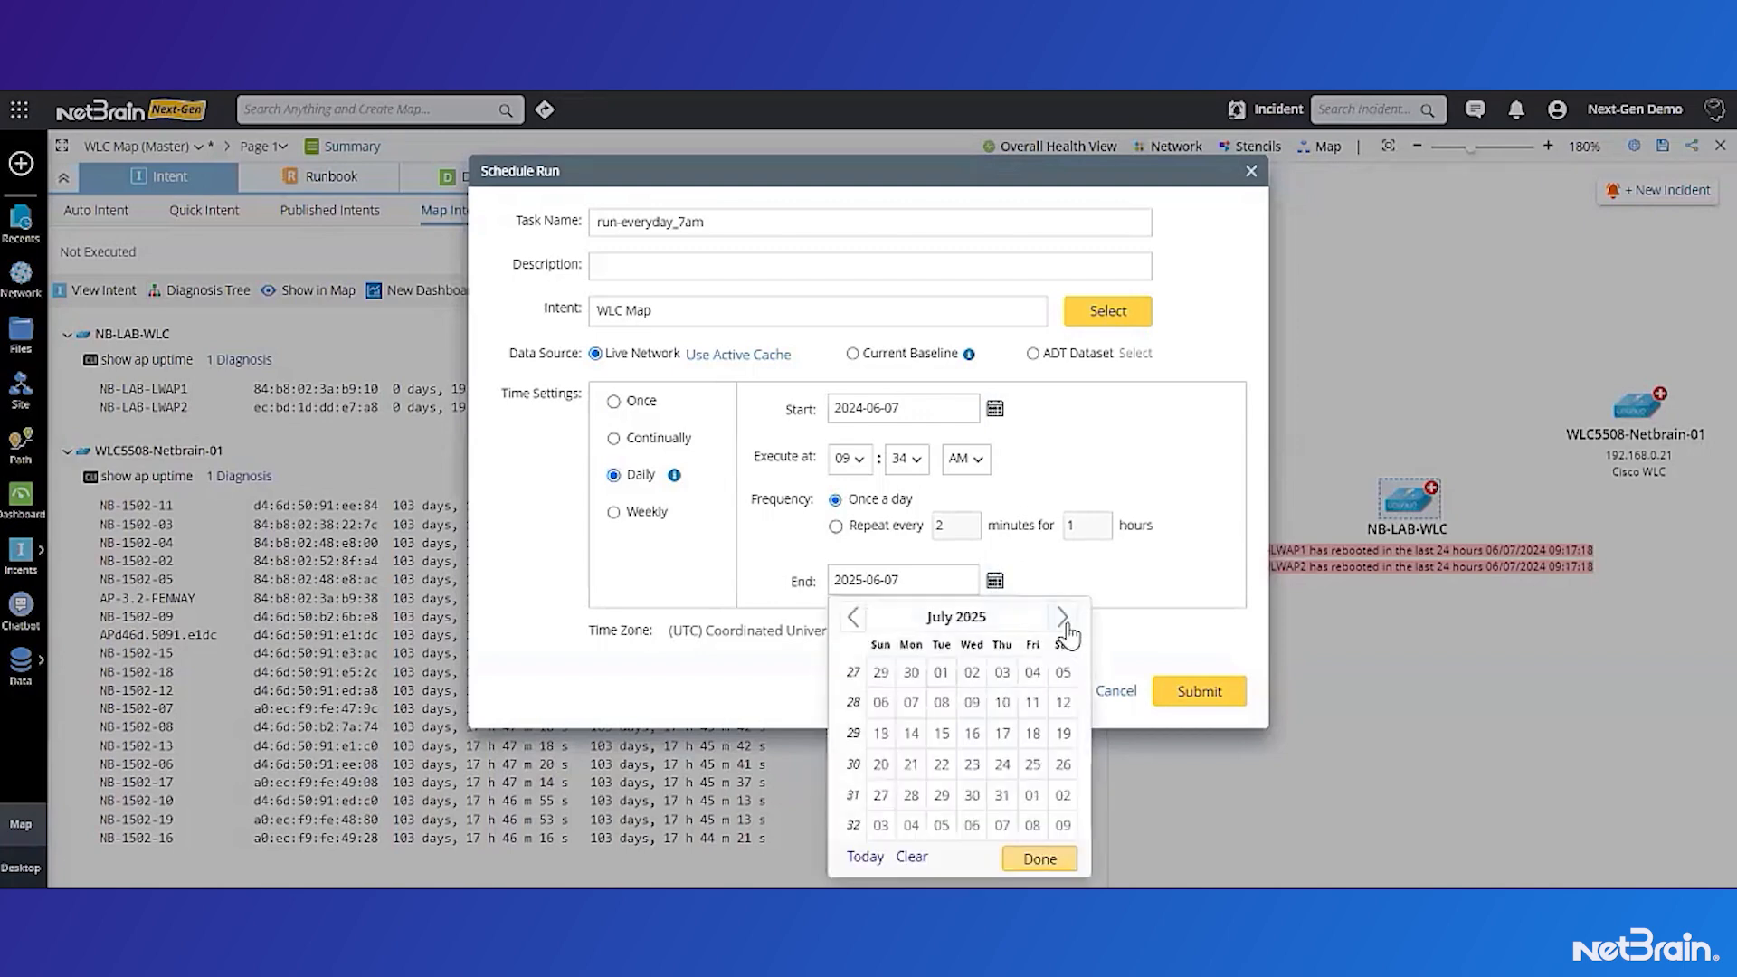
left_click(1032, 703)
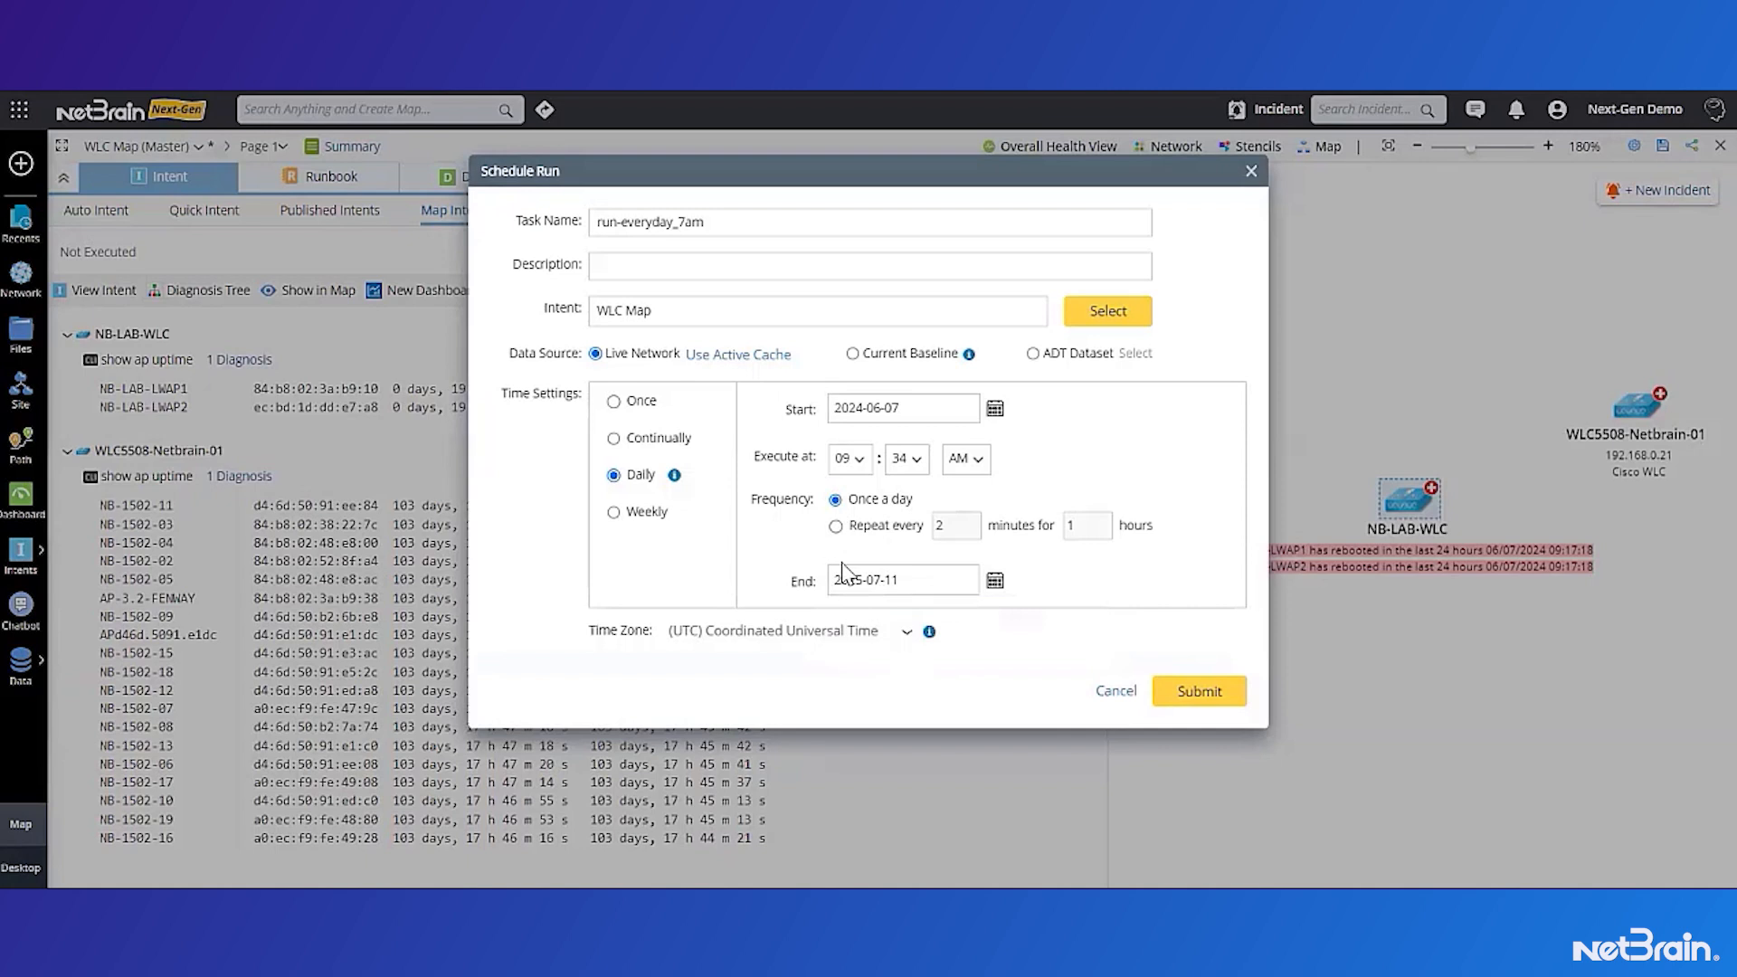
- Set the daily execution time to 07:00 AM, submit the scheduled task and dismiss the notification
left_click(858, 461)
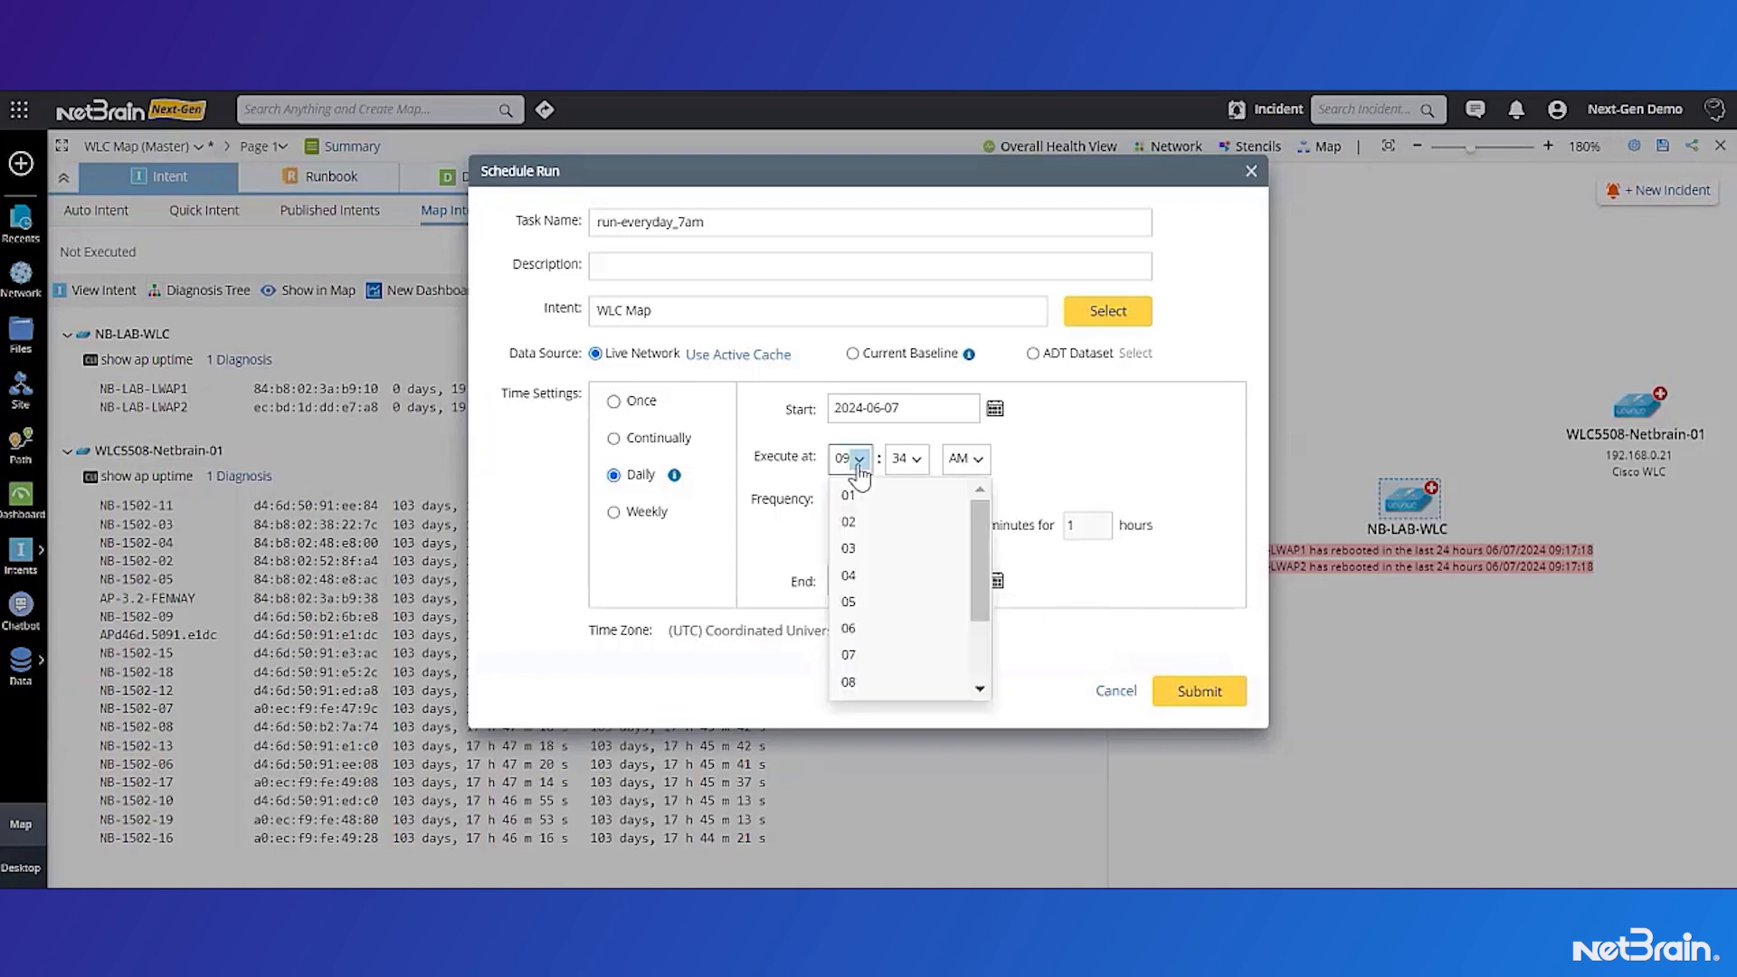
left_click(860, 654)
left_click(915, 461)
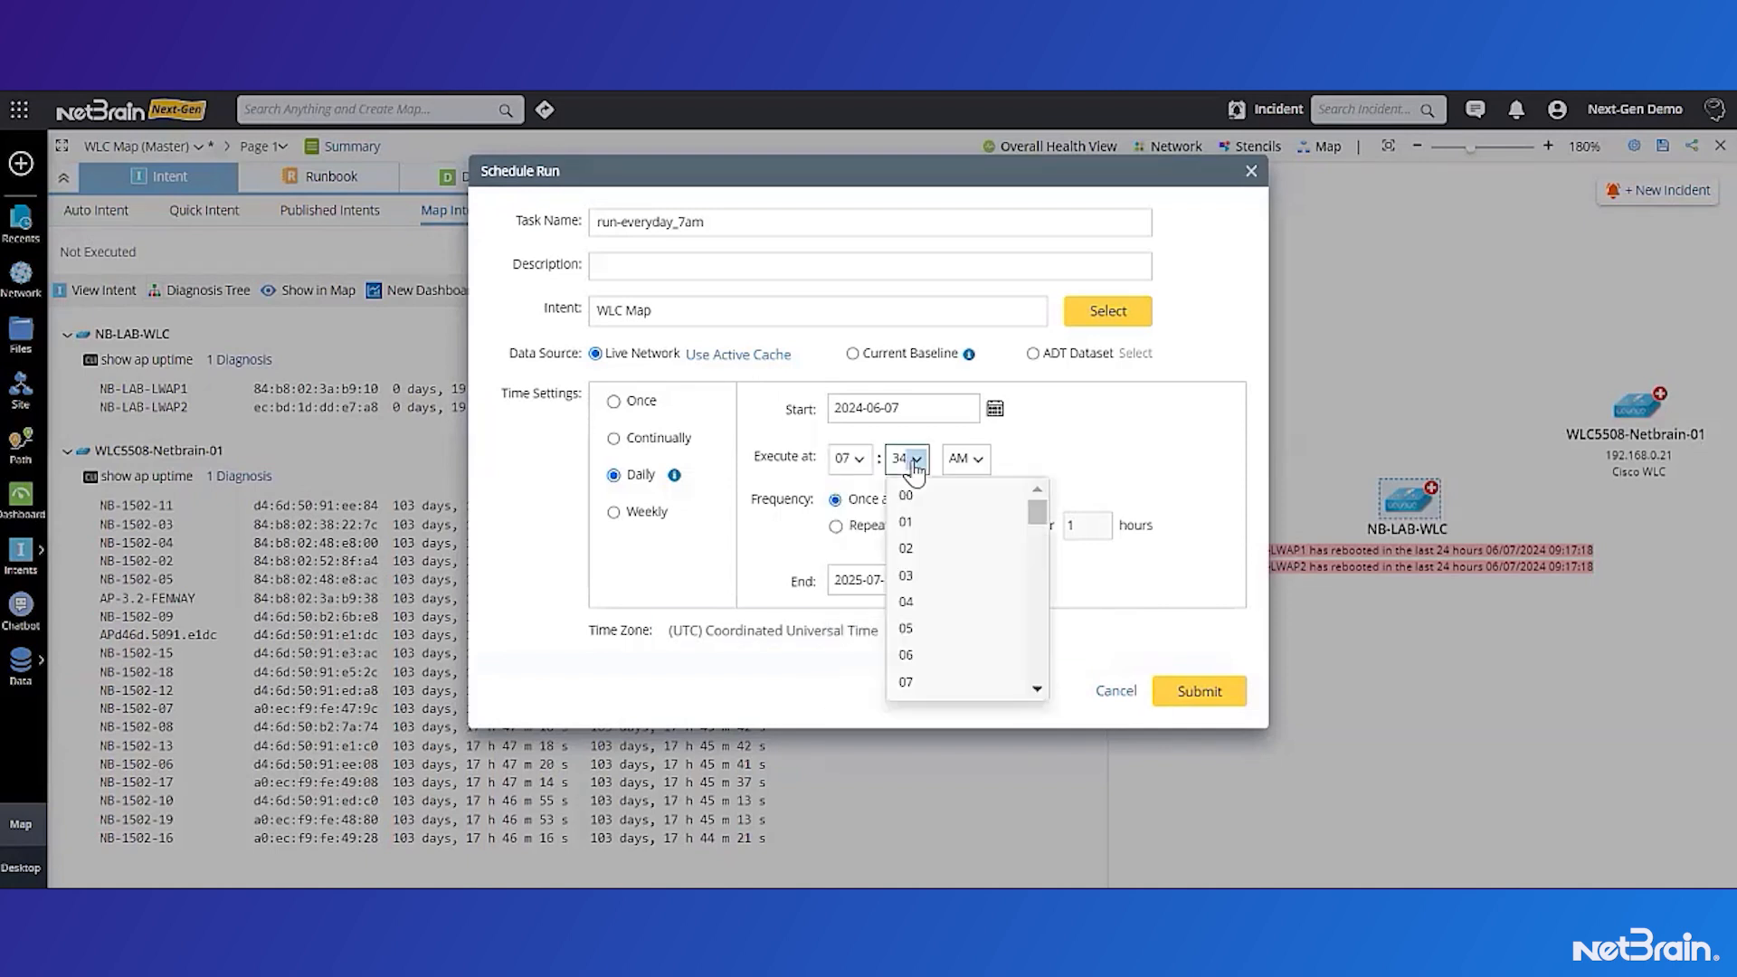
left_click(907, 496)
left_click(1214, 693)
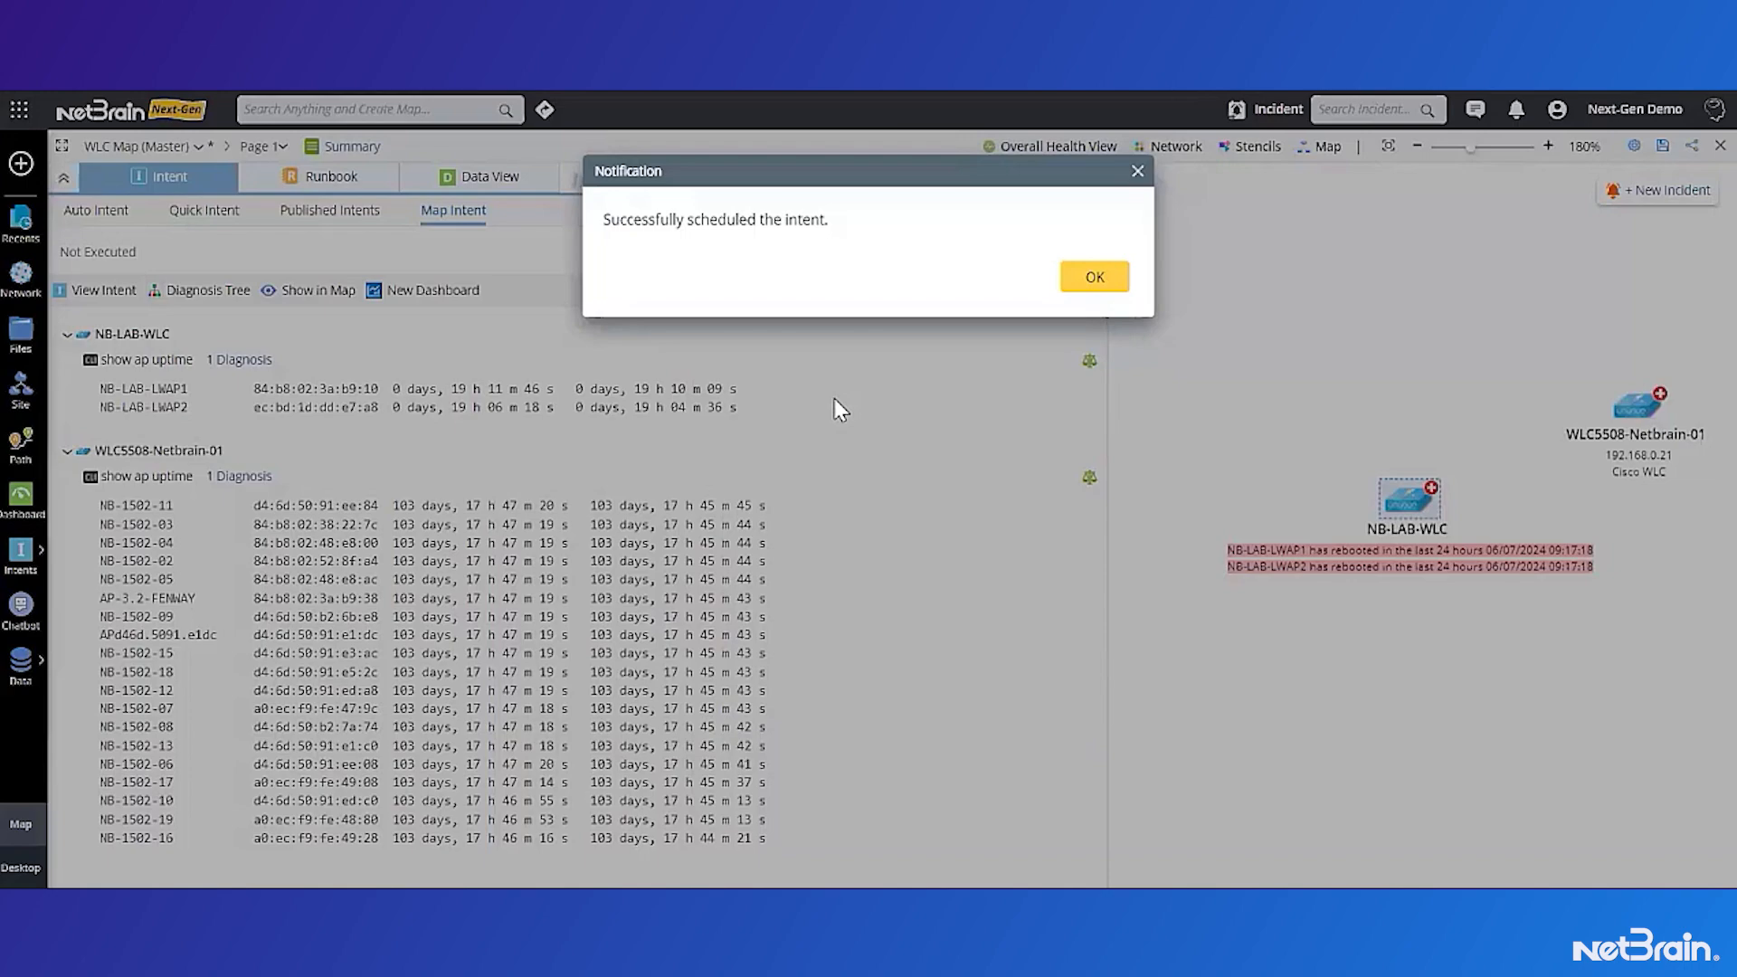
left_click(1075, 277)
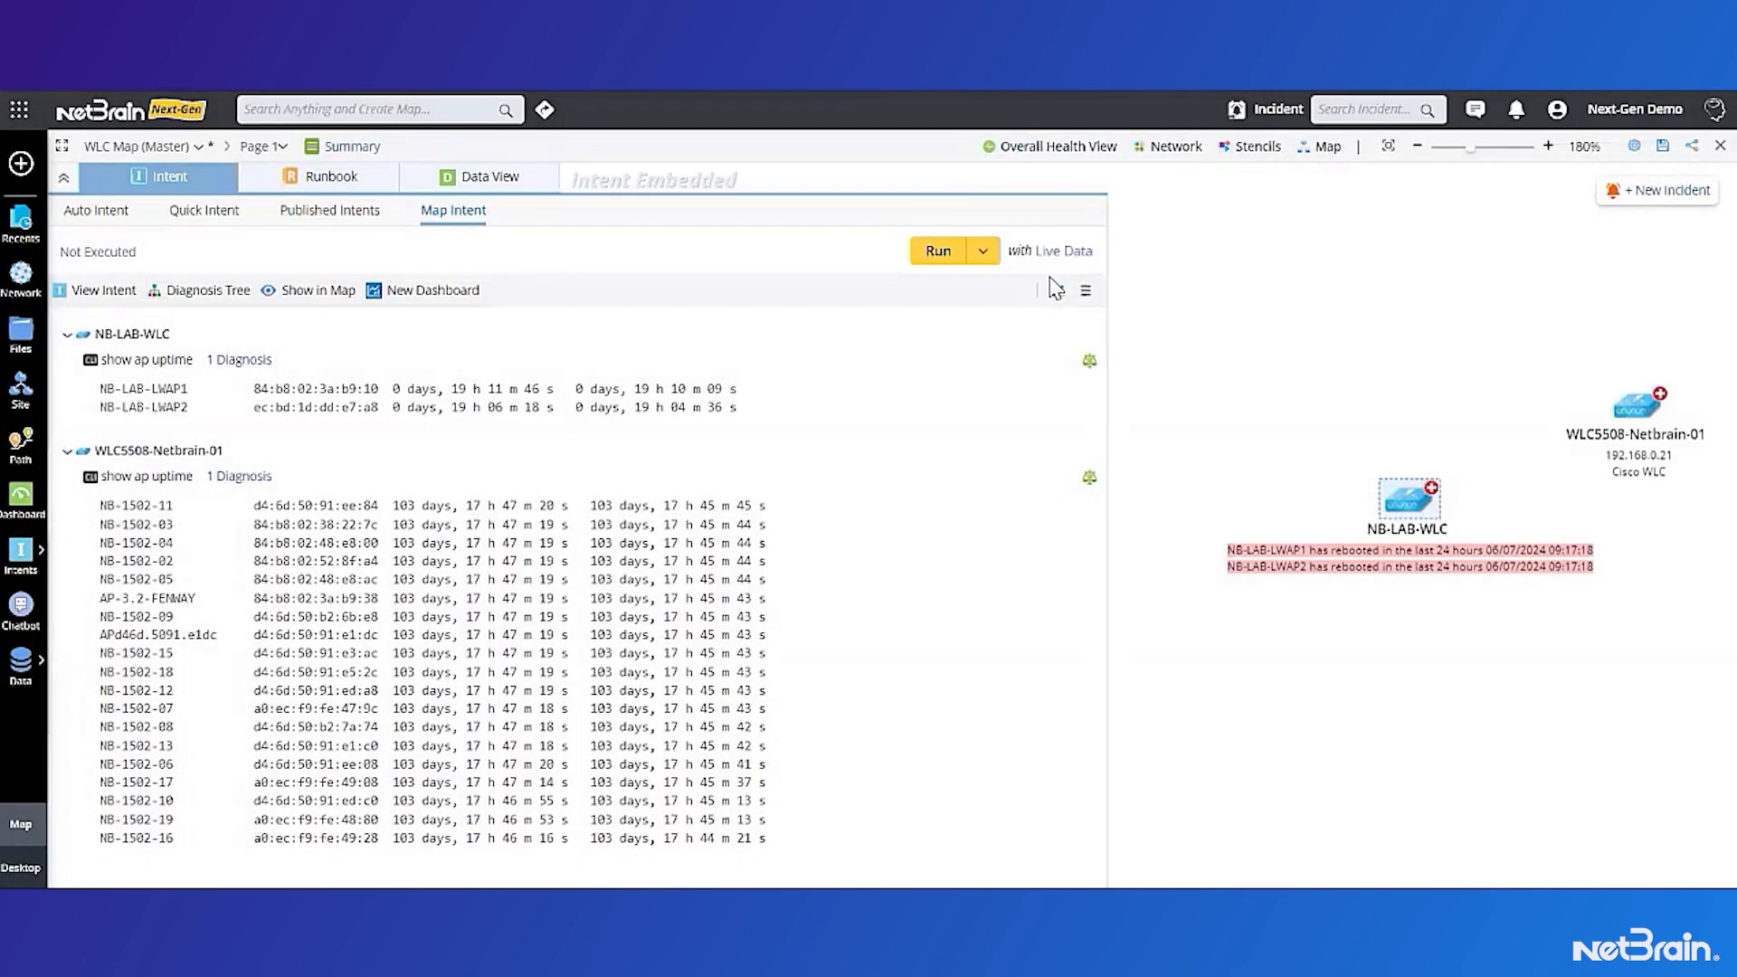